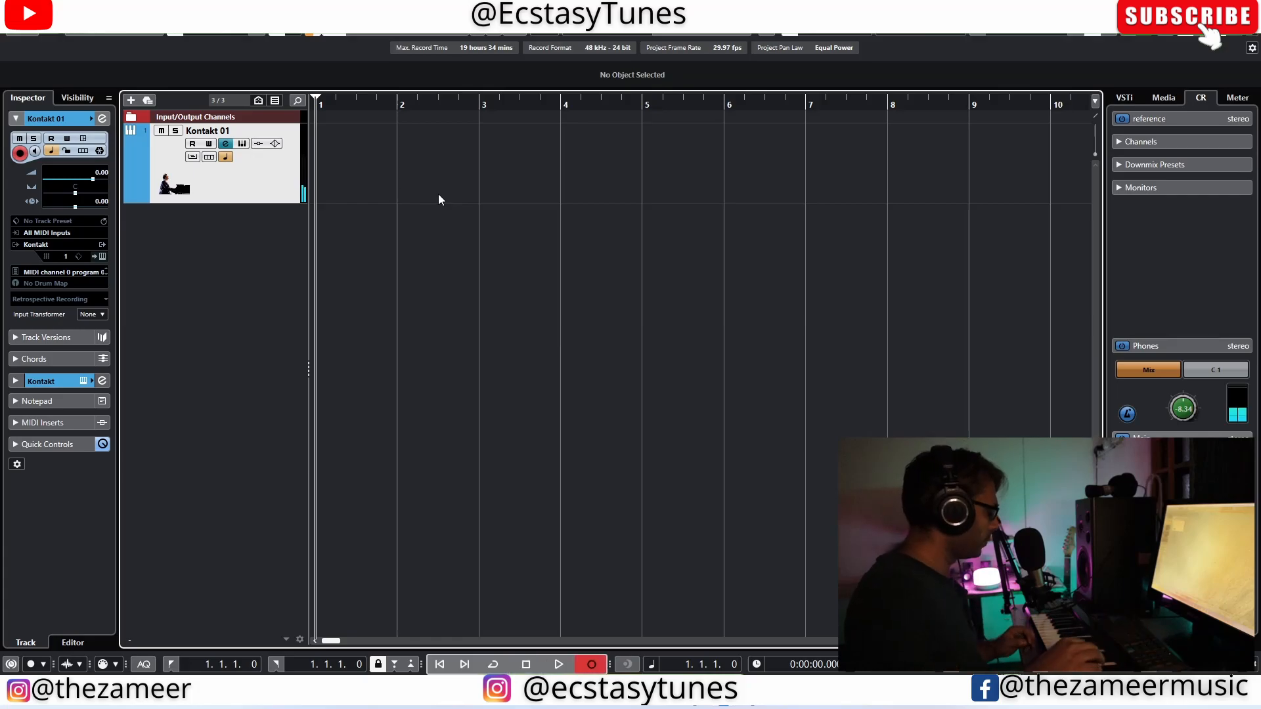
# Step: Record takes of a piano chord progression as MIDI from bar 1 on the Kontakt 01 track, with the final take in a third track version
pyautogui.press('KP_Multiply')
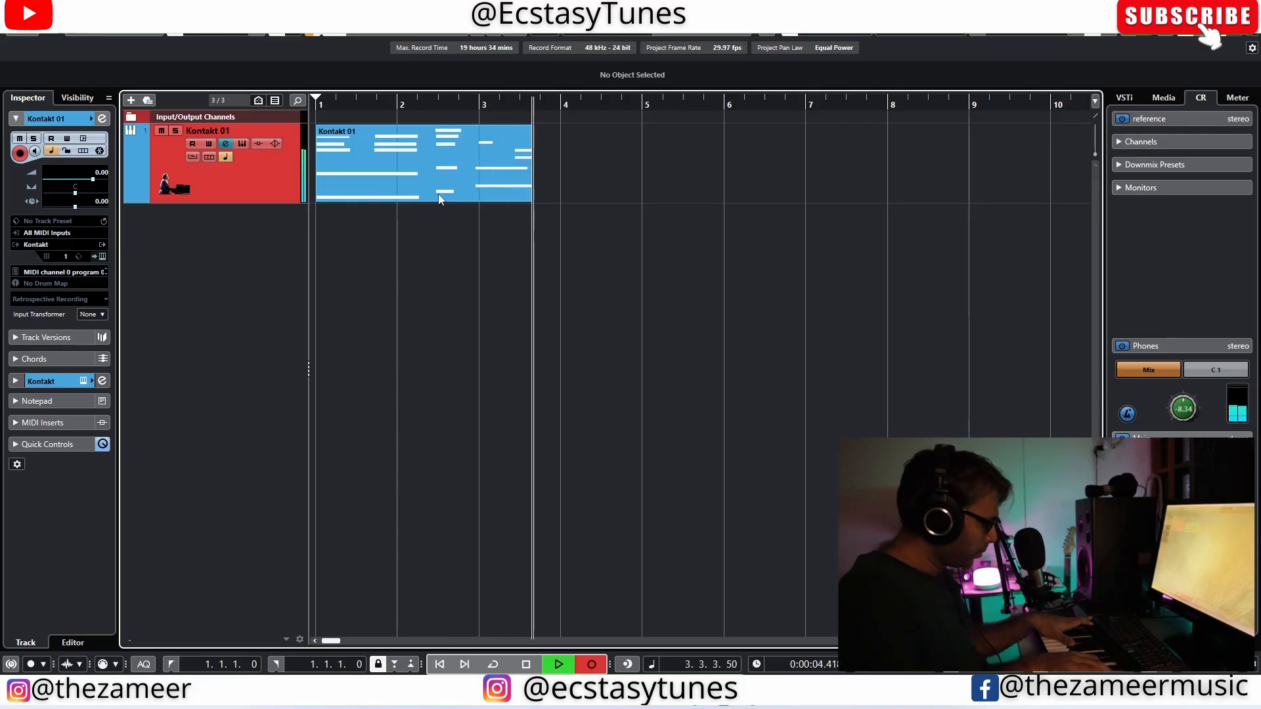
pyautogui.press('space')
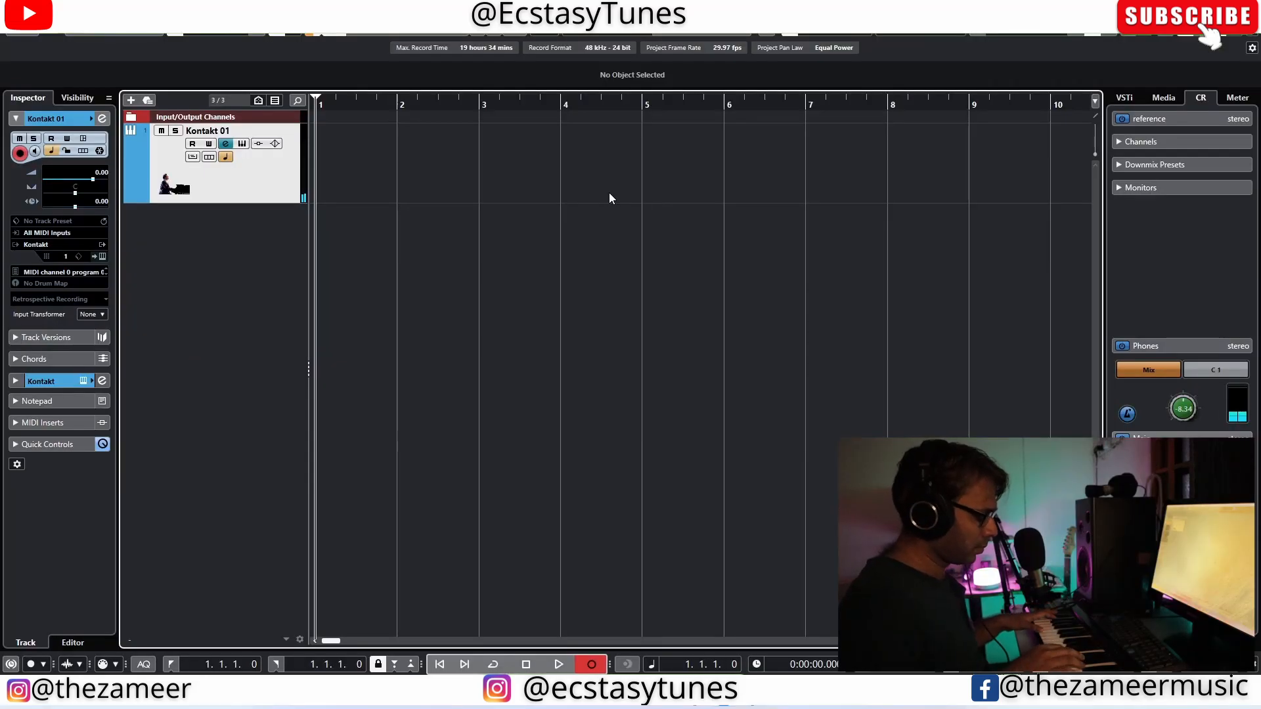
pyautogui.press('KP_Multiply')
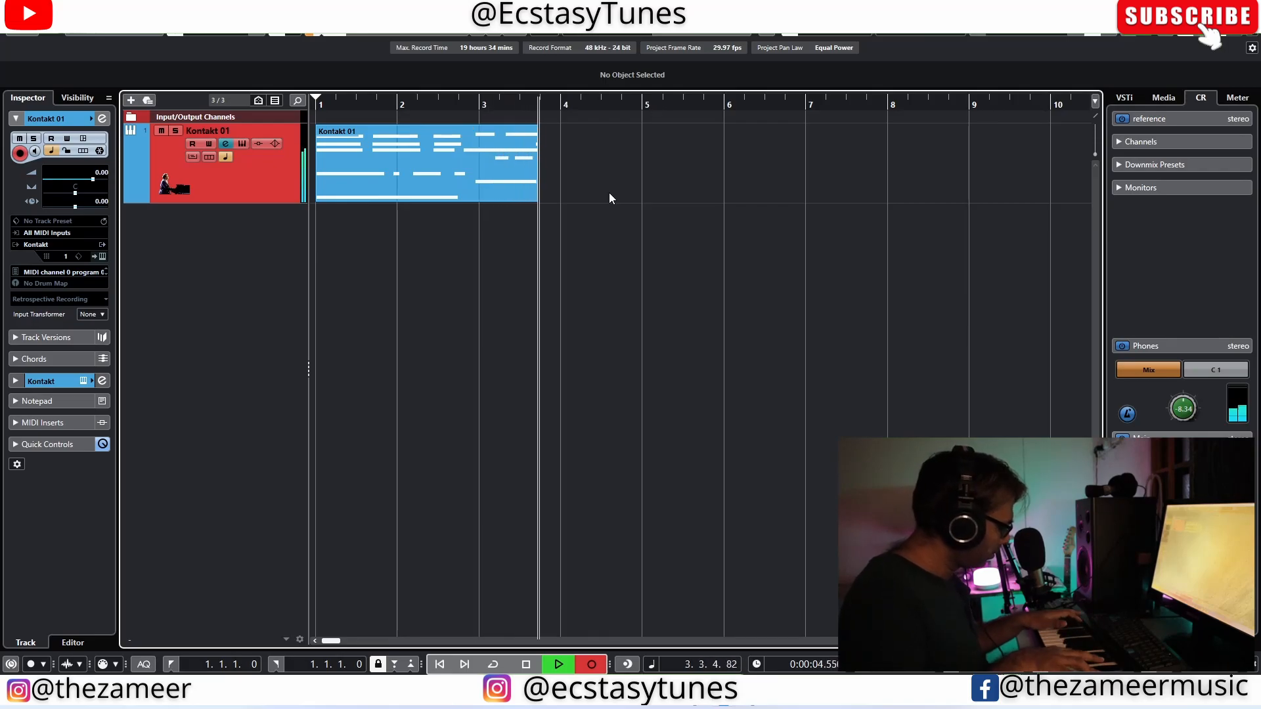
pyautogui.press('space')
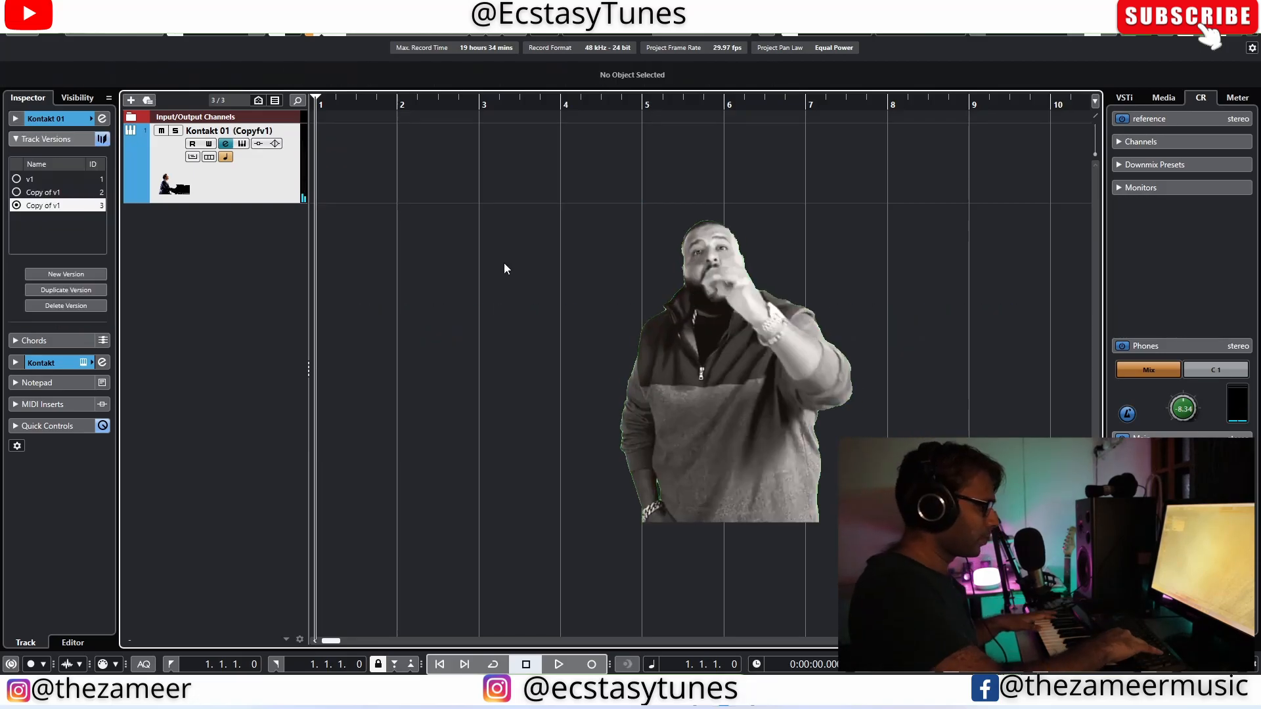
pyautogui.press('KP_Multiply')
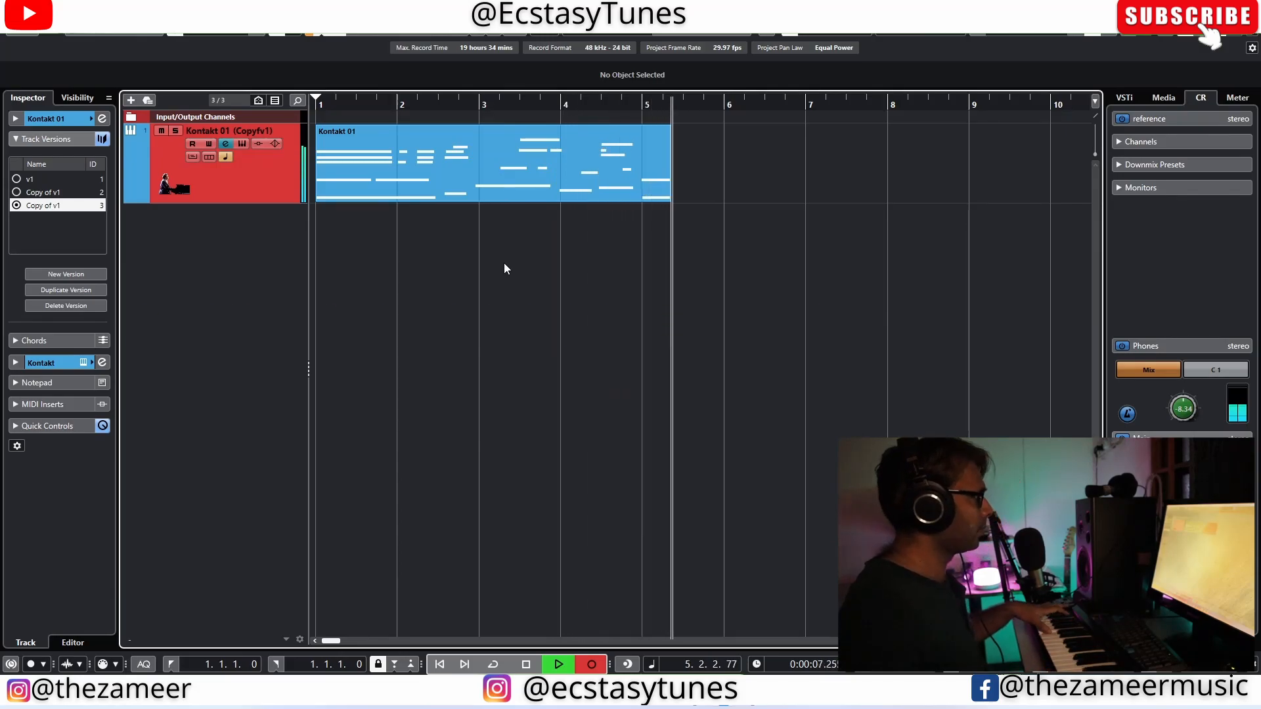
pyautogui.press('space')
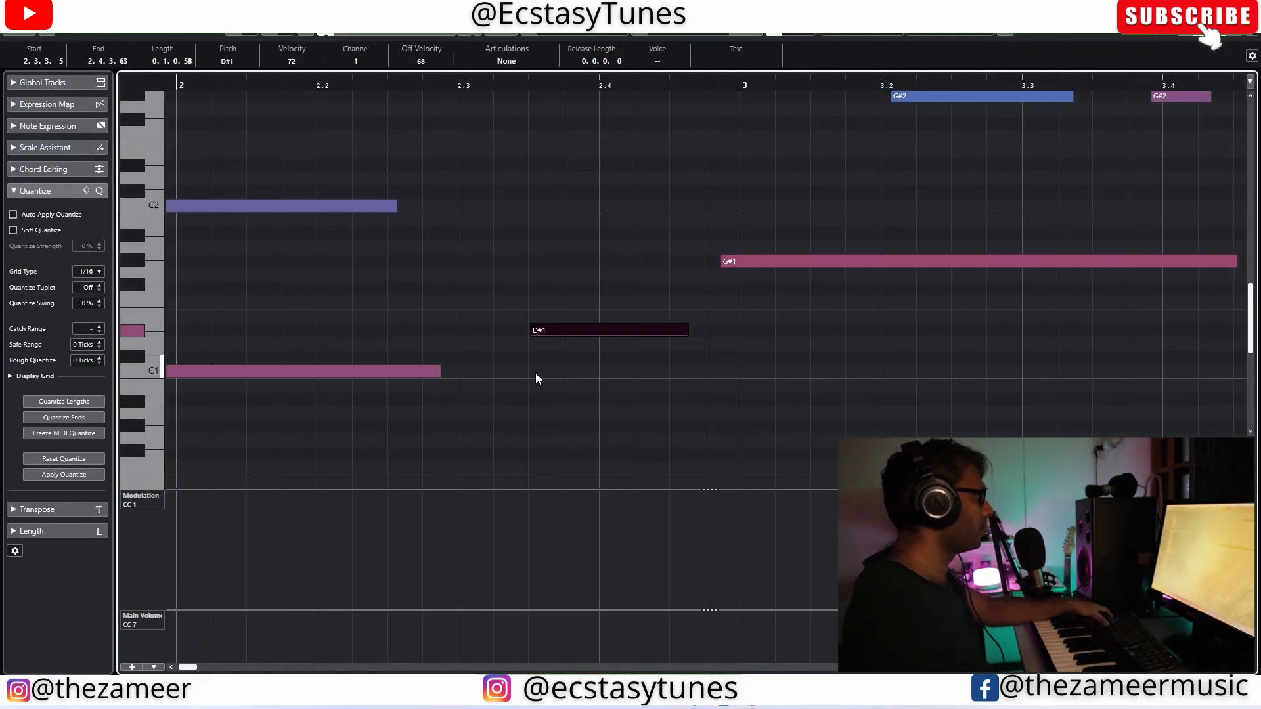
# Step: Align the start of the G#1 bass note with bar 3 and lengthen the G3, D#3 and C3 chord at beat 2.2 up to the next chord
pyautogui.click(538, 373)
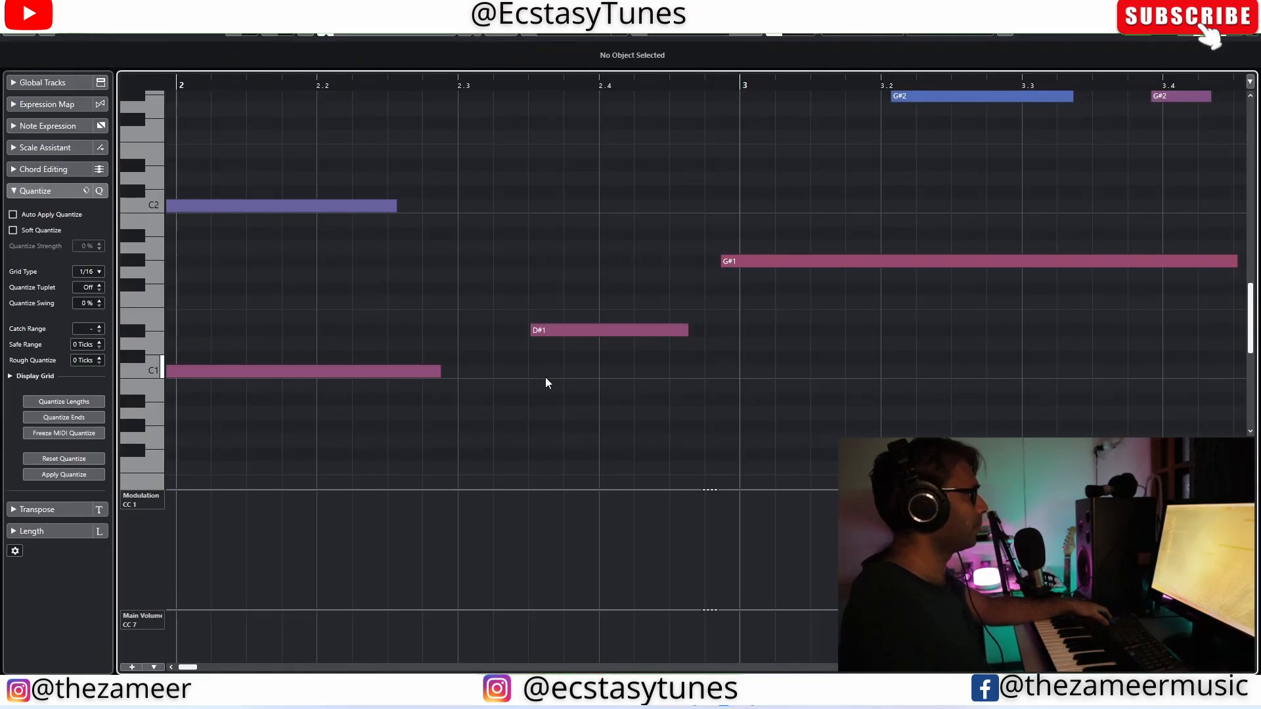
pyautogui.scroll(3, 597, 401)
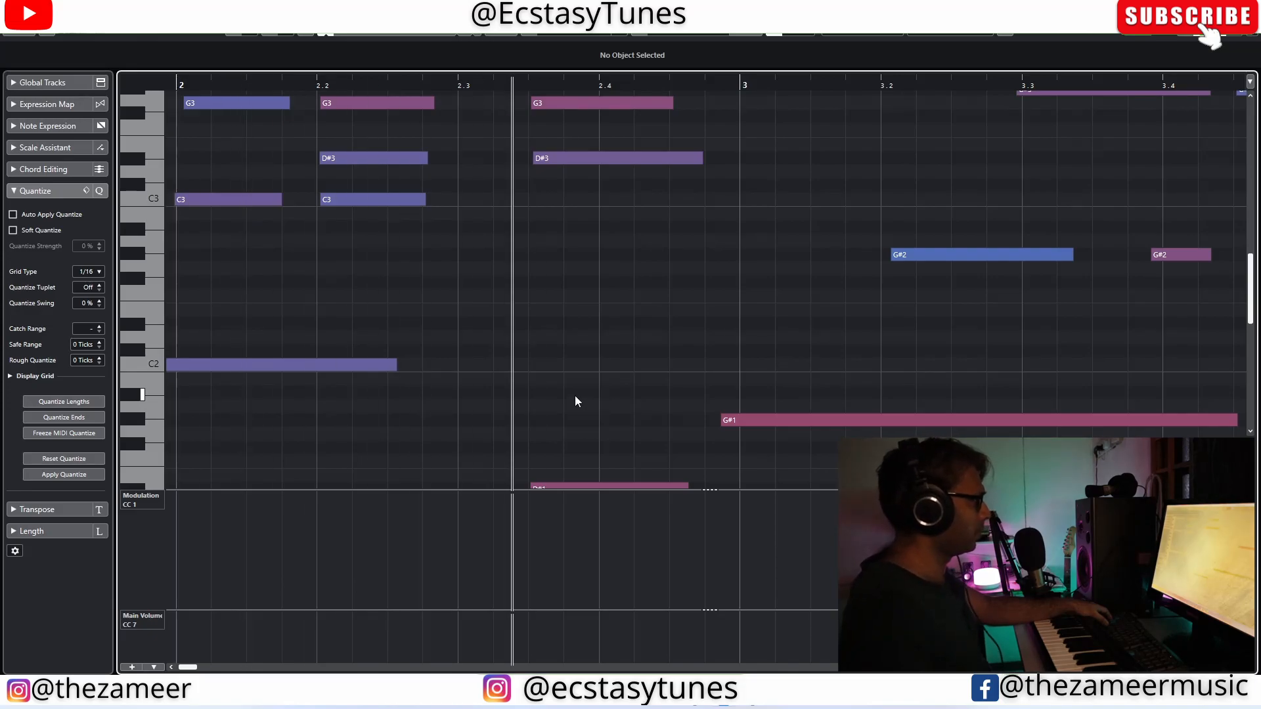
pyautogui.click(730, 420)
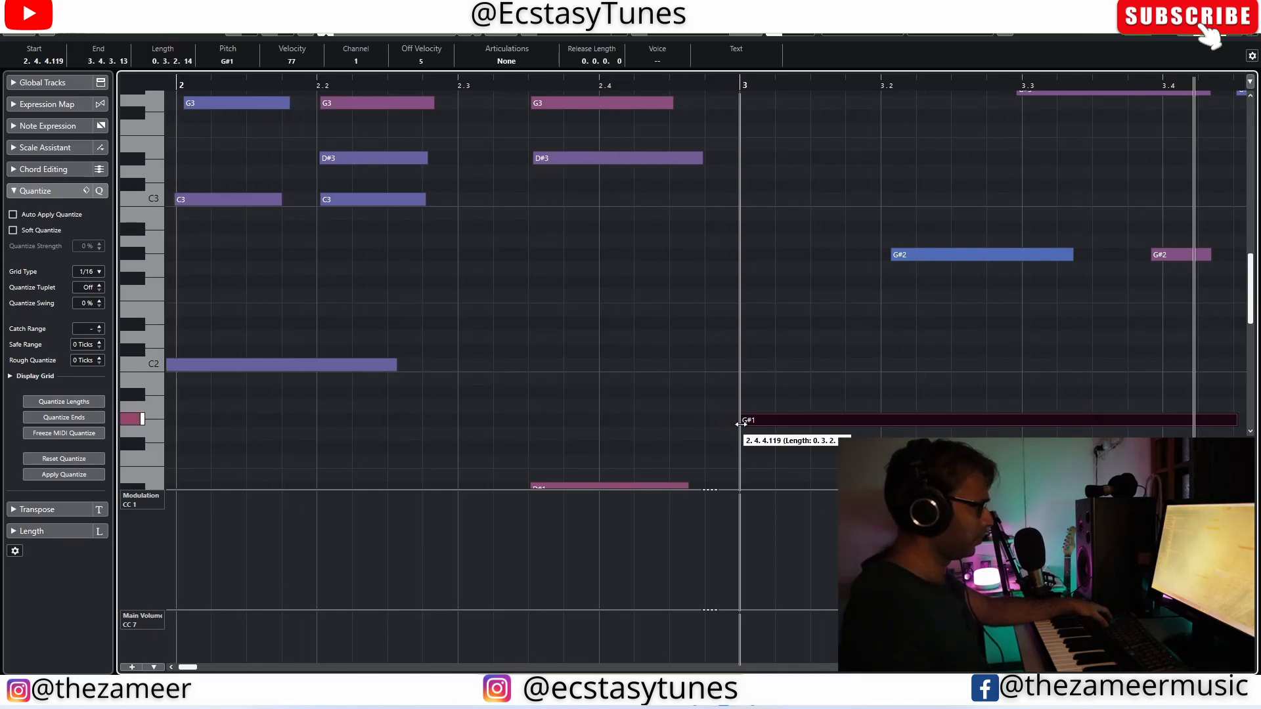
pyautogui.scroll(2, 367, 321)
pyautogui.moveTo(400, 153); pyautogui.dragTo(420, 274)
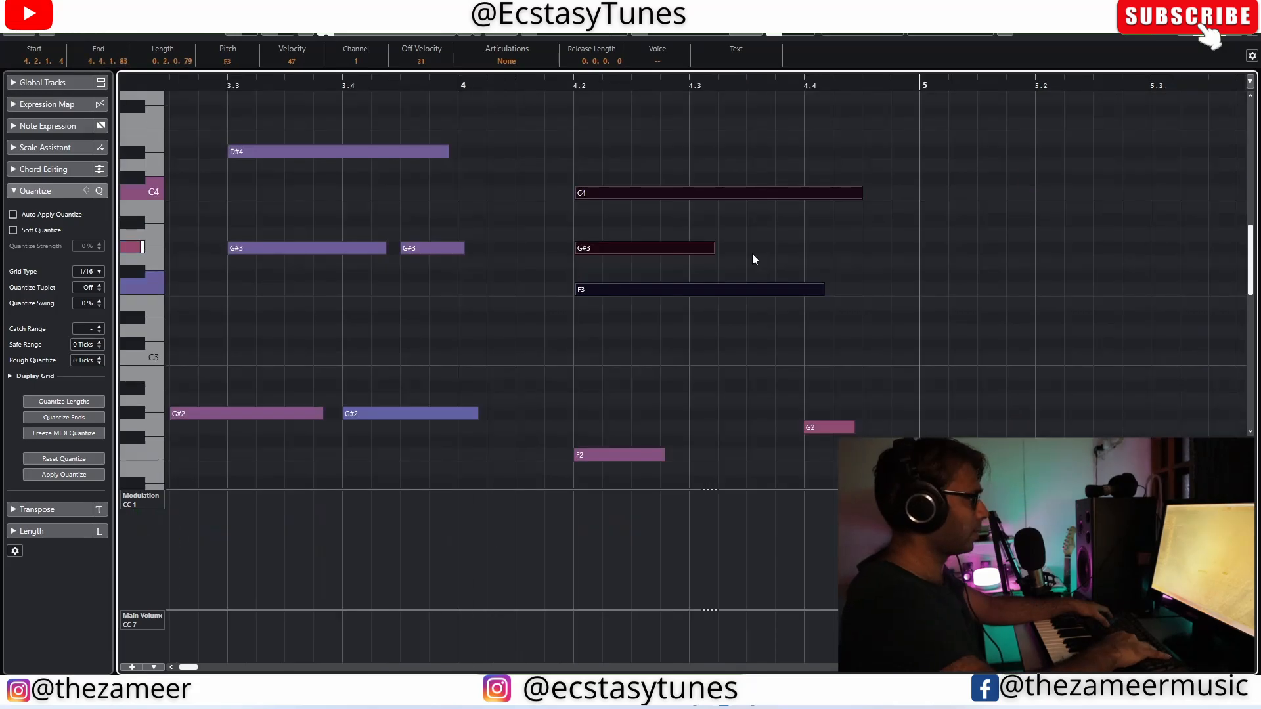
pyautogui.press('space')
# Step: Lengthen the C4, G#3 and F3 chord notes that start at beat 2 of bar 4
pyautogui.scroll(-5, 752, 256)
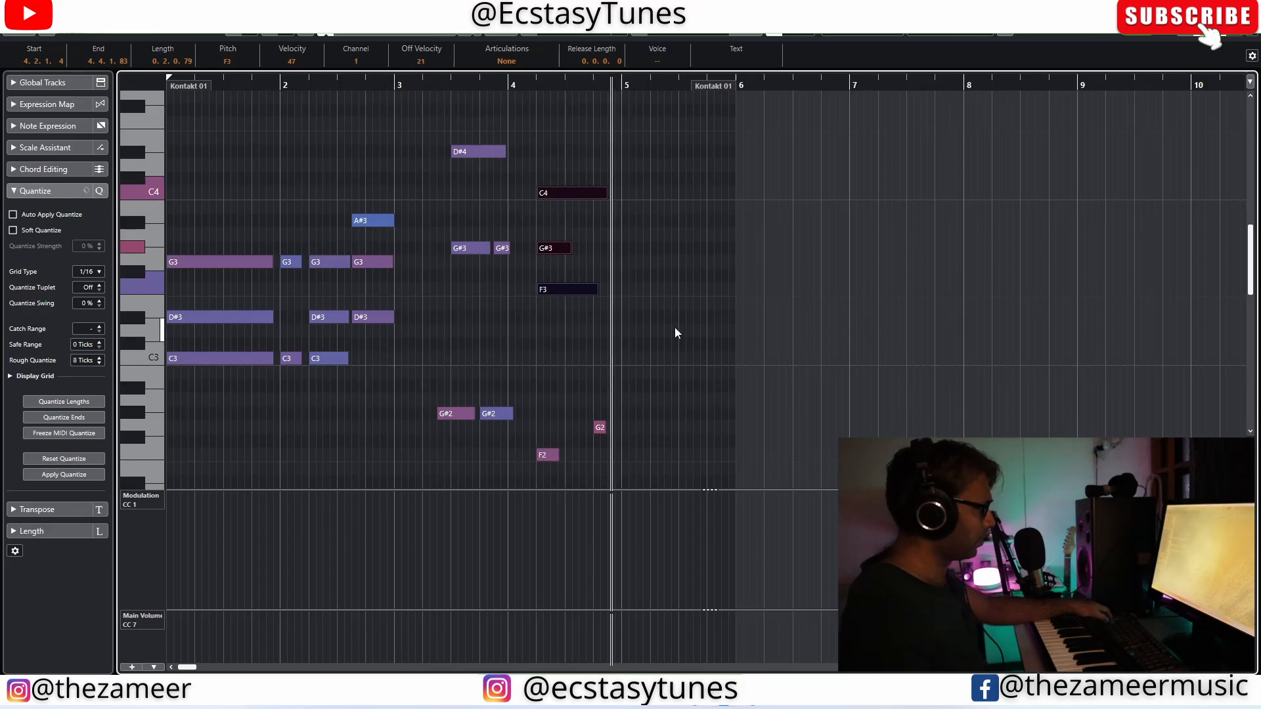
pyautogui.scroll(3, 675, 327)
pyautogui.moveTo(444, 245); pyautogui.dragTo(525, 245)
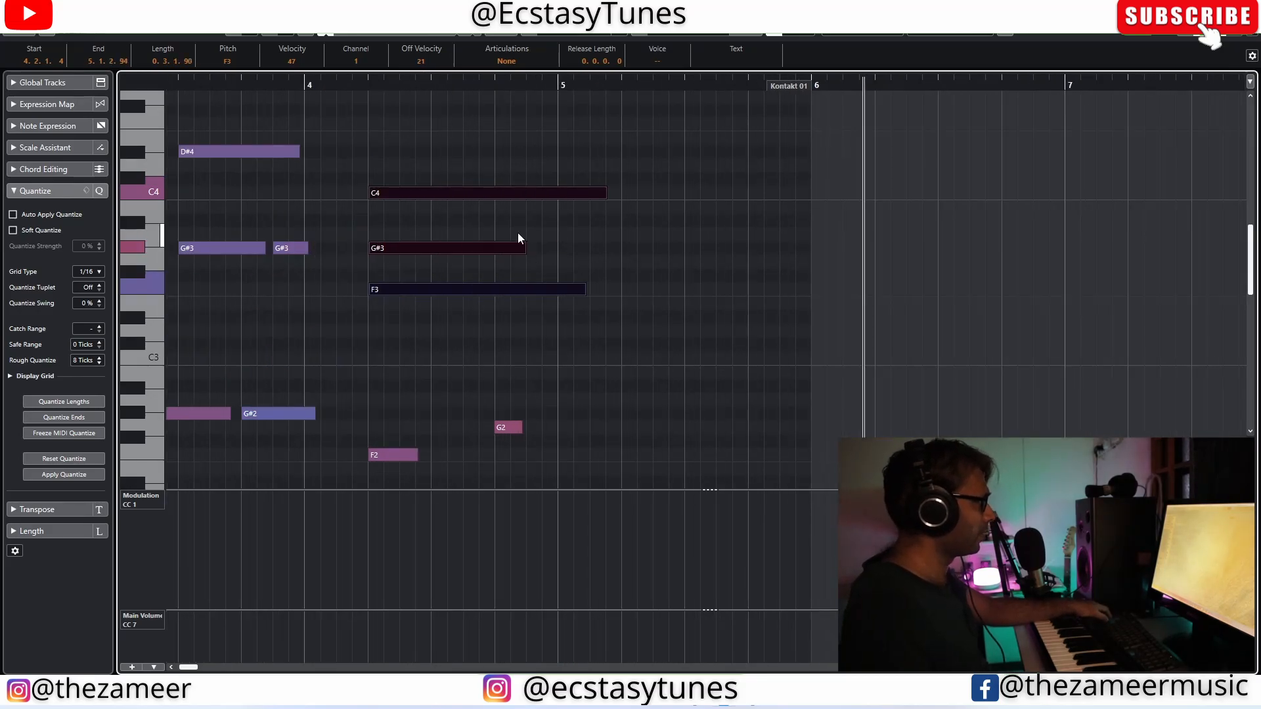
pyautogui.click(485, 266)
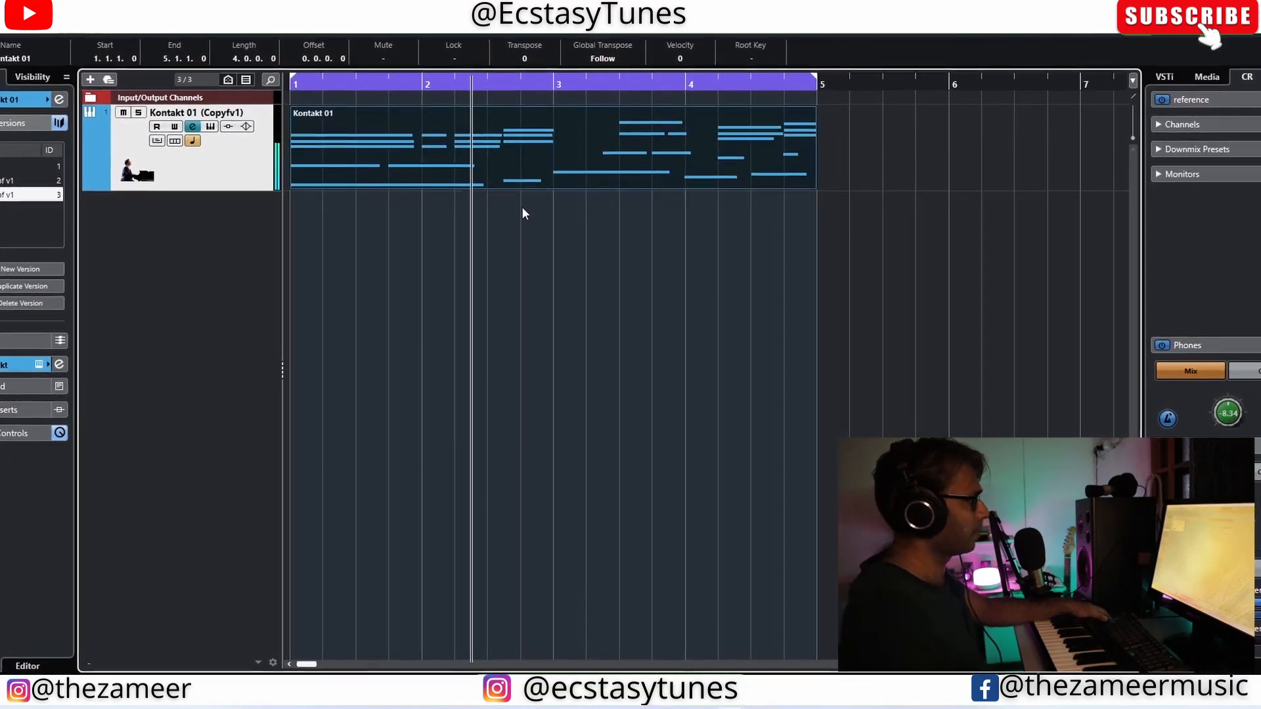
# Step: Play the looped four-bar piano part in the project to check the edited timing
pyautogui.click(669, 223)
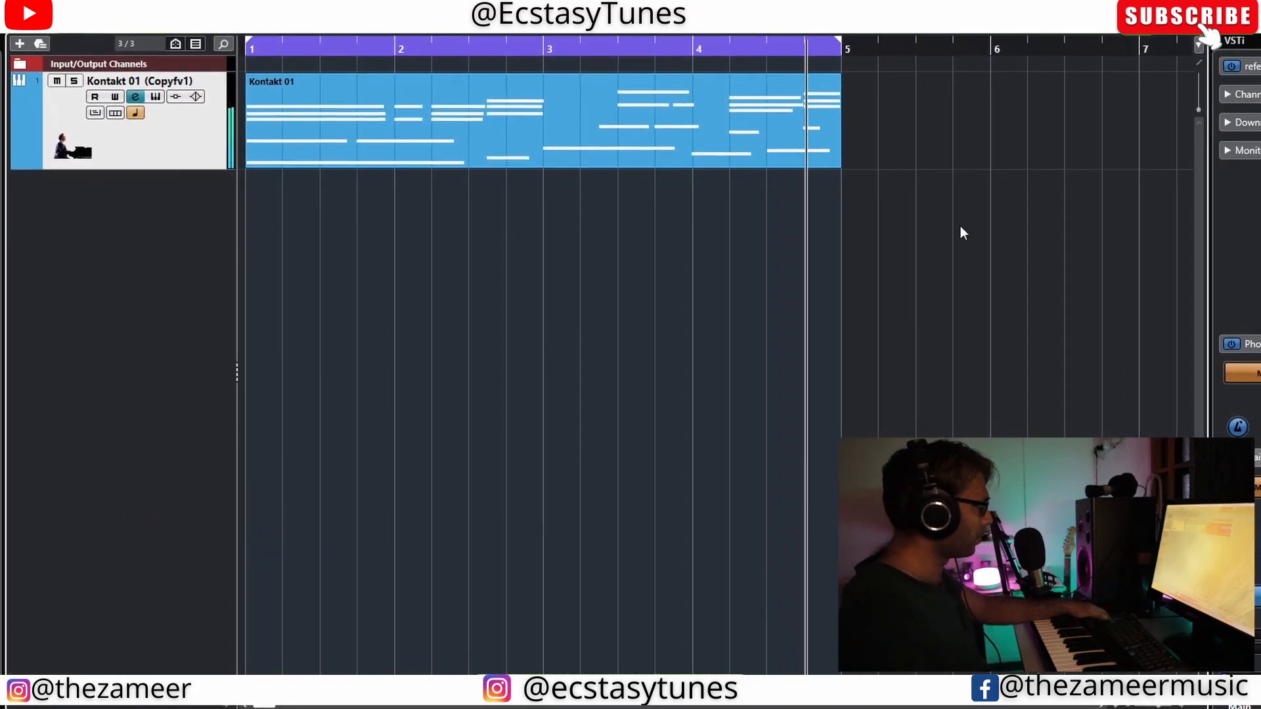
pyautogui.press('g')
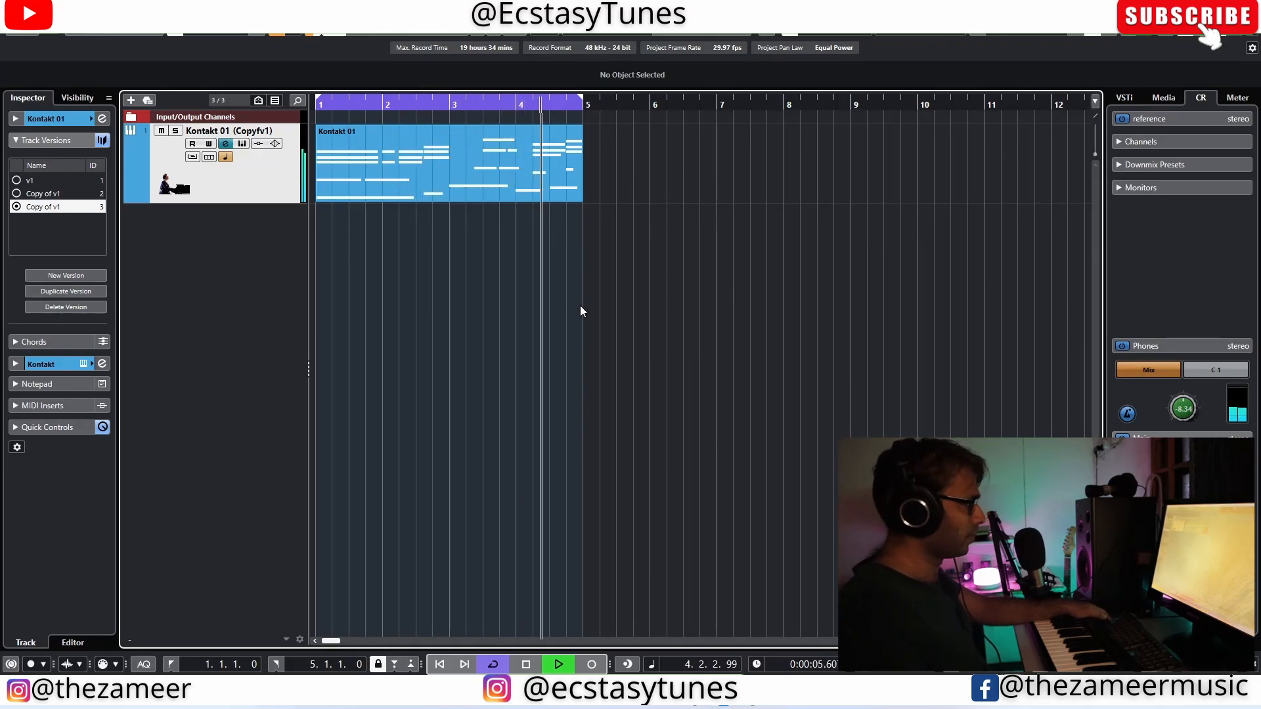
pyautogui.press('space')
pyautogui.click(455, 192)
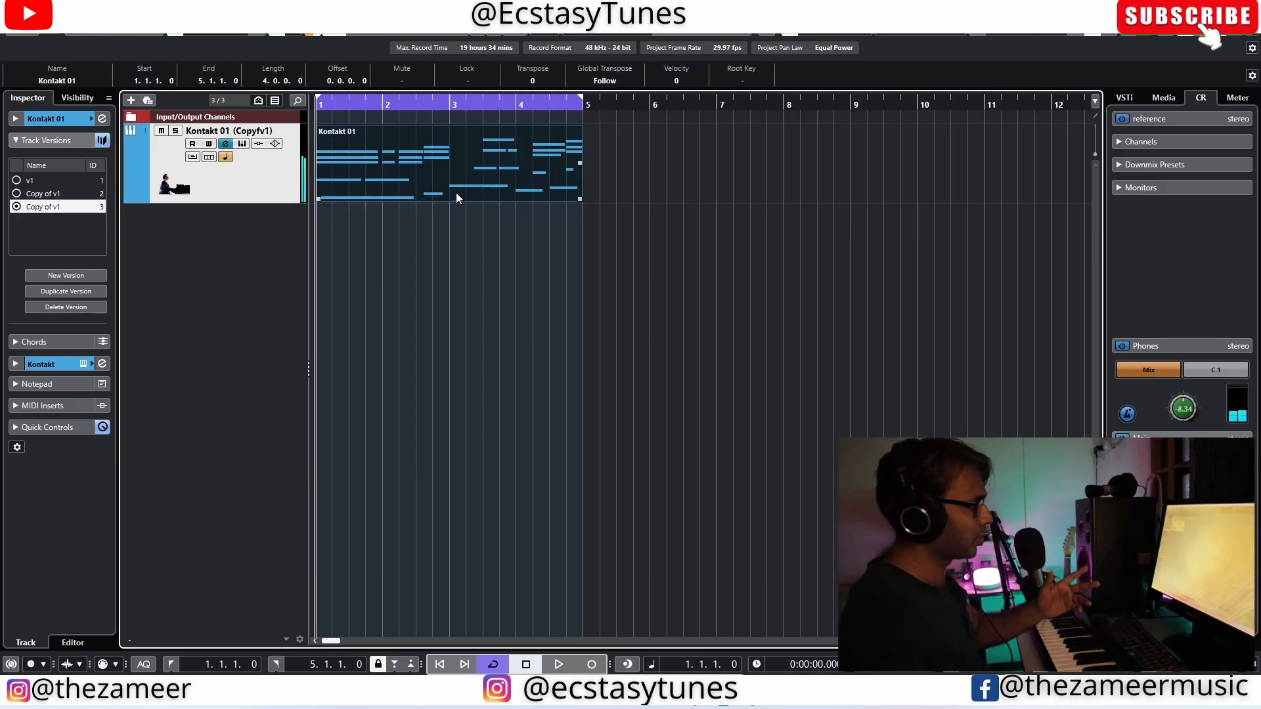
pyautogui.click(347, 238)
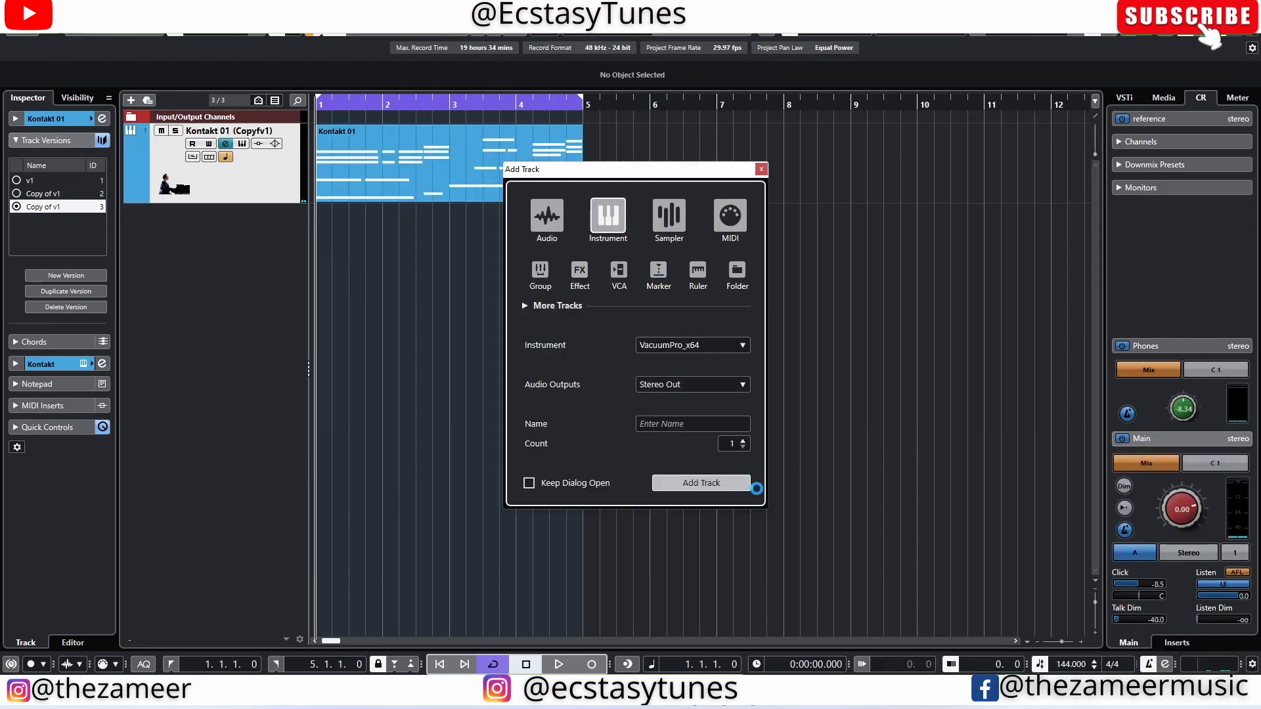
# Step: Trim the G3 note starting in bar 1 and the G#4 note in bar 3 of the pad part to match their chord notes
pyautogui.click(724, 483)
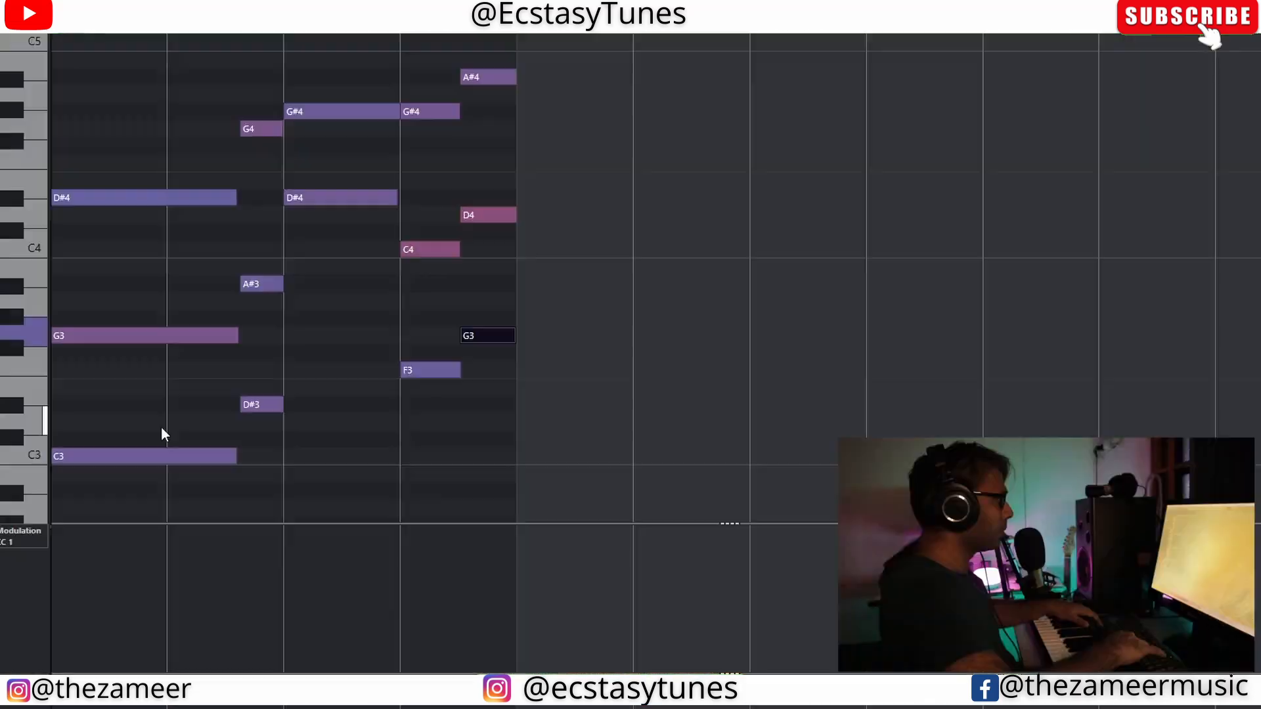
pyautogui.press('space')
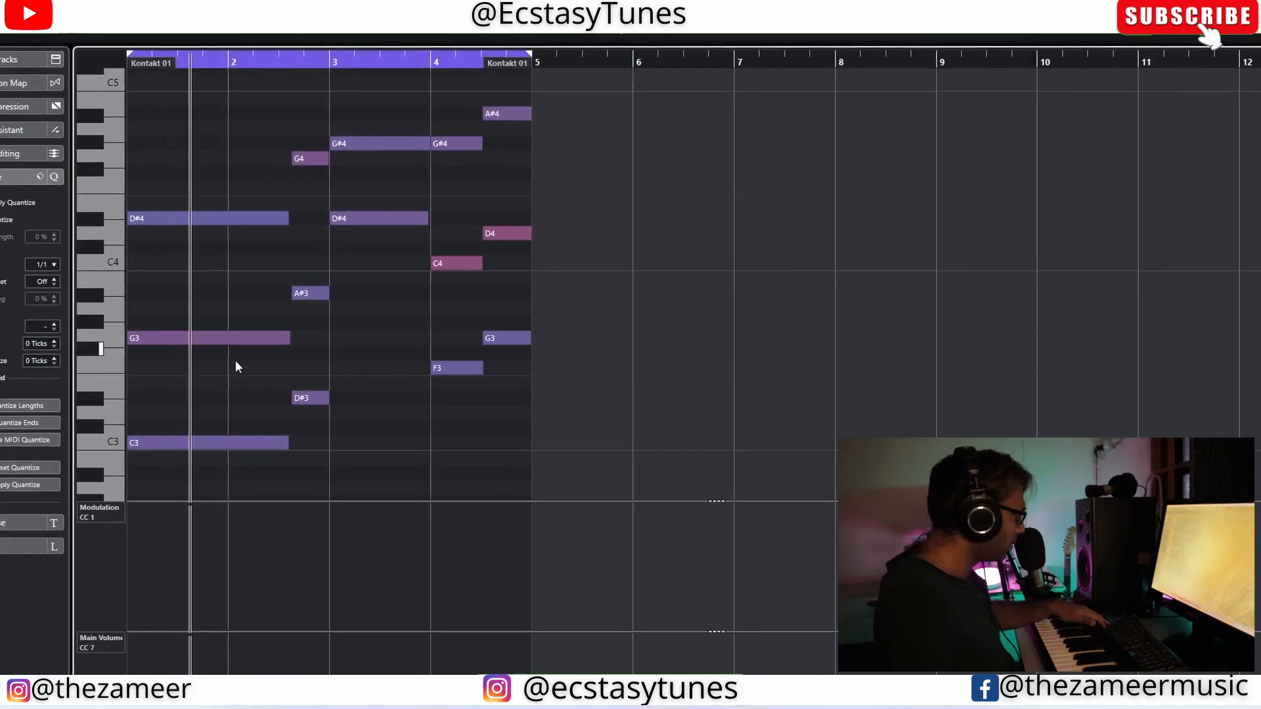
pyautogui.click(271, 339)
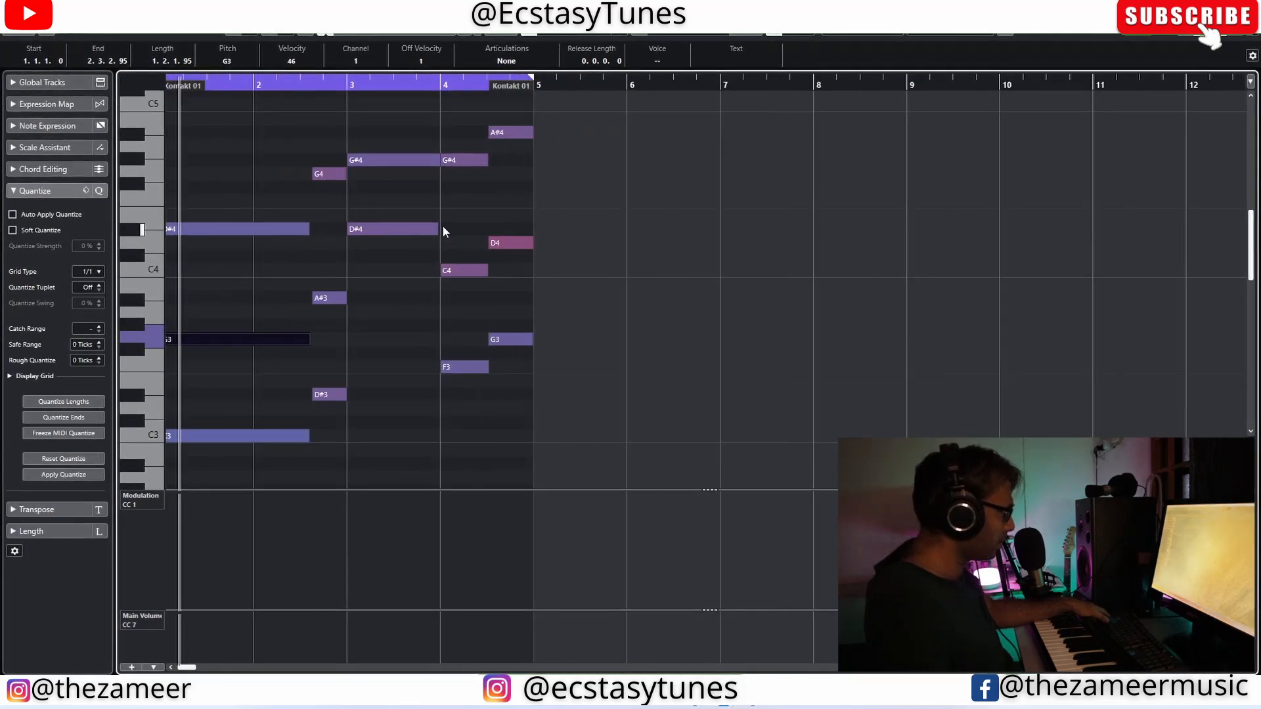
pyautogui.click(433, 161)
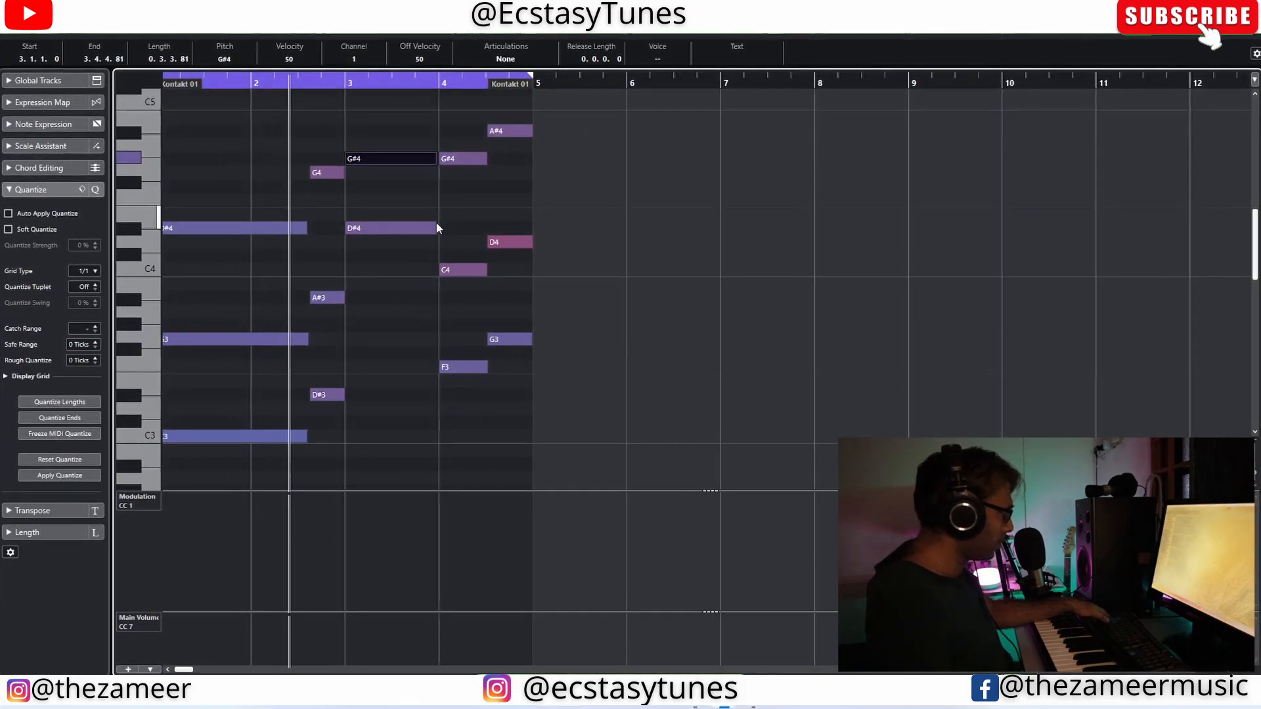
pyautogui.press('g')
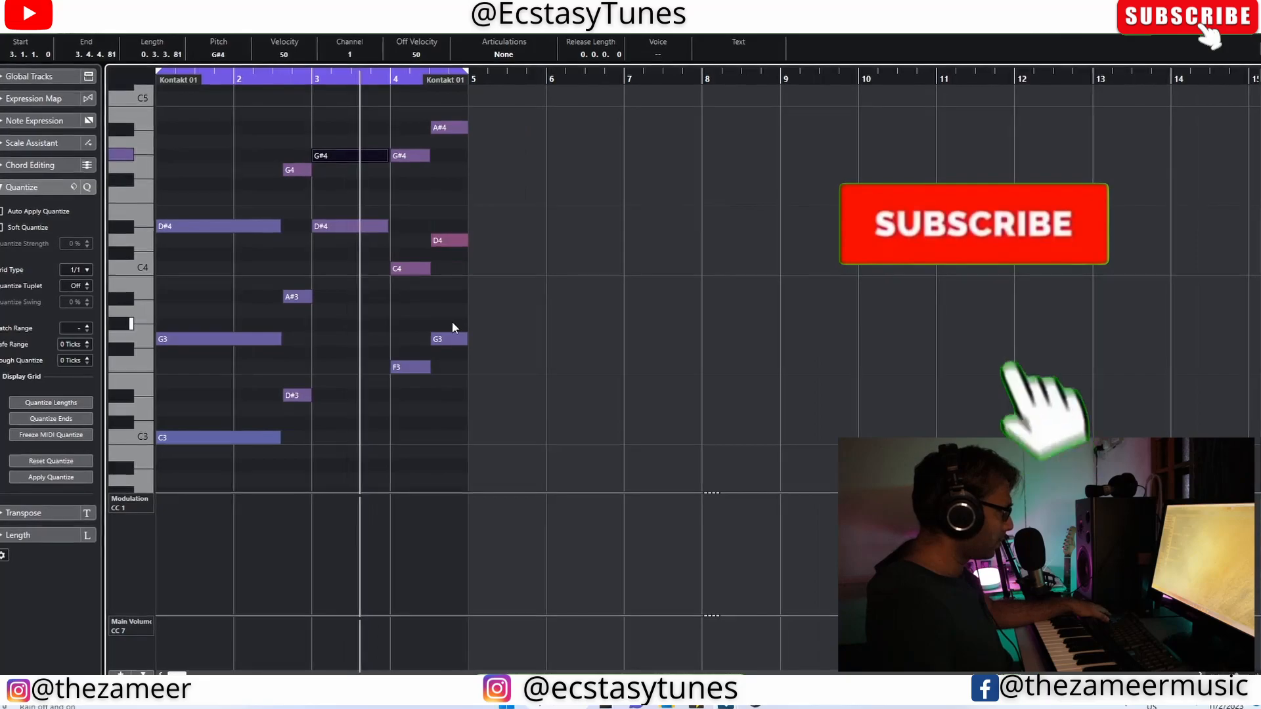
pyautogui.scroll(5, 451, 321)
pyautogui.press('Return')
pyautogui.press('Return')
# Step: Duplicate the Kontakt and VacuumPro parts to bar 5 and extend the cycle range to bar 9
pyautogui.click(636, 345)
pyautogui.press('g')
pyautogui.press('g')
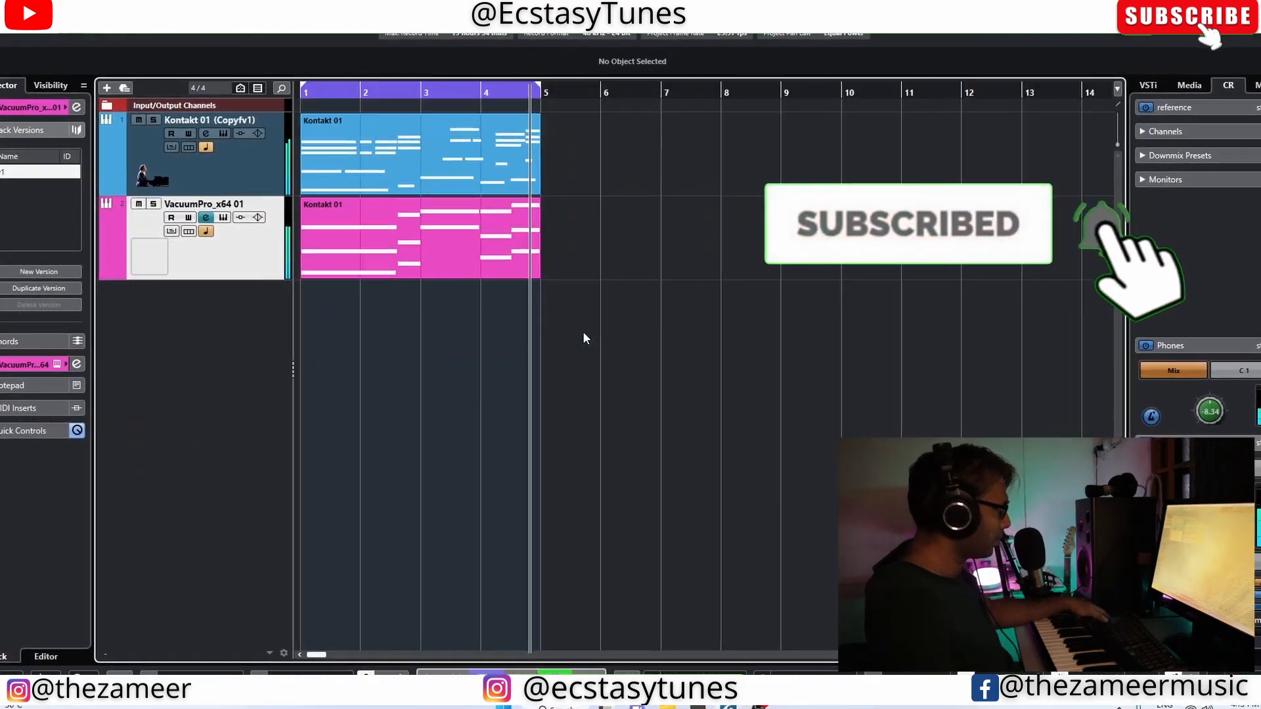
pyautogui.hotkey('ctrl', 'a')
pyautogui.hotkey('ctrl', 'd')
pyautogui.press('g')
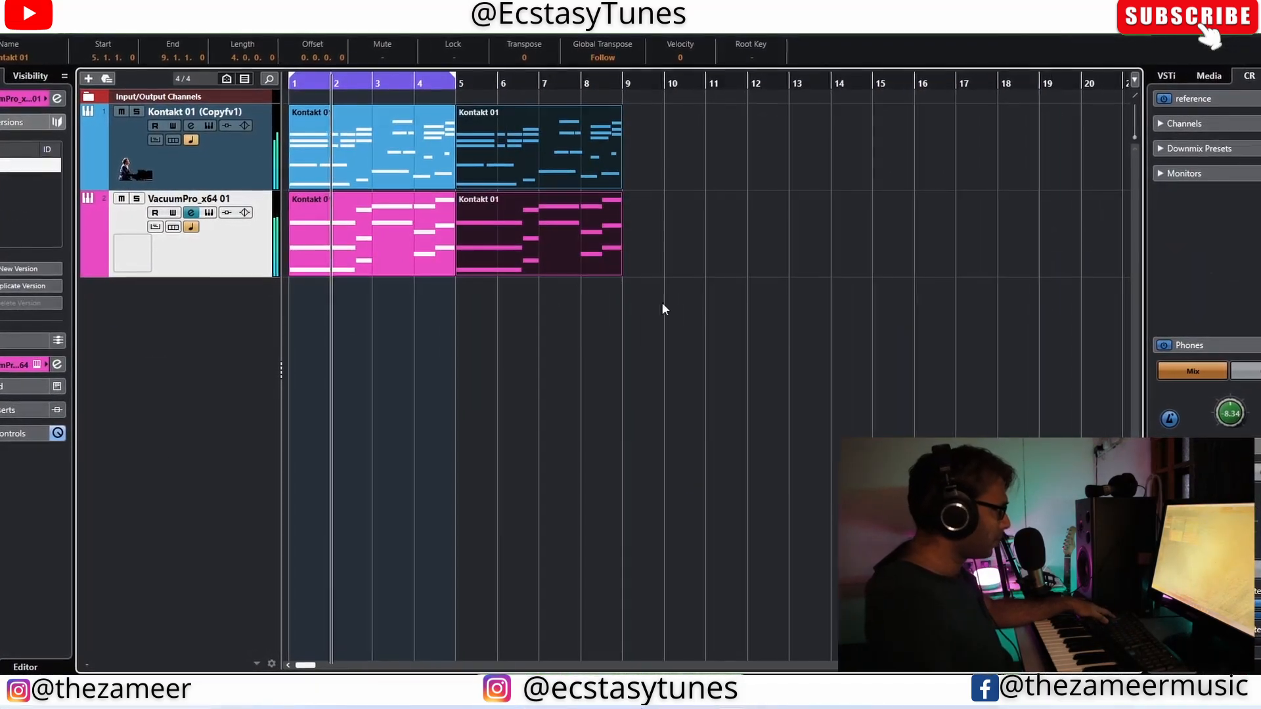
pyautogui.moveTo(455, 80); pyautogui.dragTo(623, 72)
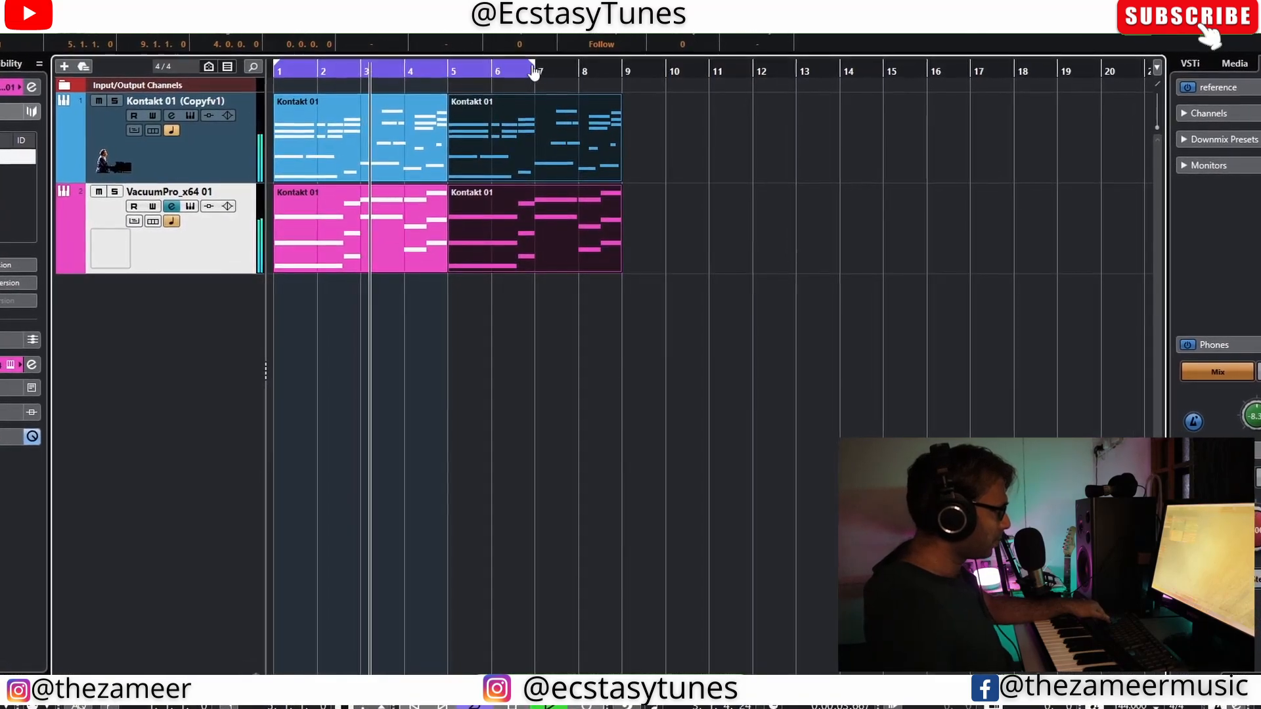
pyautogui.click(701, 286)
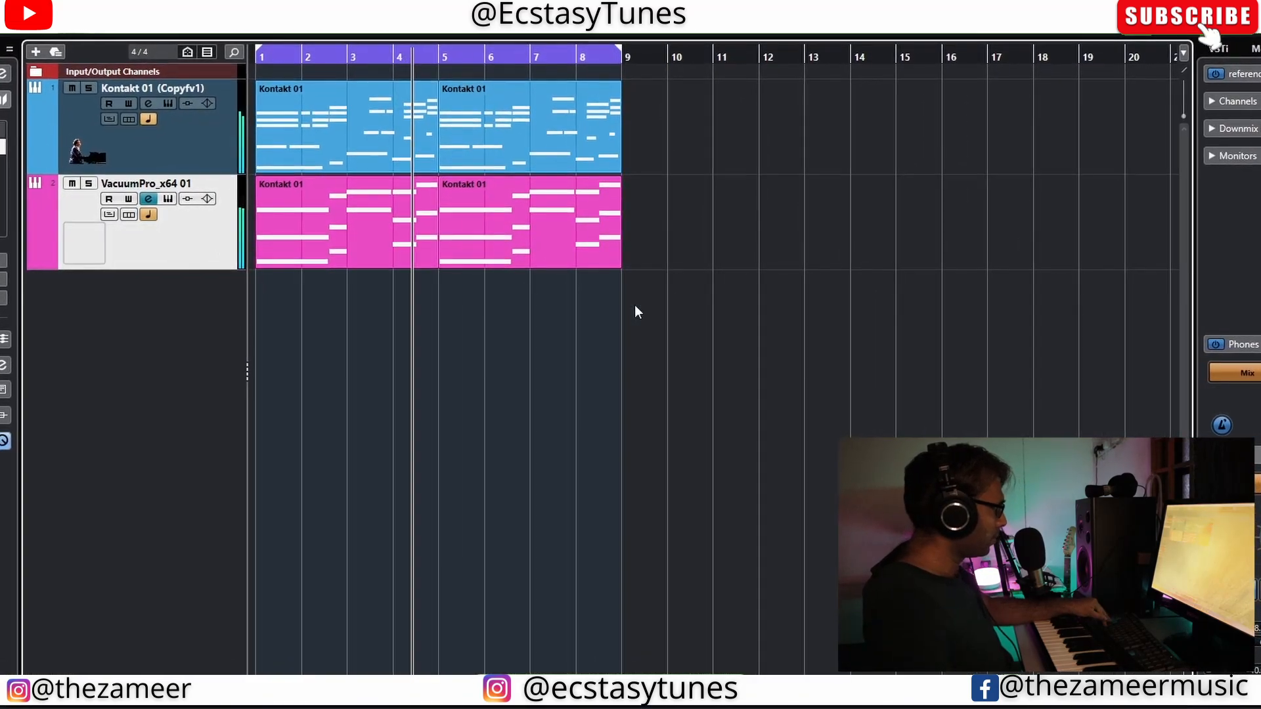
# Step: Render the VacuumPro pad part in place to a new audio track with the current settings
pyautogui.click(340, 251)
pyautogui.click(504, 234)
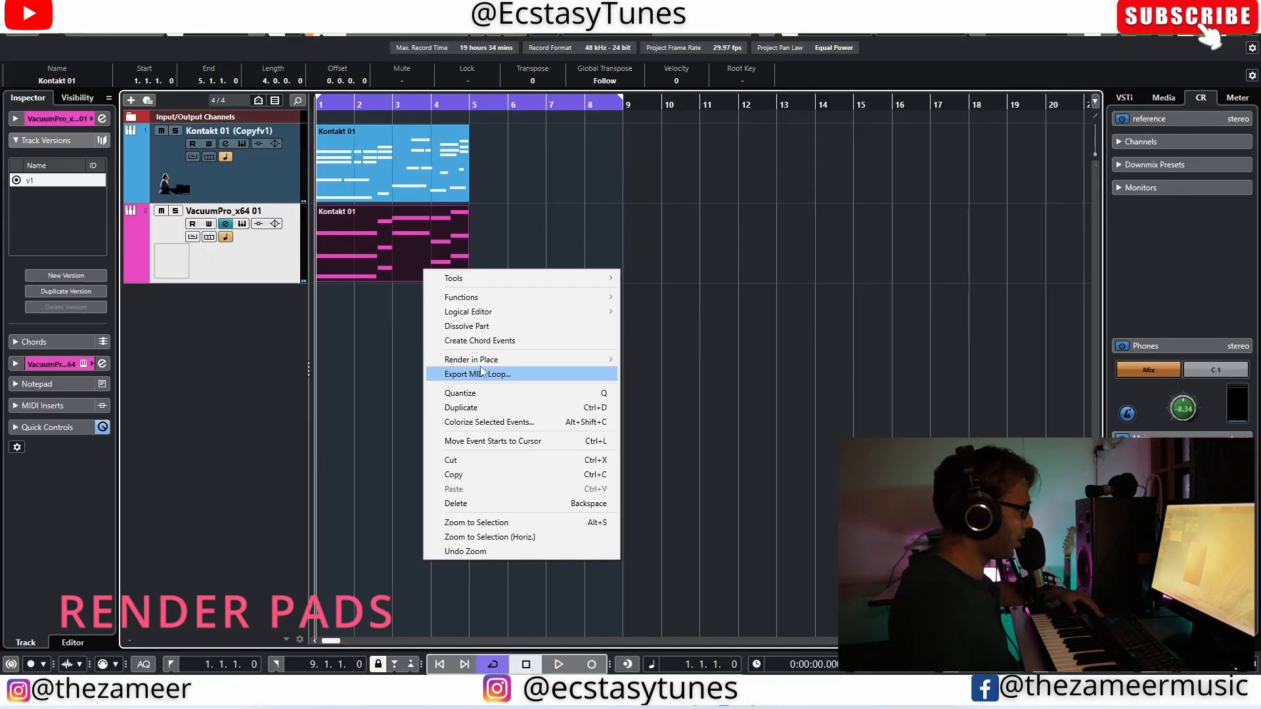
pyautogui.moveTo(472, 357)
pyautogui.click(683, 357)
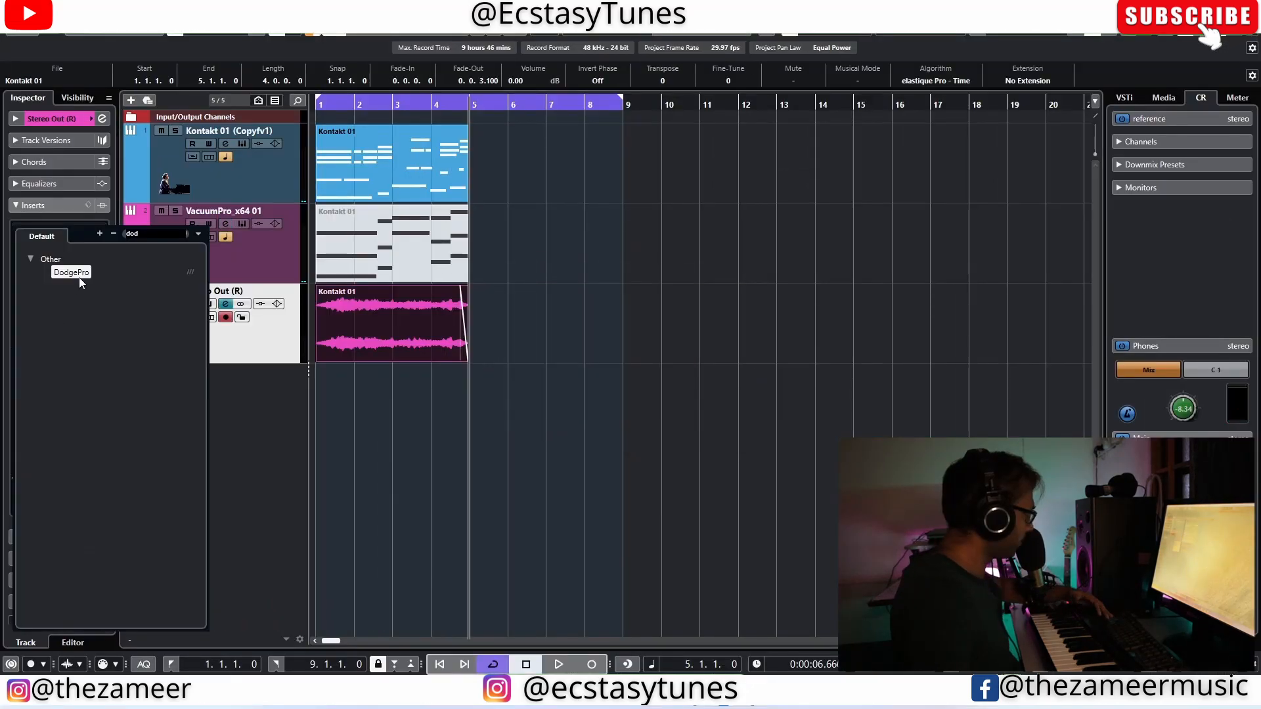
# Step: Insert DodgePro on the rendered Stereo Out (R) pad track with a ducking curve at 1/2 sync length and audition it
pyautogui.click(79, 279)
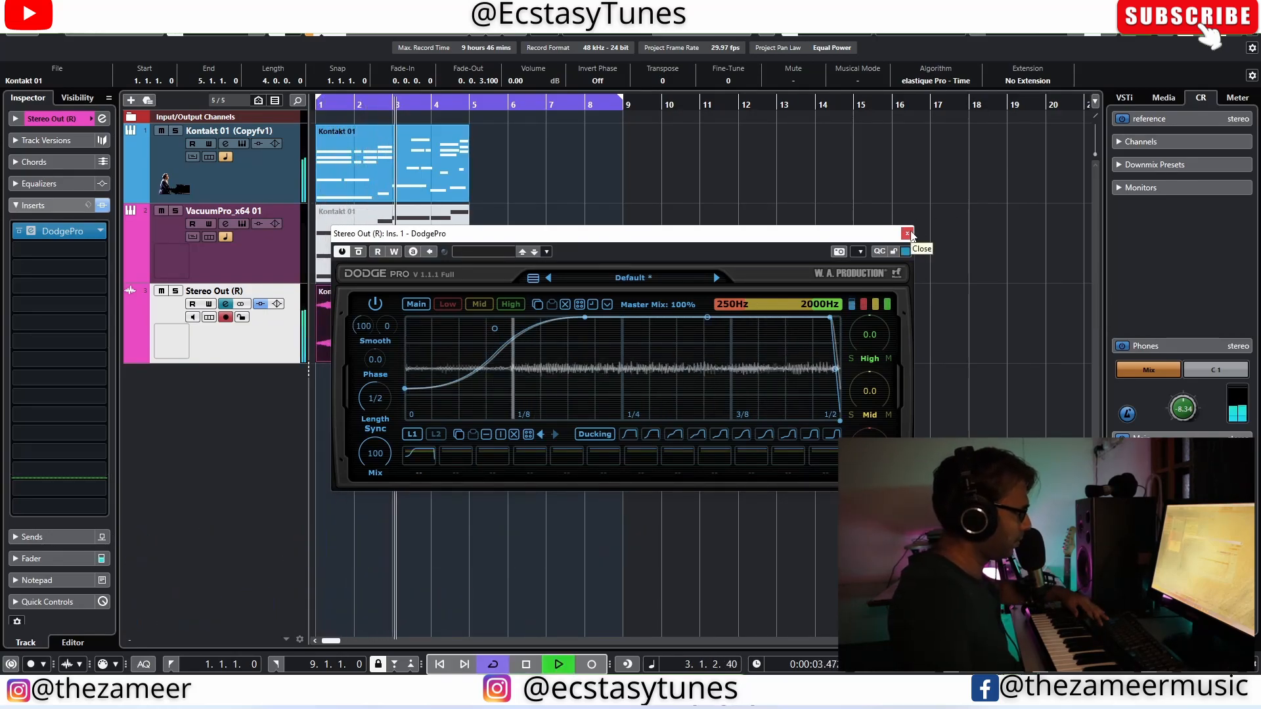
pyautogui.click(908, 234)
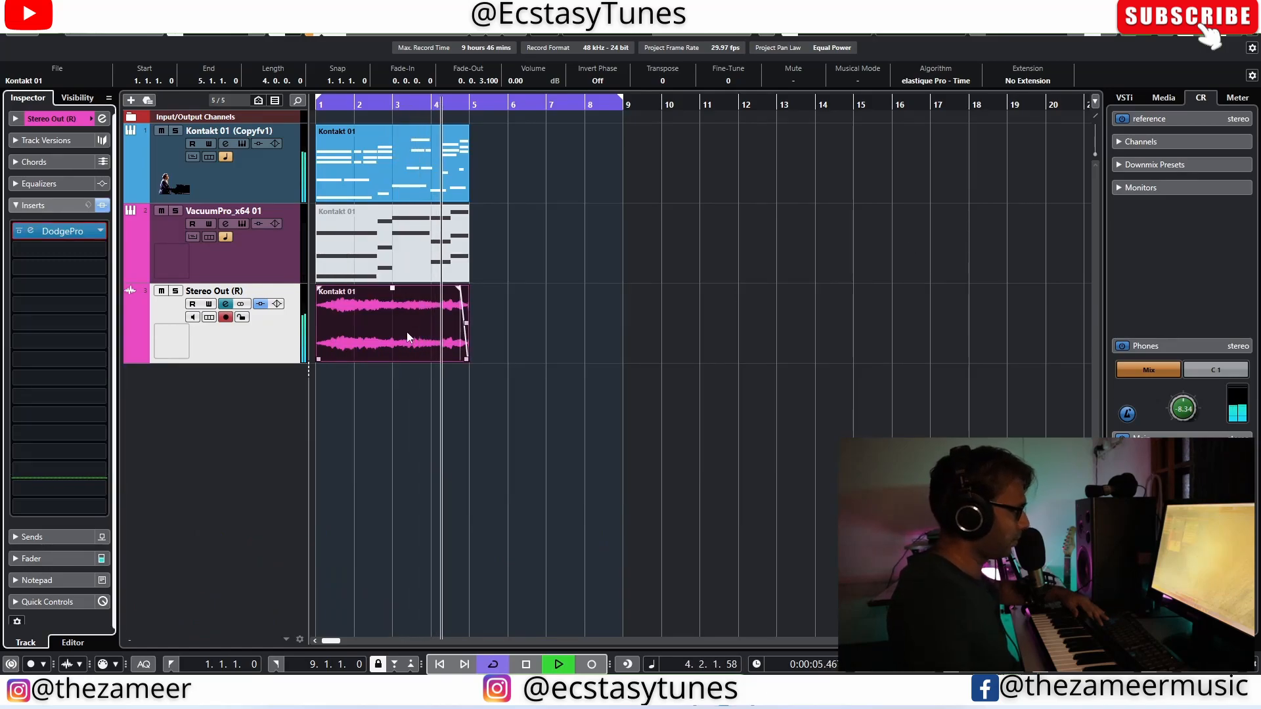
pyautogui.press('space')
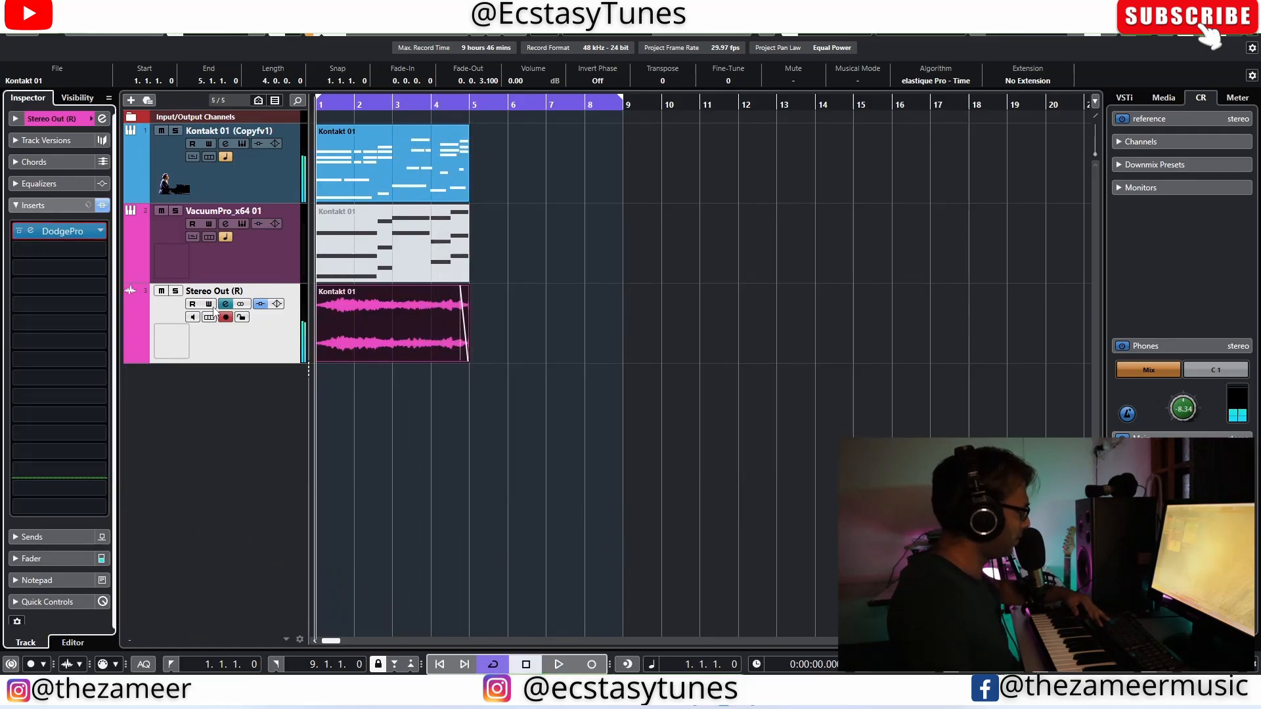
# Step: Add kHs Reverser as the second insert on the rendered pad track, with the reverse length at 4/8 and more crossfade
pyautogui.click(87, 274)
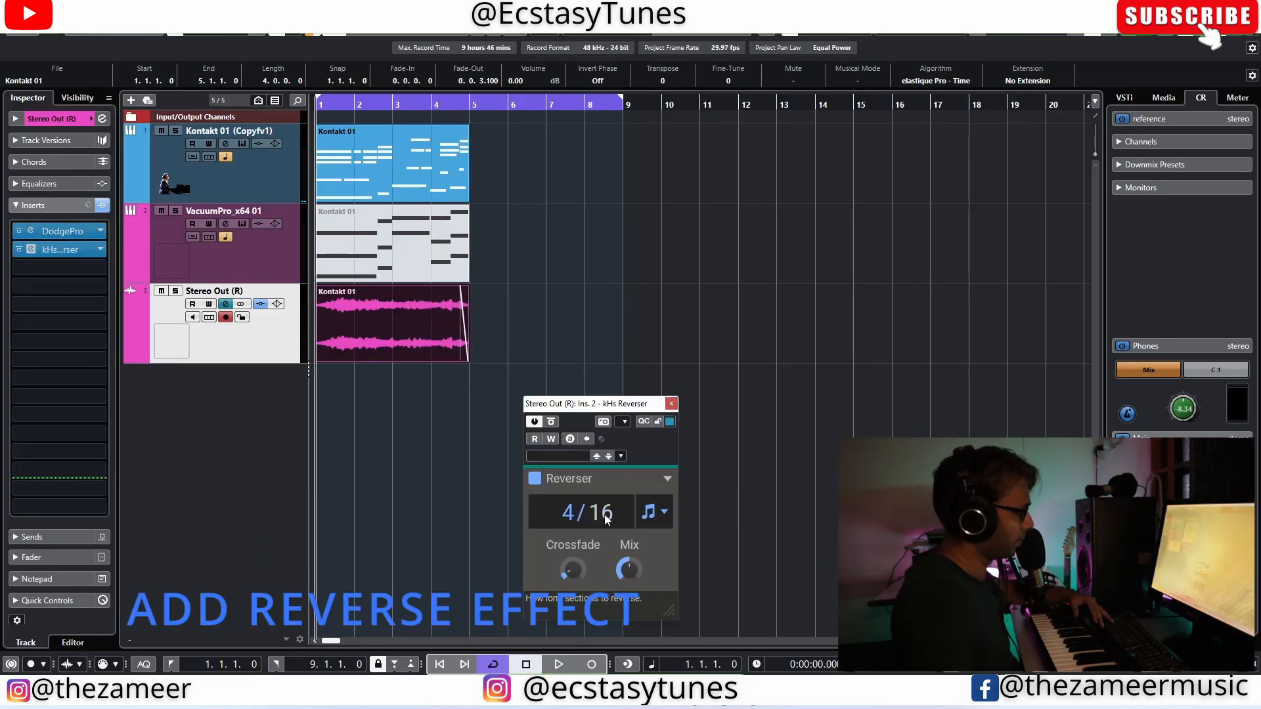
pyautogui.press('space')
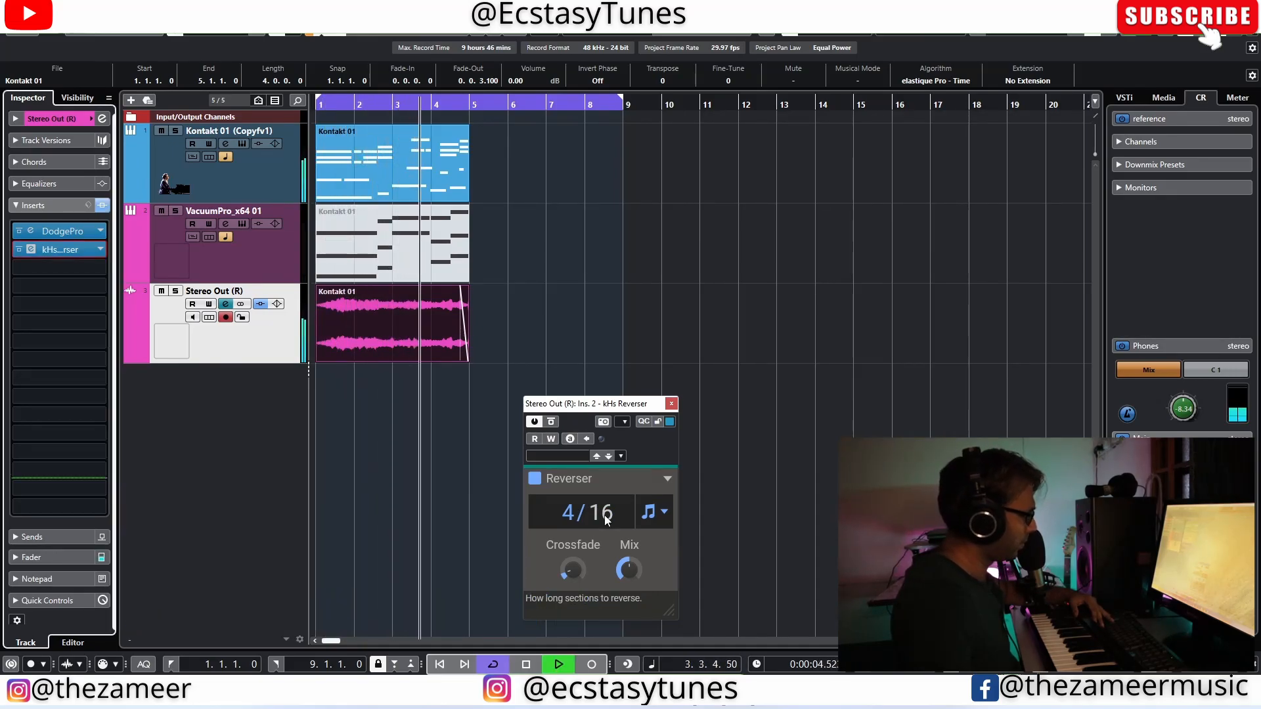
pyautogui.press('space')
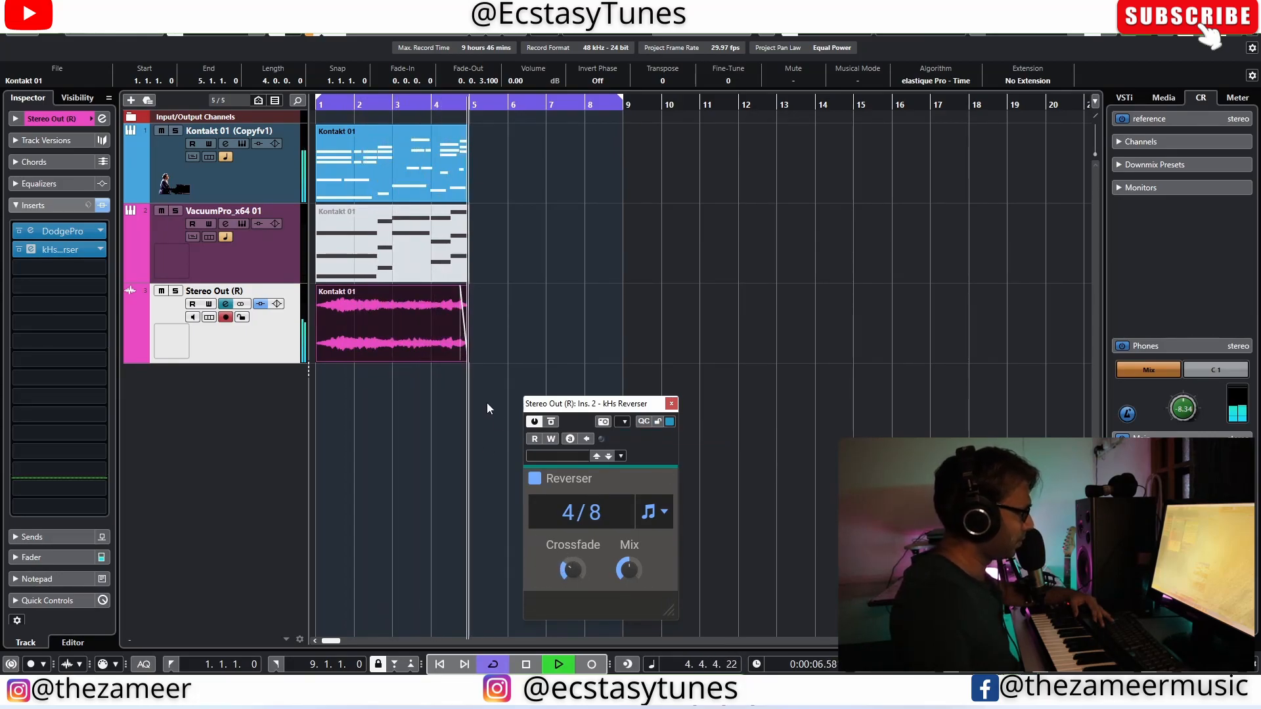
# Step: Render the pad audio clip in place with the current settings, including its inserts, and play the result
pyautogui.click(341, 357)
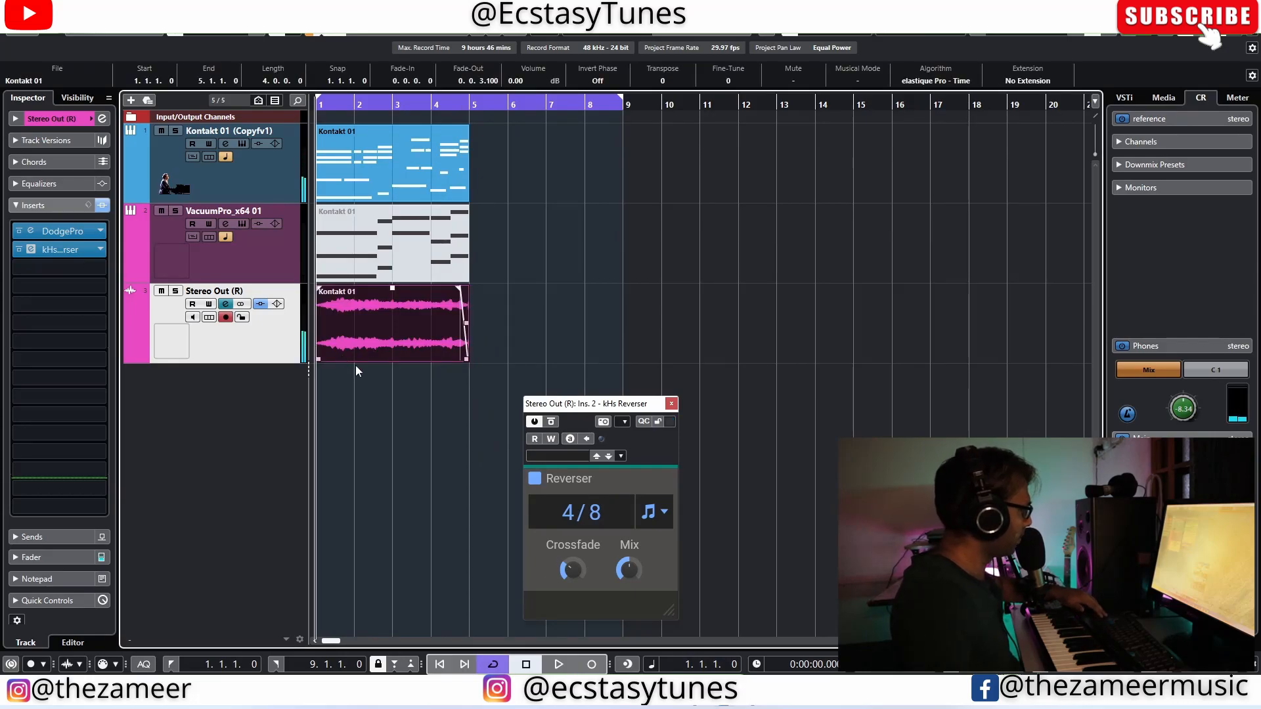
pyautogui.rightClick(397, 335)
pyautogui.moveTo(572, 434)
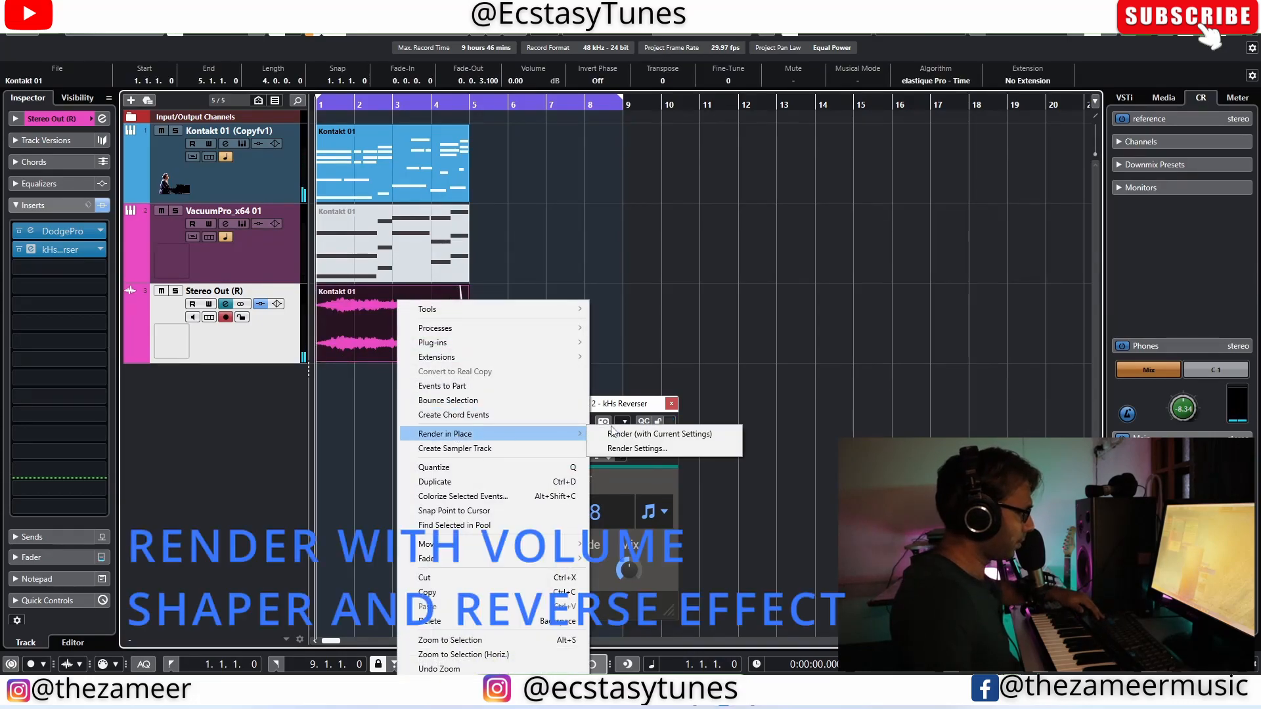
pyautogui.click(644, 434)
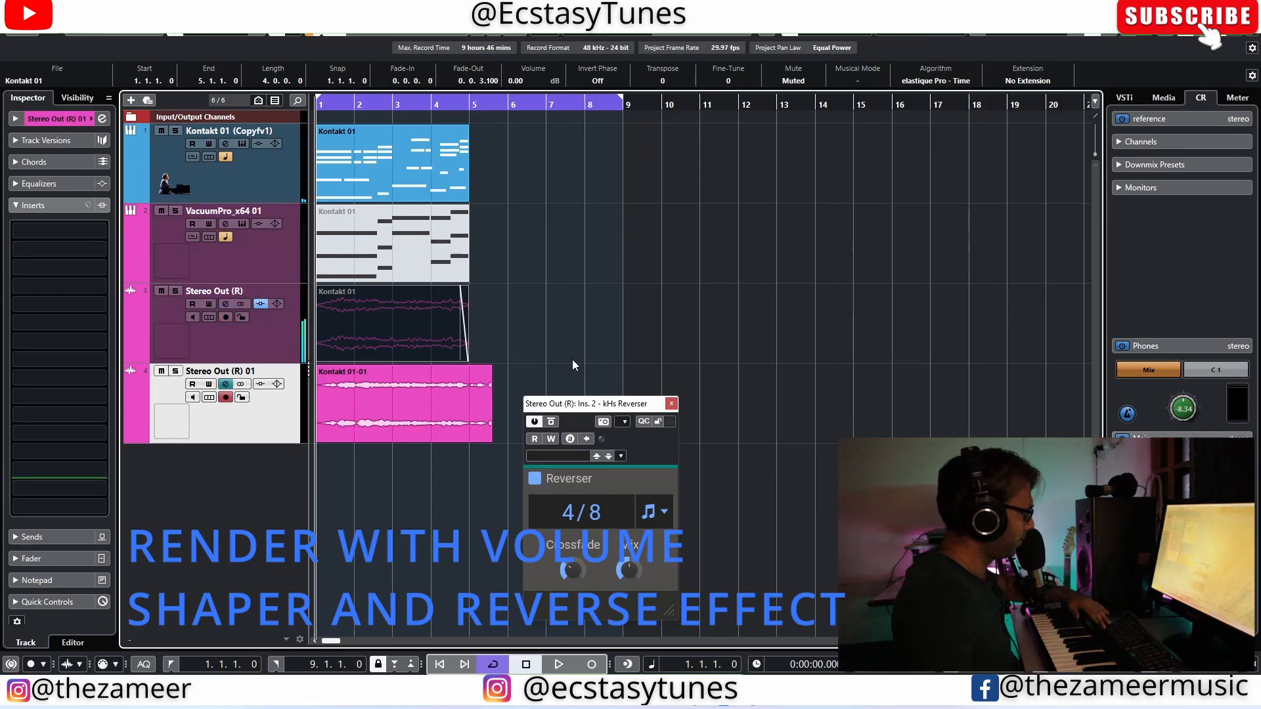
pyautogui.press('space')
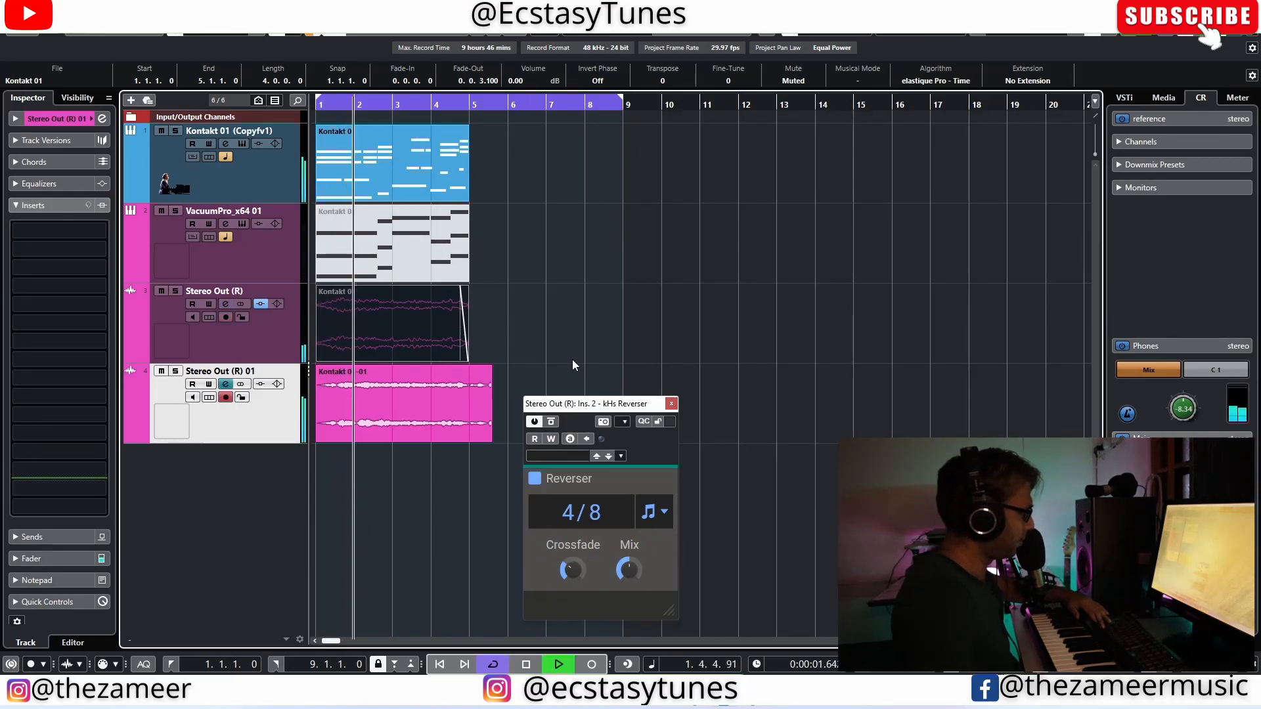
# Step: Delete the tail of the rendered Stereo Out (R) 01 clip from bar 5 to bar 6
pyautogui.press('2')
pyautogui.moveTo(473, 414); pyautogui.dragTo(494, 415)
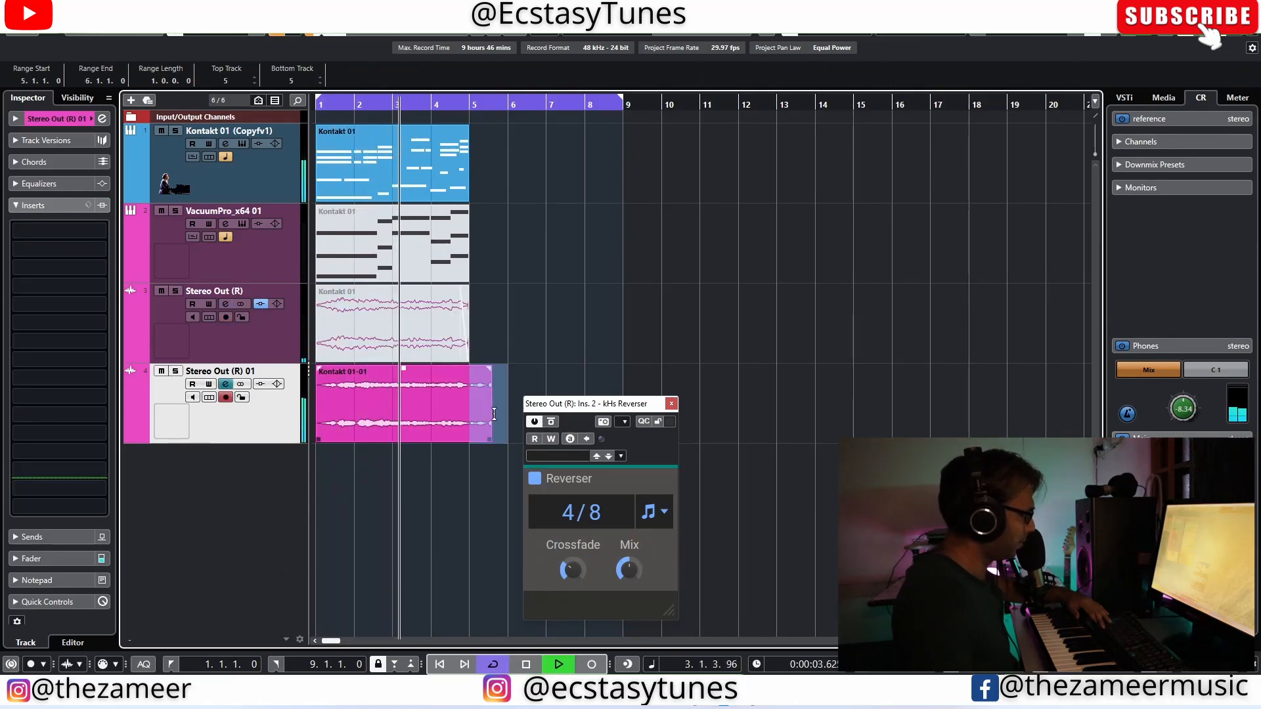
pyautogui.press('Delete')
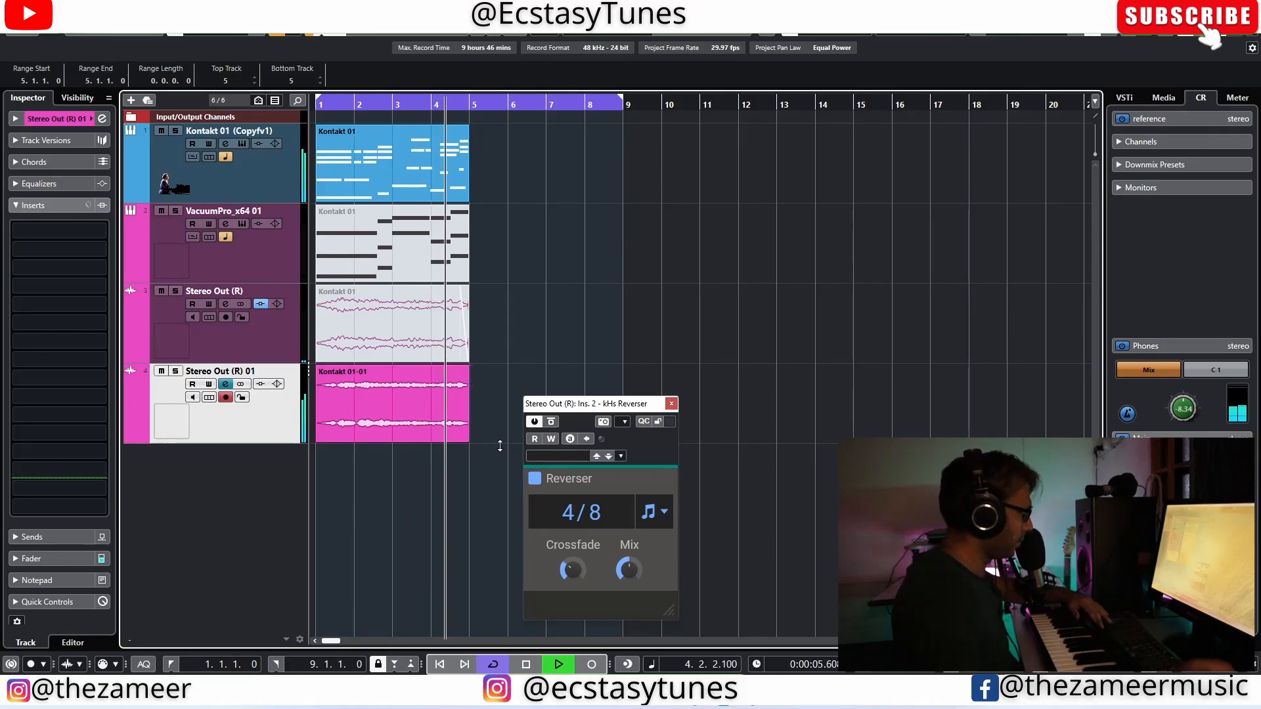
pyautogui.press('space')
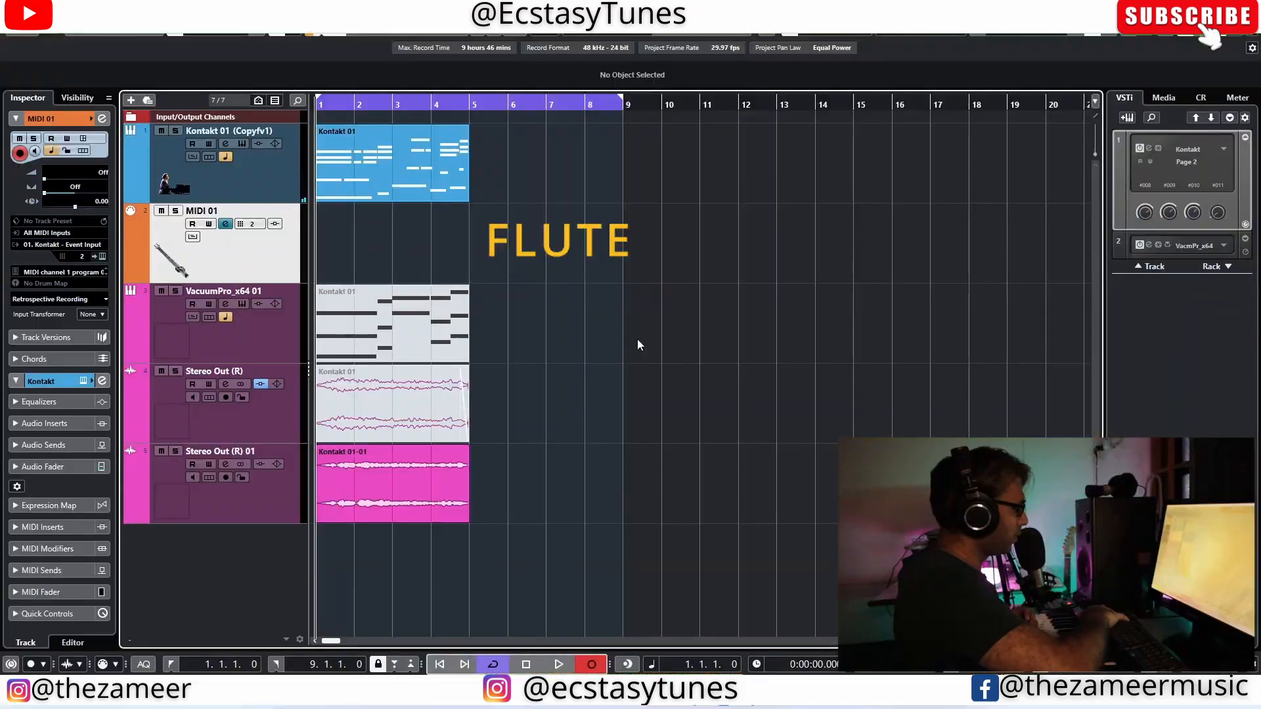
# Step: Record a flute melody over bars 1 to 4 on the MIDI 01 track and transpose all its notes up one octave
pyautogui.press('space')
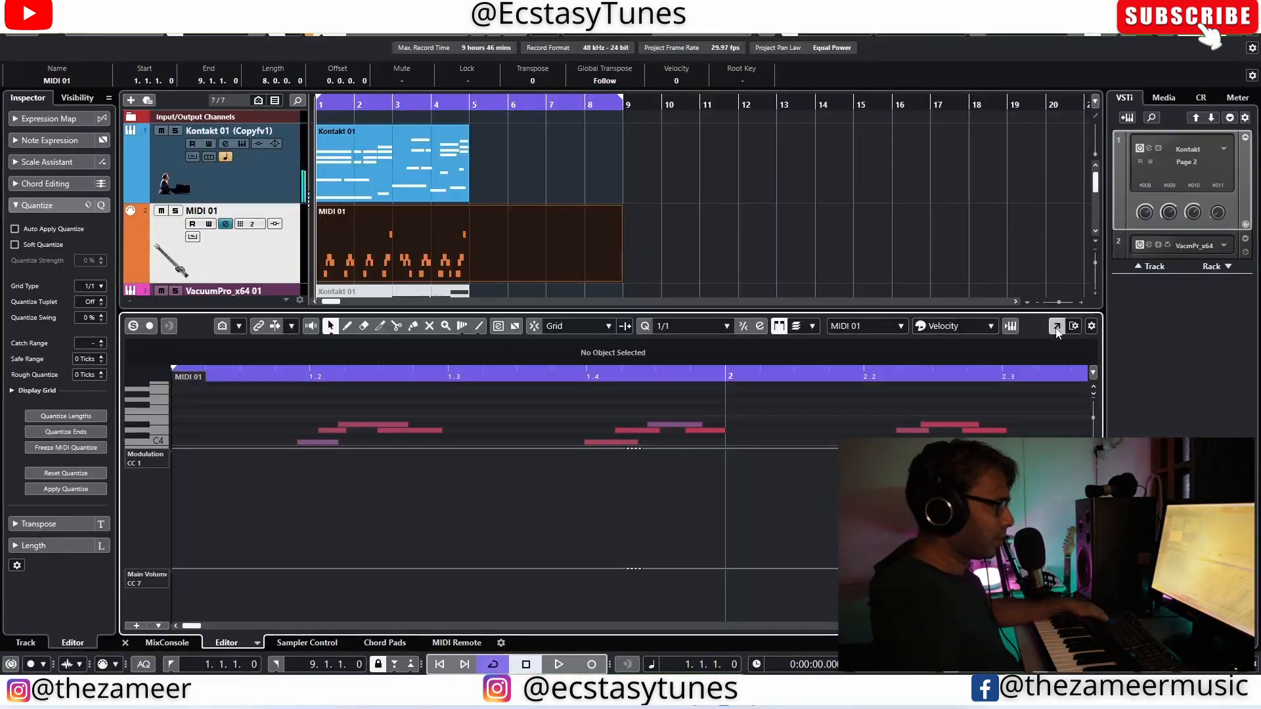
pyautogui.click(1057, 329)
pyautogui.moveTo(467, 202); pyautogui.dragTo(163, 404)
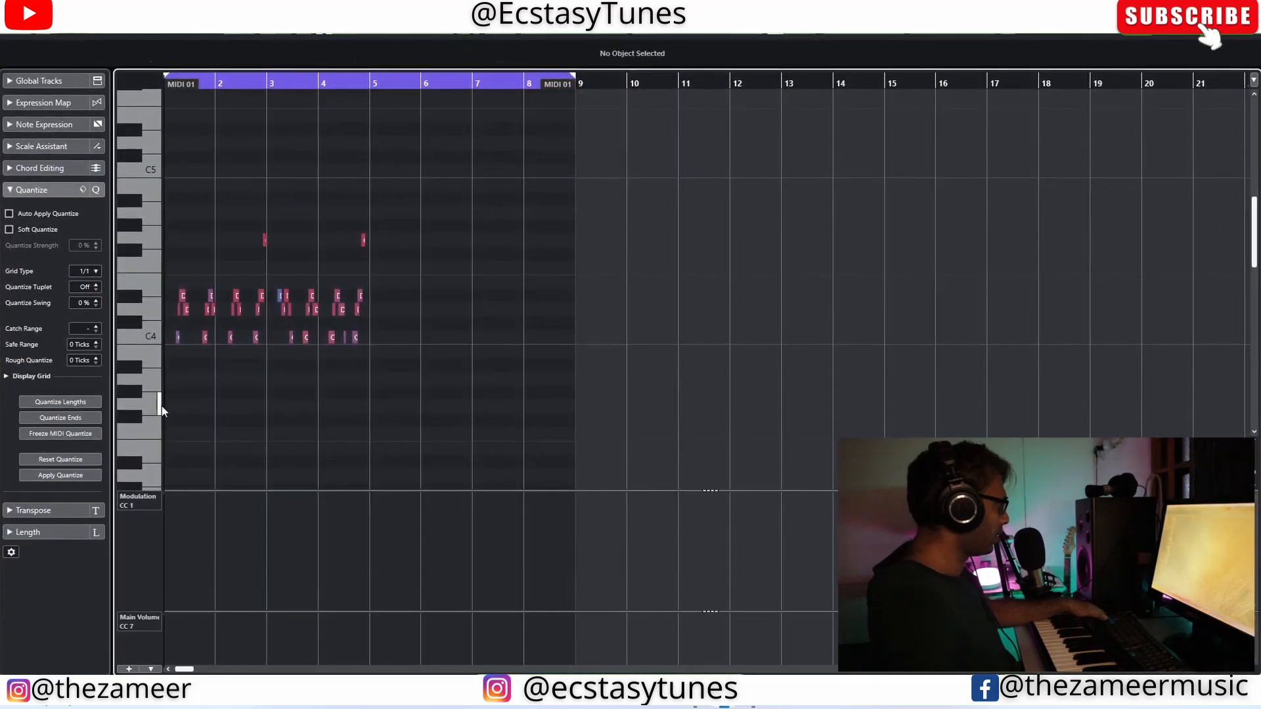
pyautogui.hotkey('ctrl', 'a')
pyautogui.hotkey('shift', 'Up')
pyautogui.press('space')
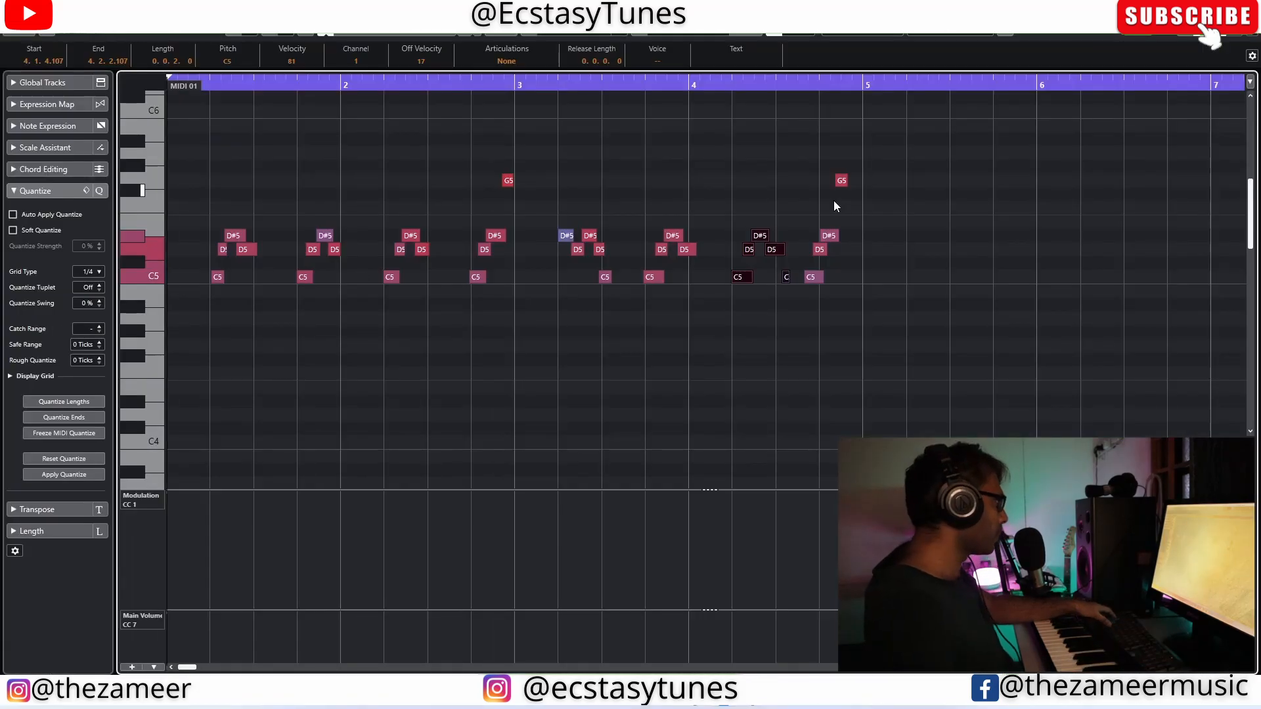
# Step: Move the flute melody's last four notes (C5, D5, D#5, G5) later so the group starts on beat 4.4
pyautogui.scroll(3, 868, 306)
pyautogui.moveTo(747, 153); pyautogui.dragTo(806, 293)
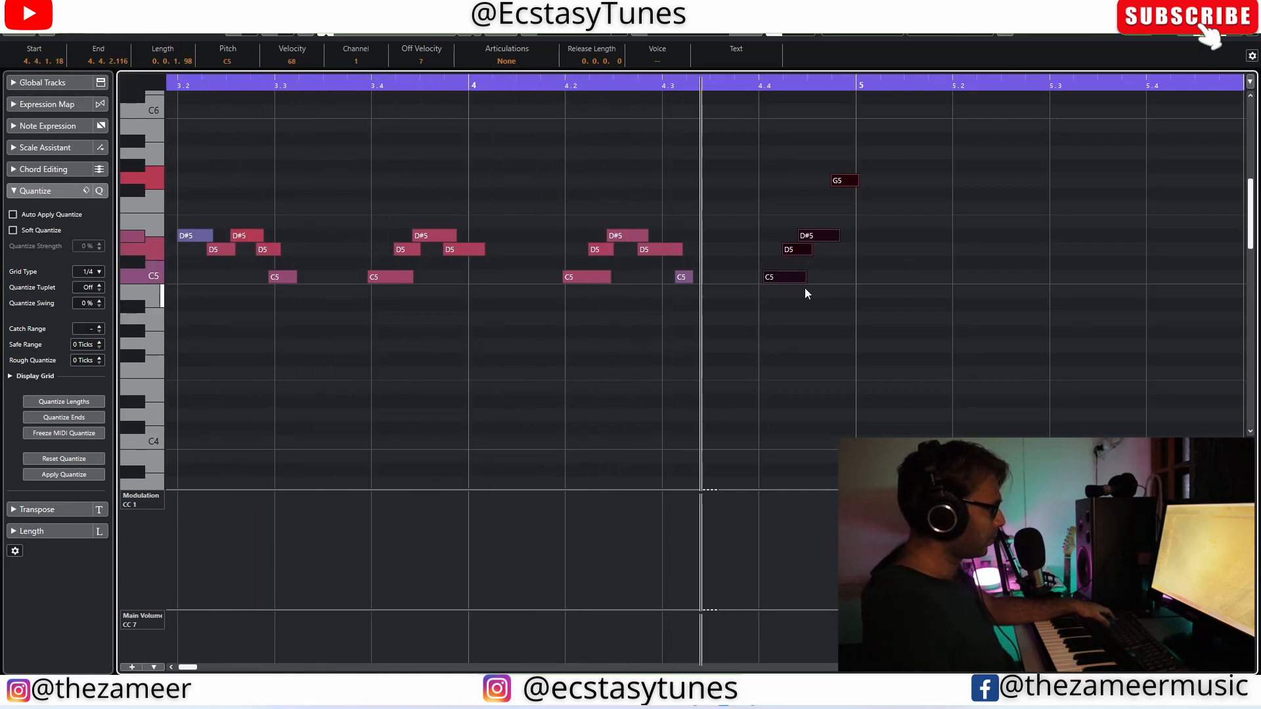
pyautogui.click(415, 322)
pyautogui.scroll(-3, 415, 322)
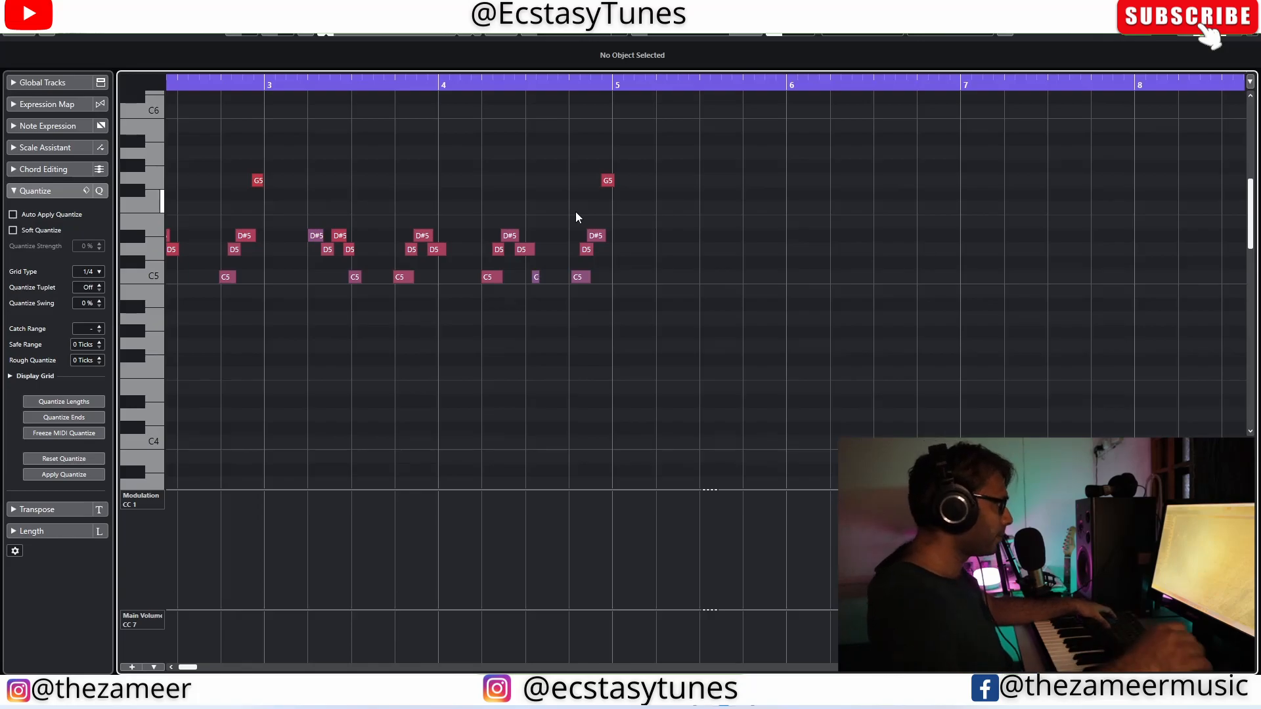
# Step: Audition the flute melody with the other tracks and examine the end of its clip around bar 5
pyautogui.scroll(1, 537, 280)
pyautogui.scroll(-1, 534, 285)
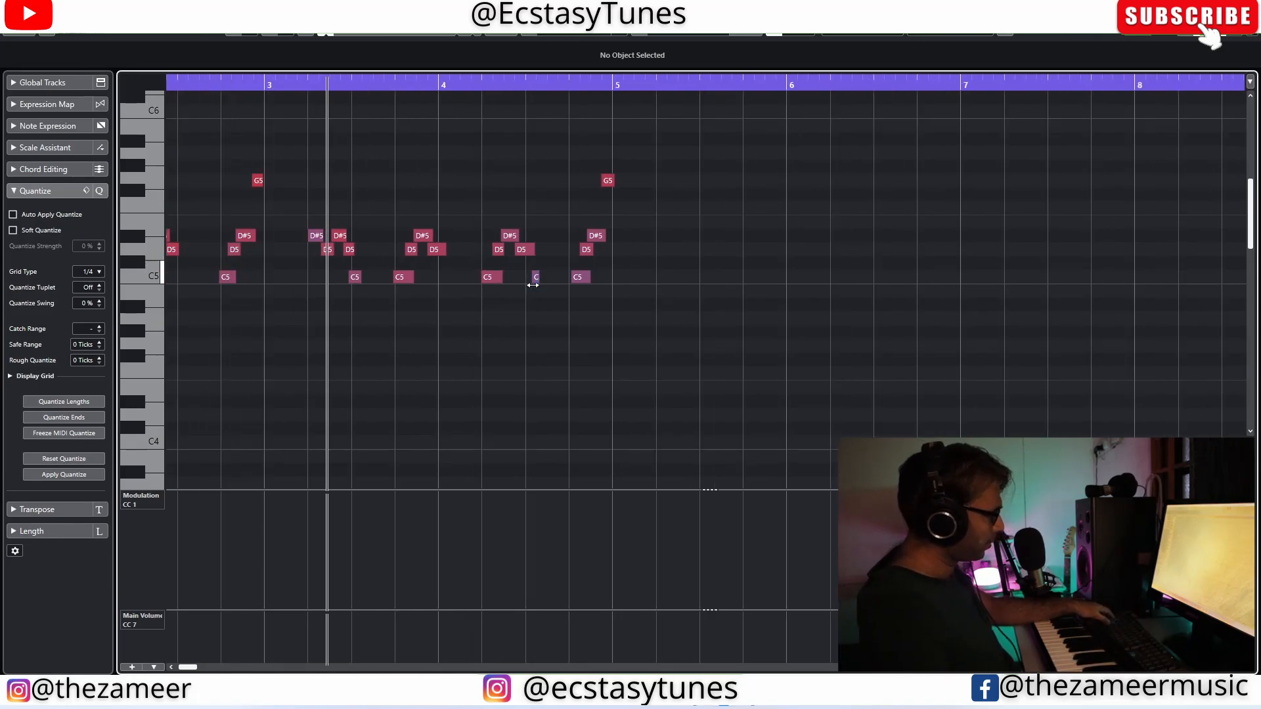
pyautogui.press('Return')
pyautogui.press('Return')
pyautogui.scroll(3, 478, 274)
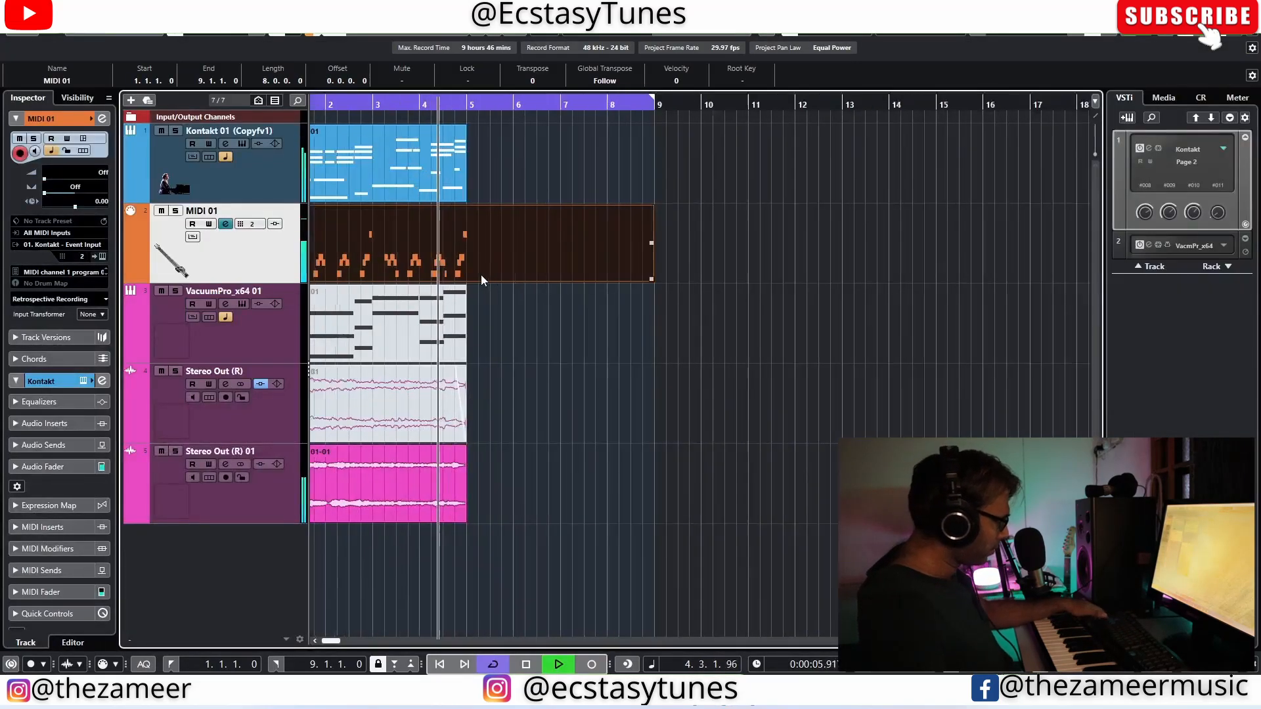
pyautogui.press('space')
pyautogui.scroll(3, 458, 272)
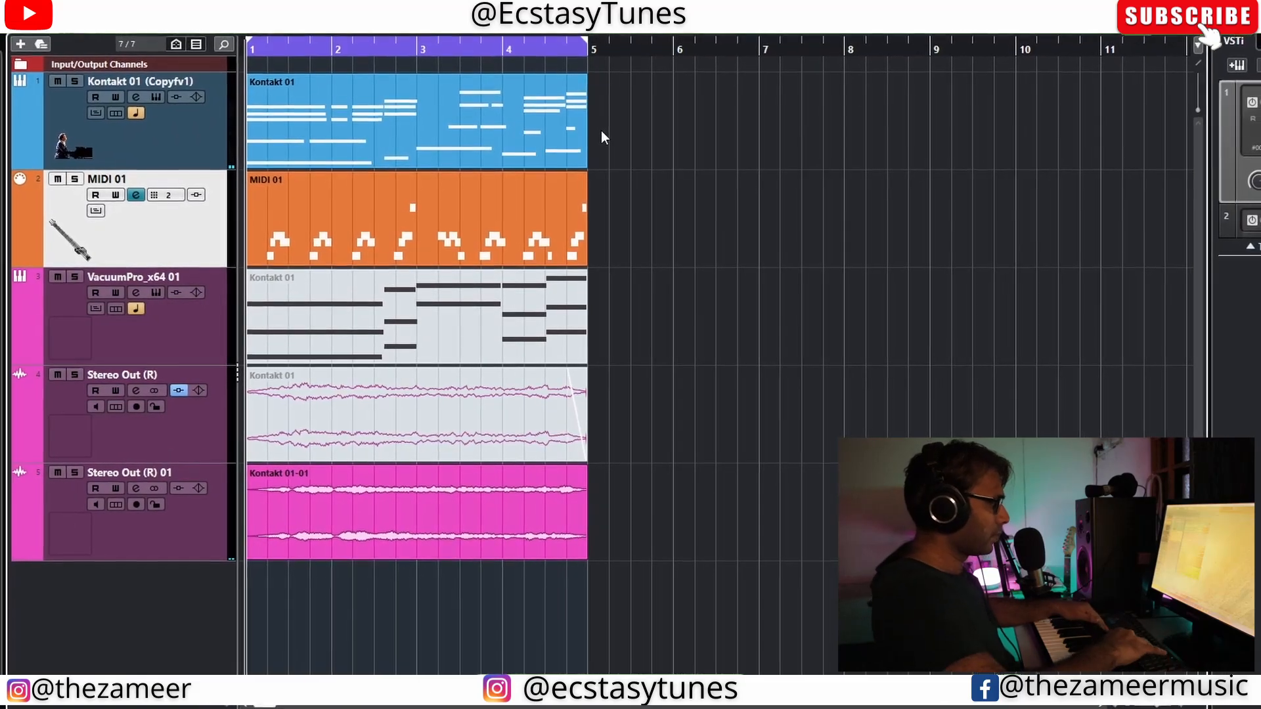
pyautogui.press('space')
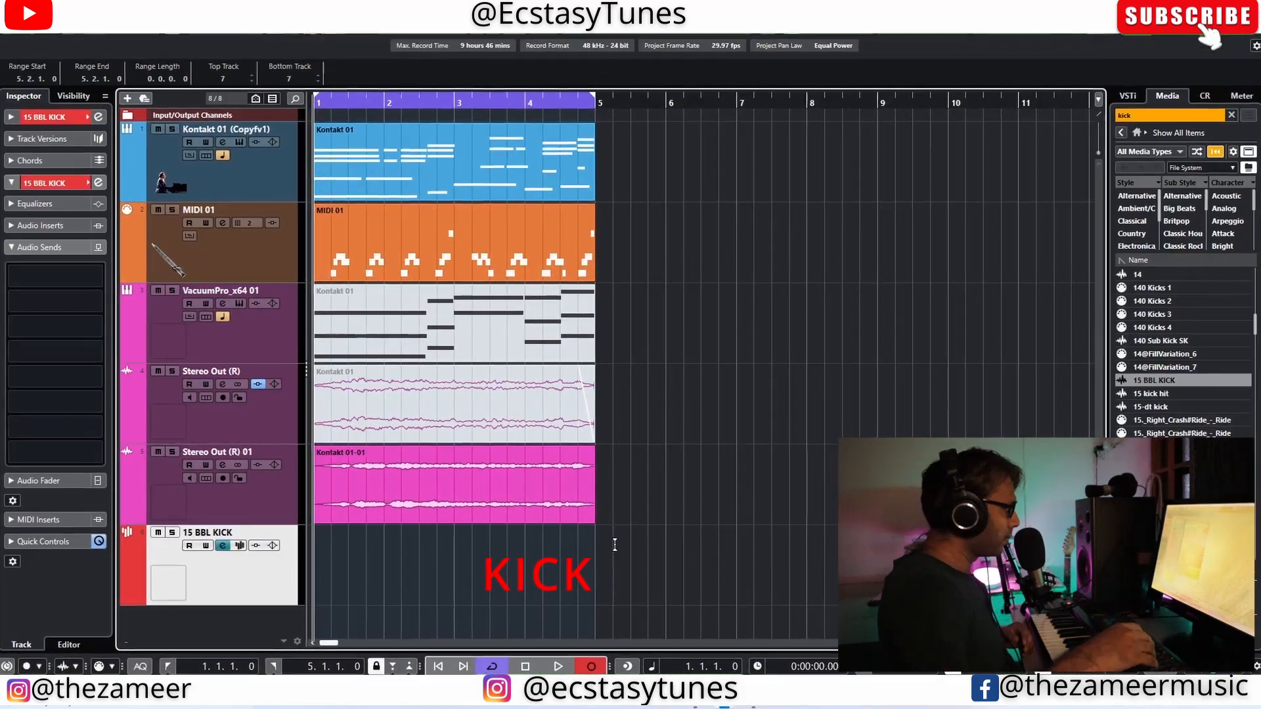
# Step: Record a kick pattern over bars 1 to 4 on the 15 BBL KICK sampler track
pyautogui.moveTo(613, 535); pyautogui.dragTo(614, 550)
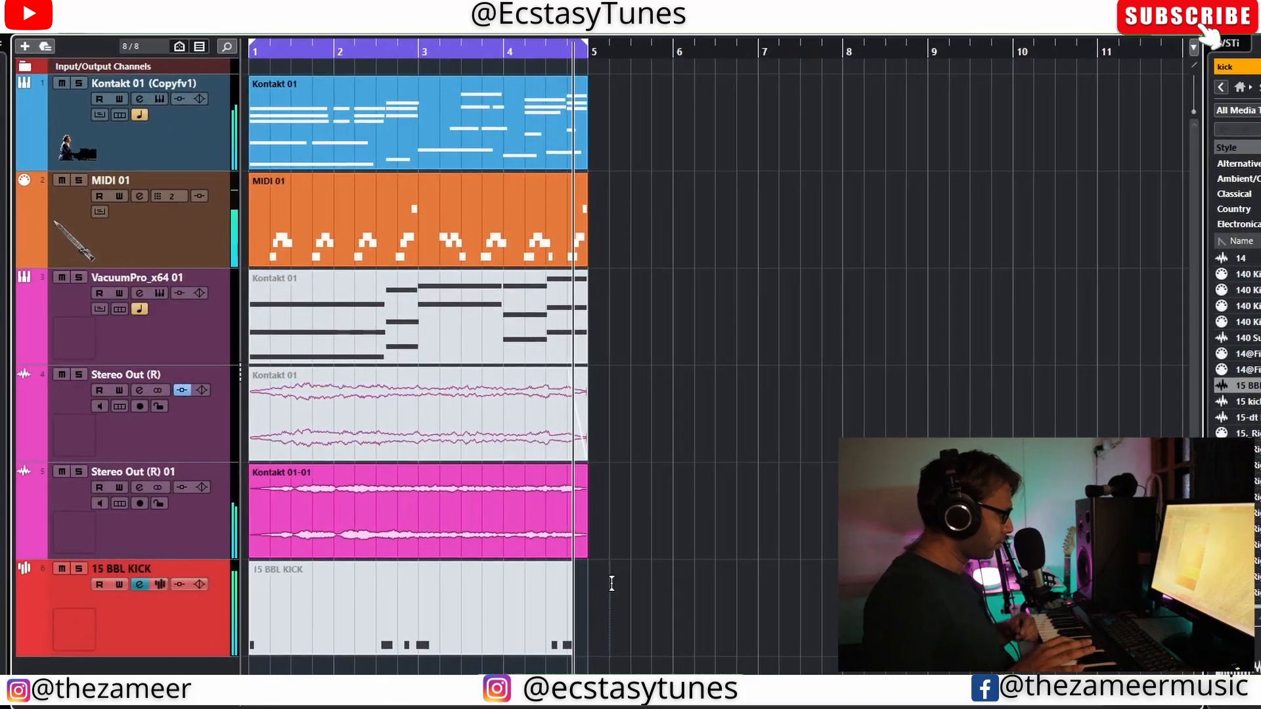
pyautogui.press('space')
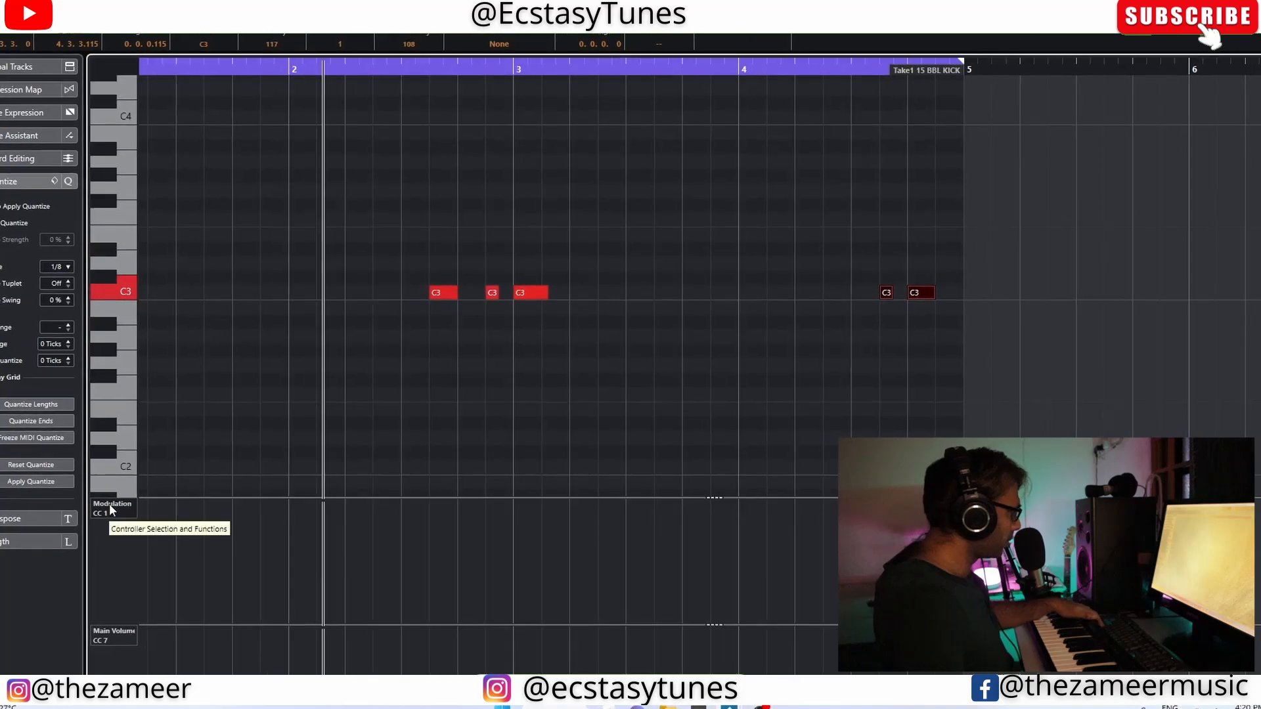
# Step: Display note velocity in the kick part's controller lane, review the hits during playback, and return to the arrangement
pyautogui.click(104, 506)
pyautogui.click(120, 191)
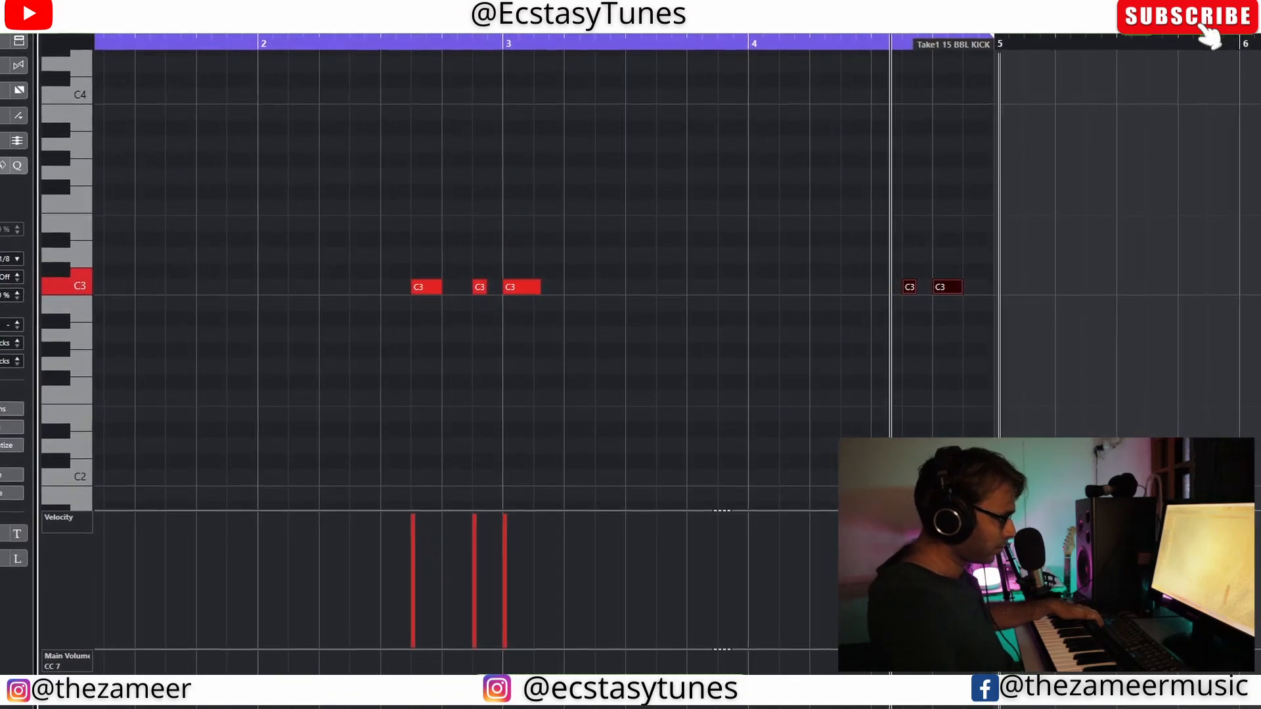
pyautogui.scroll(-5, 541, 455)
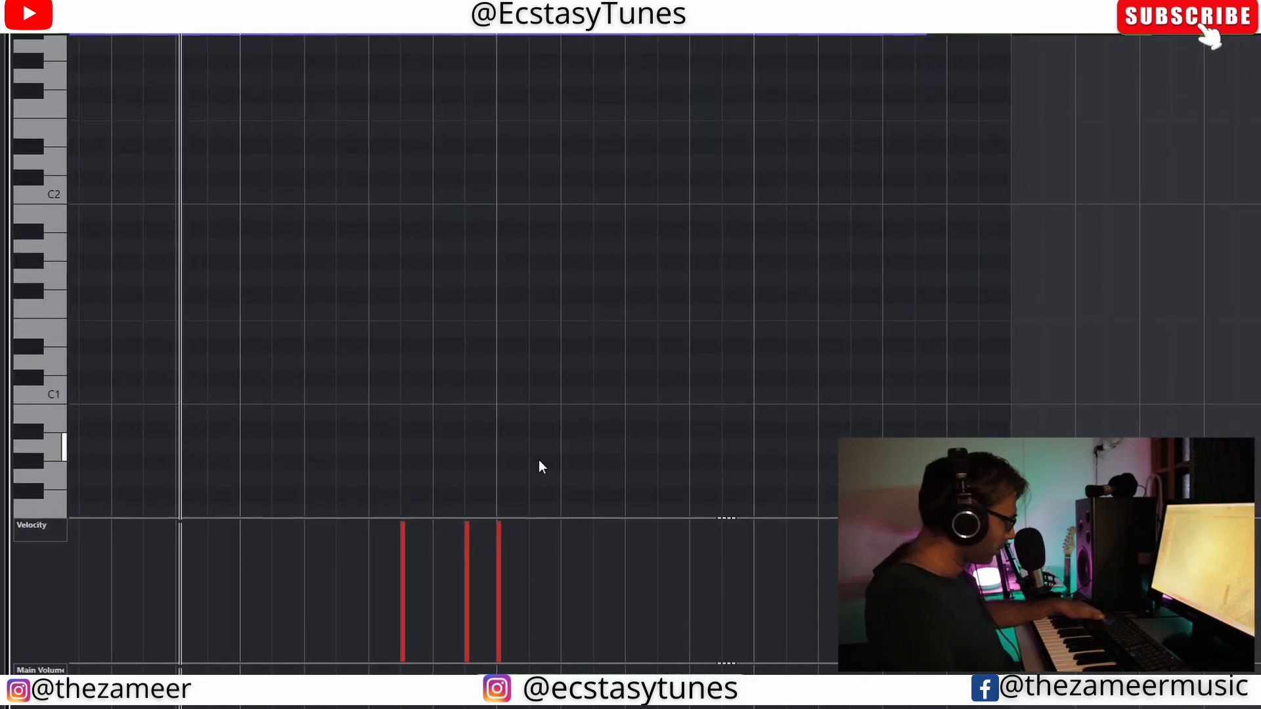
pyautogui.press('super')
pyautogui.press('super')
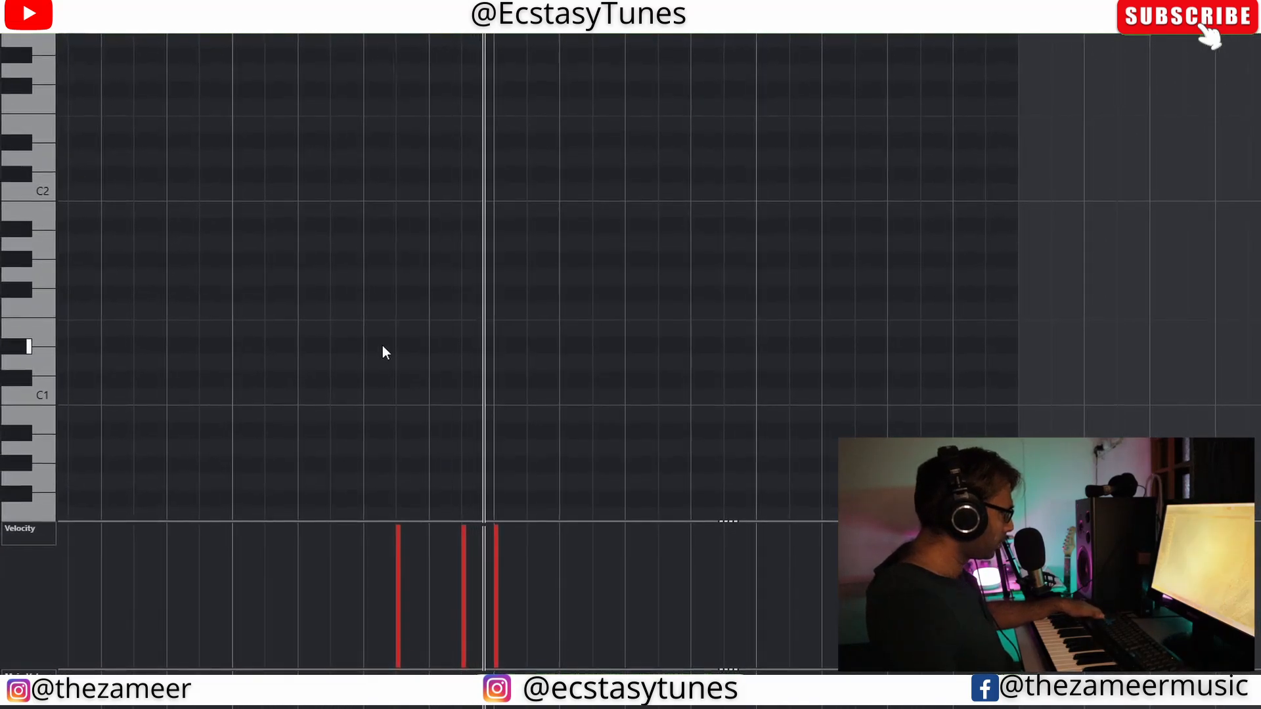
pyautogui.press('g')
pyautogui.press('g')
pyautogui.press('g')
pyautogui.press('g')
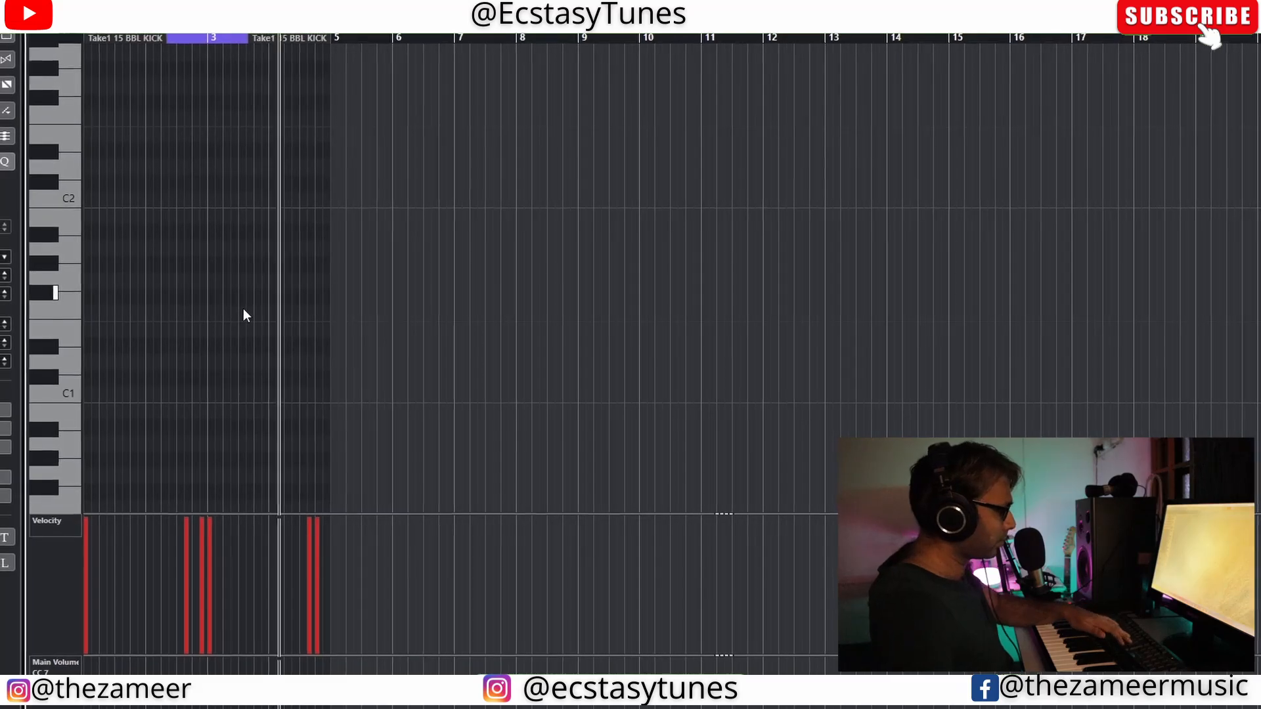
pyautogui.press('Return')
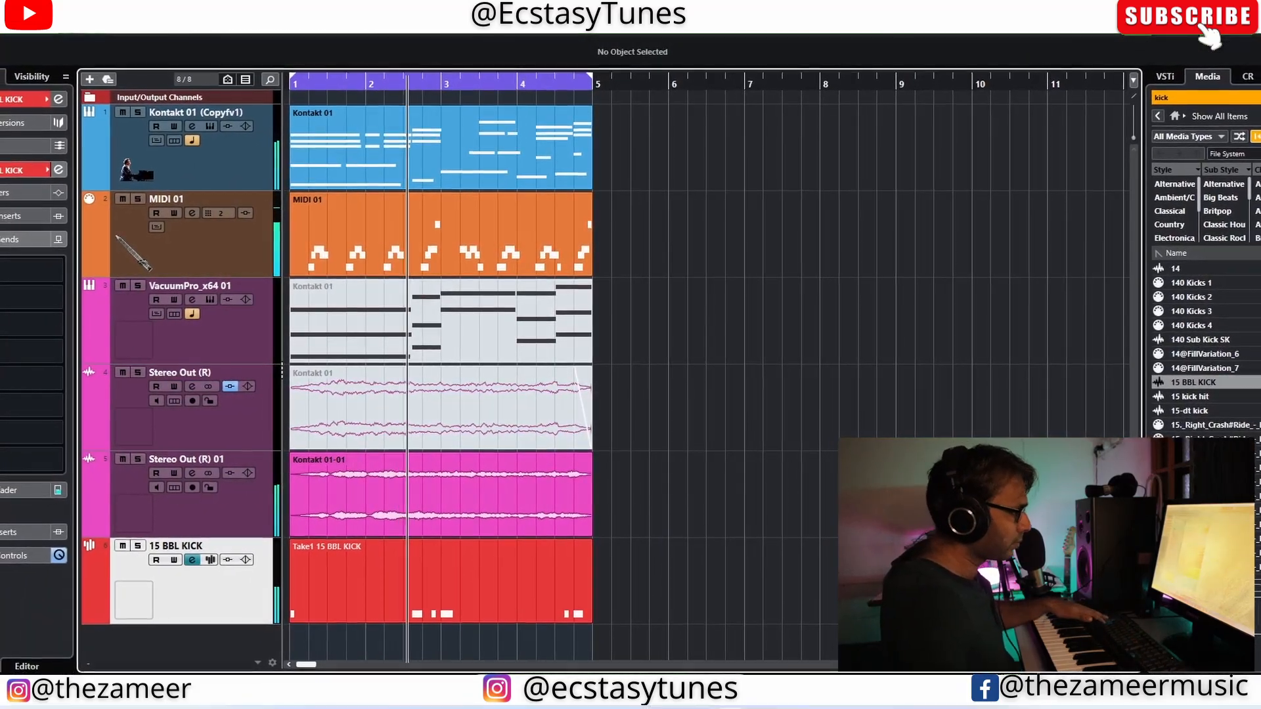
# Step: Find the 05 rim shot hit sample in the media library, load it on a new sampler track, and record a rim pattern
pyautogui.scroll(-5, 1205, 387)
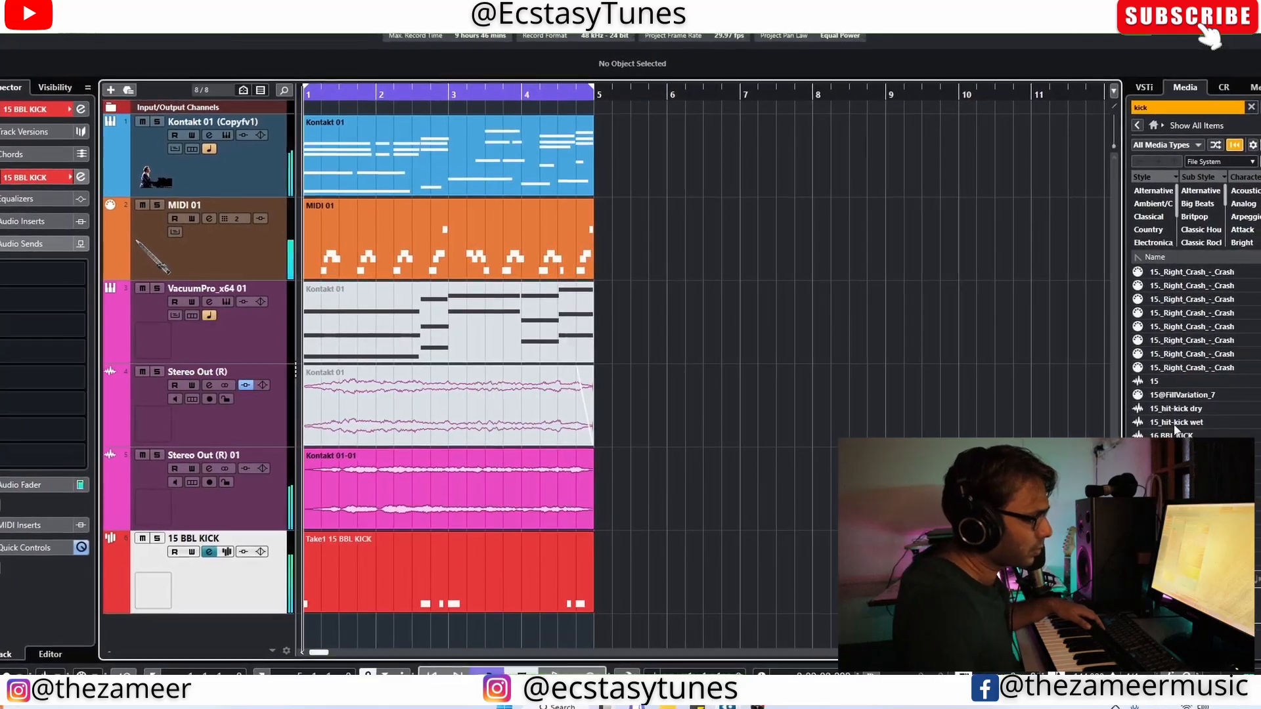
pyautogui.press('space')
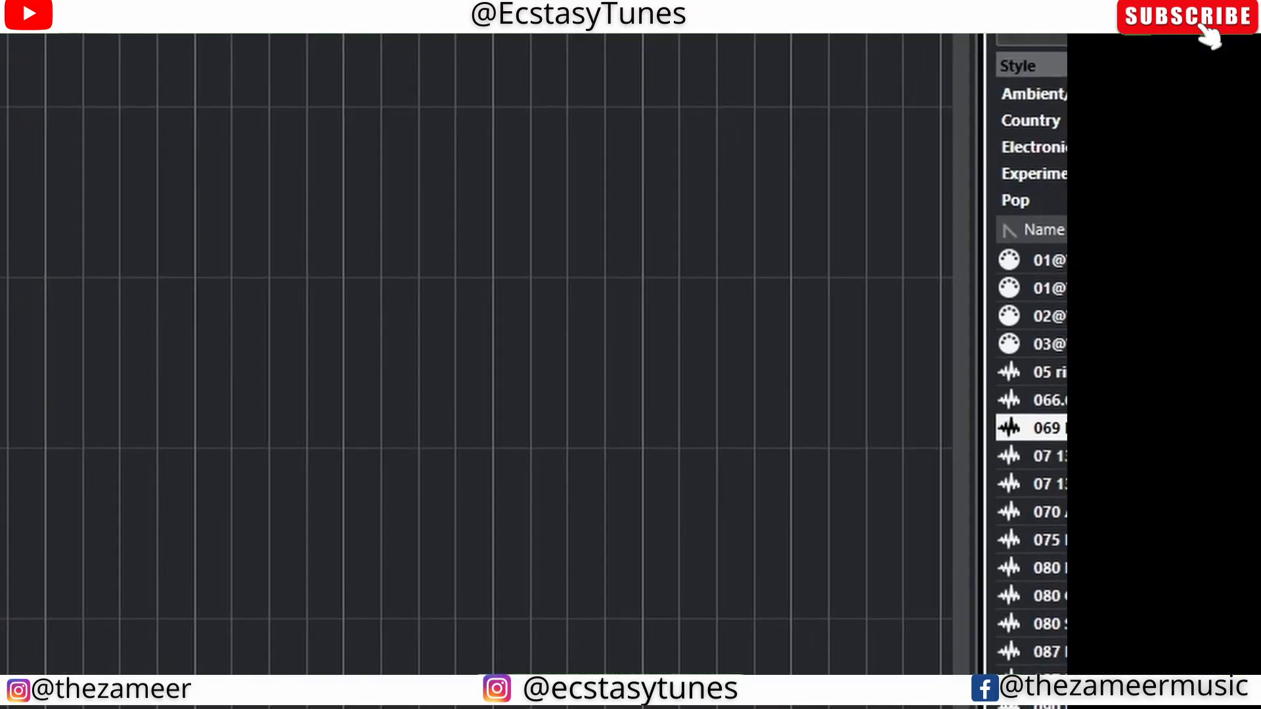
pyautogui.press('Down')
pyautogui.press('Up')
pyautogui.press('Up')
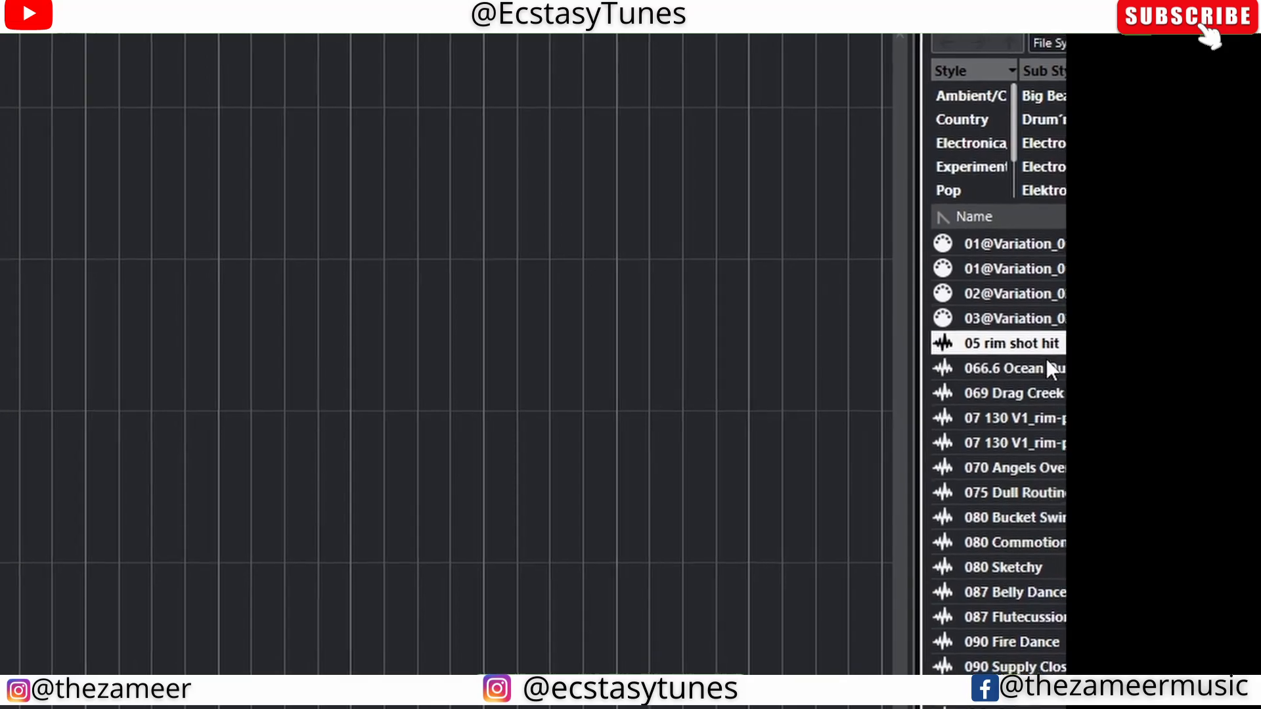
pyautogui.moveTo(961, 322); pyautogui.dragTo(345, 278)
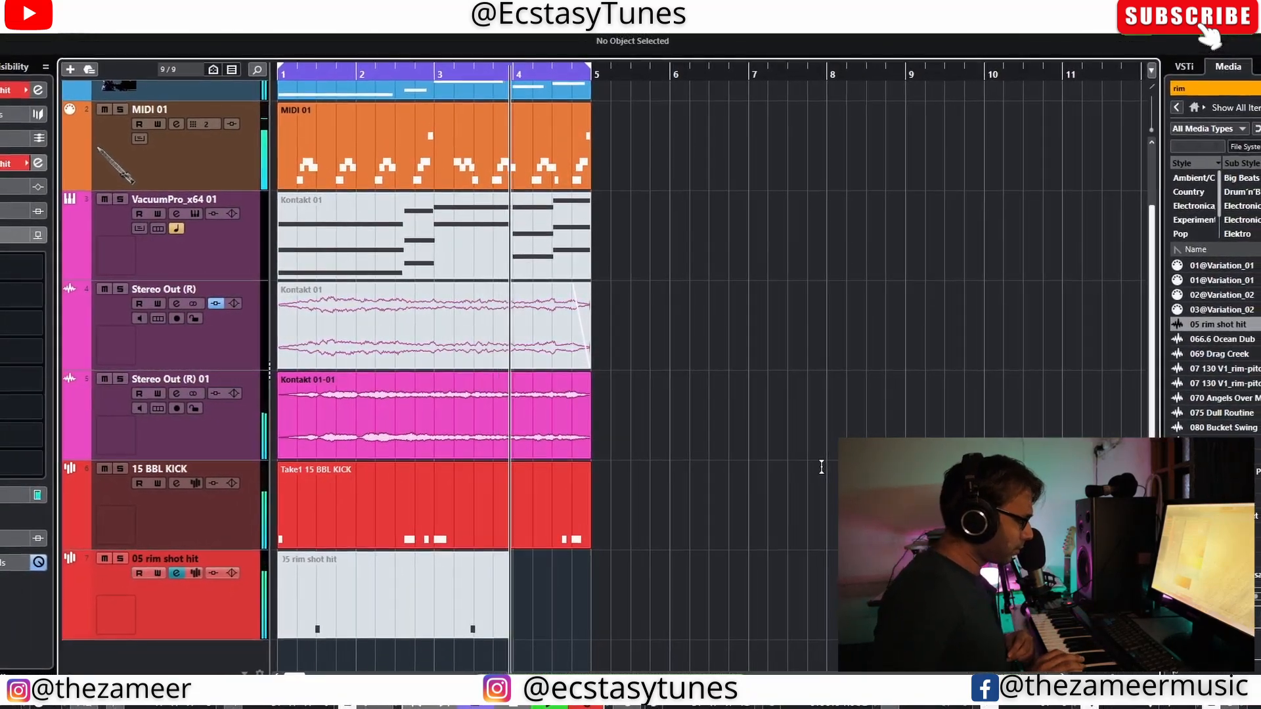
pyautogui.press('space')
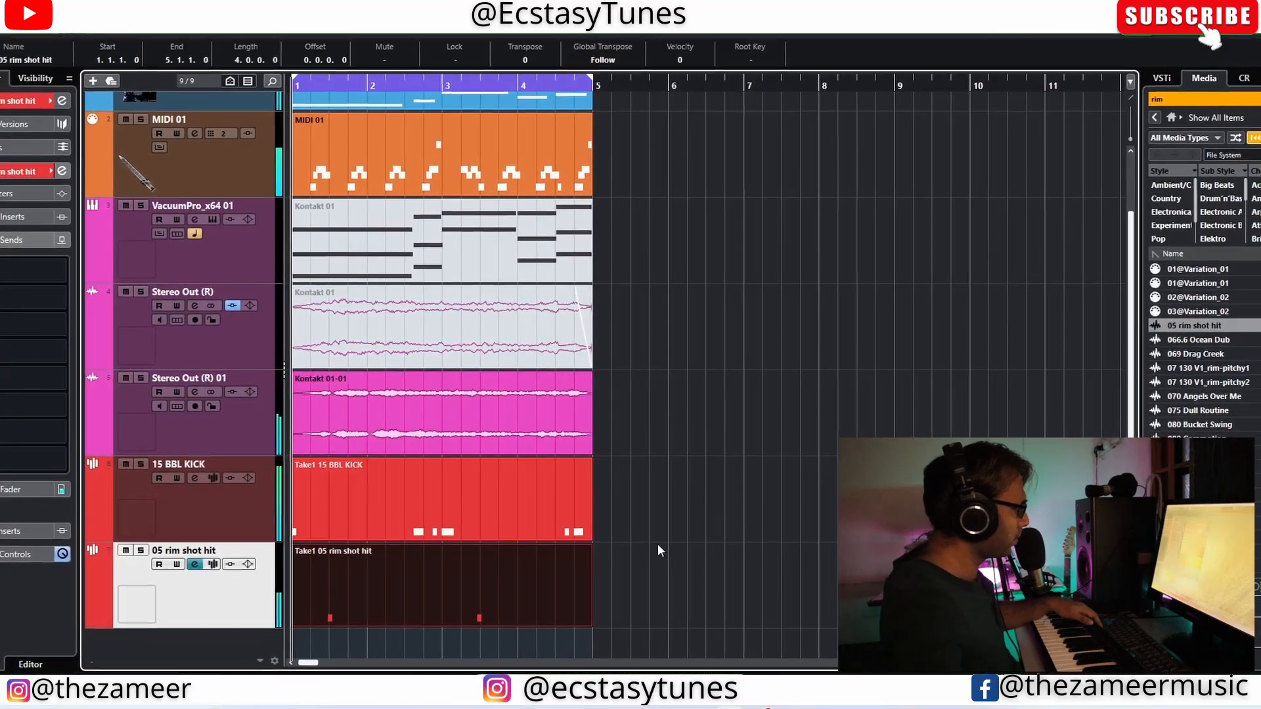
# Step: Audition the rim shot part while examining its notes and the sampler settings of its track
pyautogui.doubleClick(408, 605)
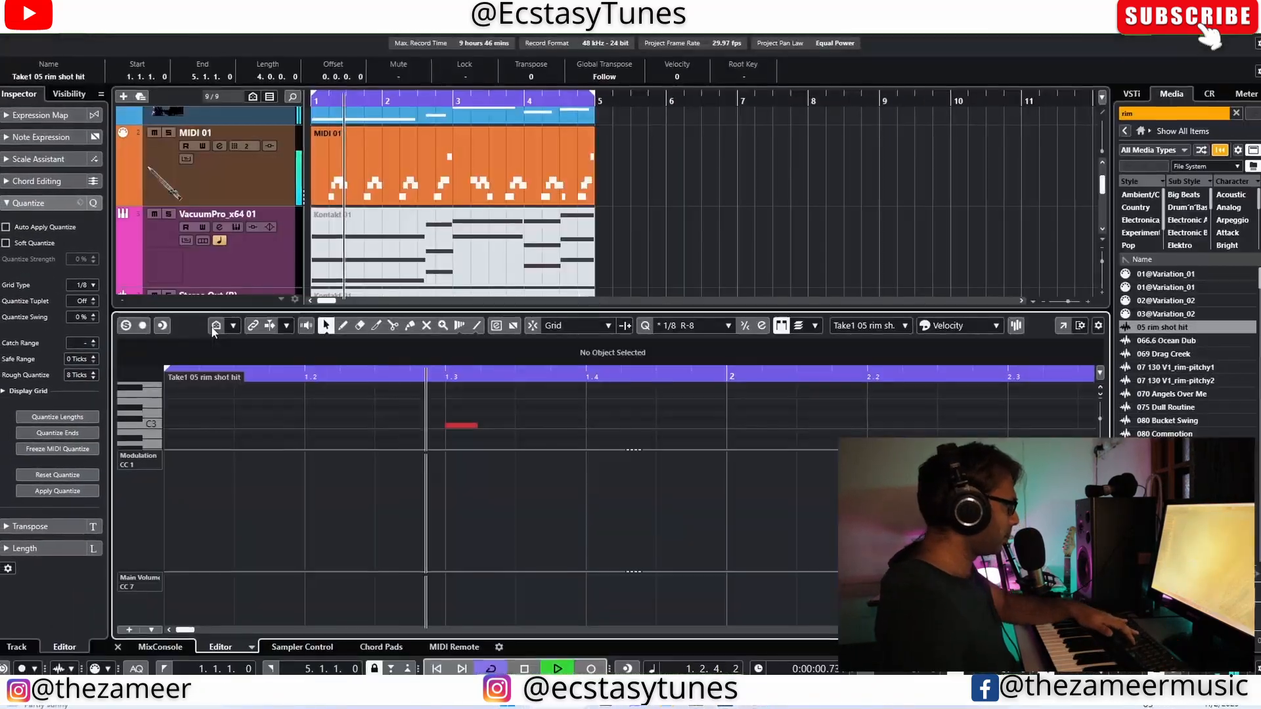
pyautogui.press('Return')
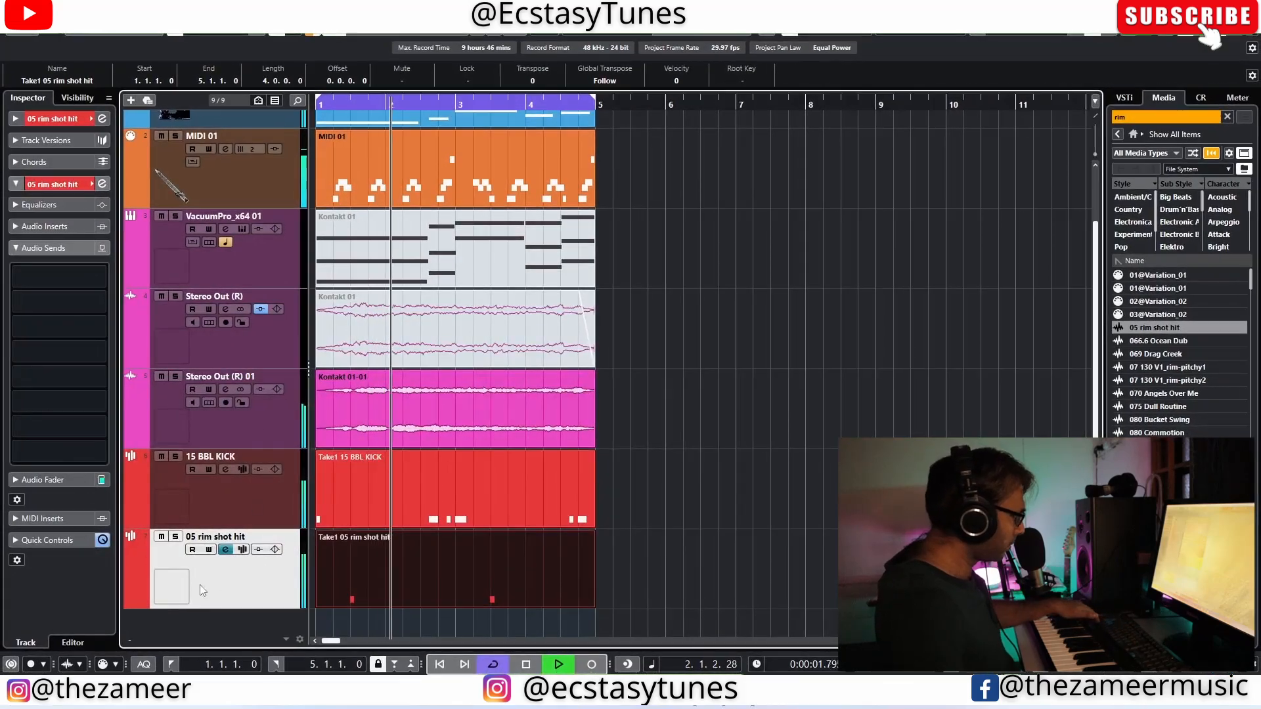
pyautogui.click(242, 550)
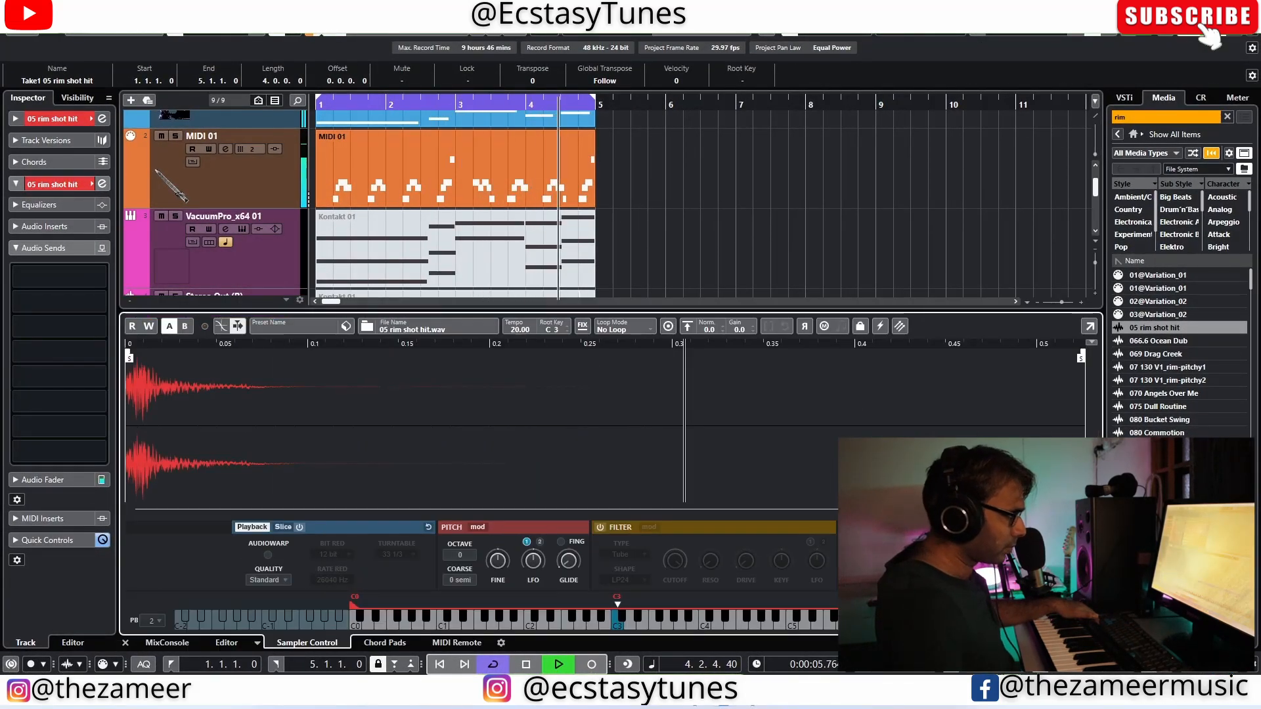
pyautogui.click(1217, 28)
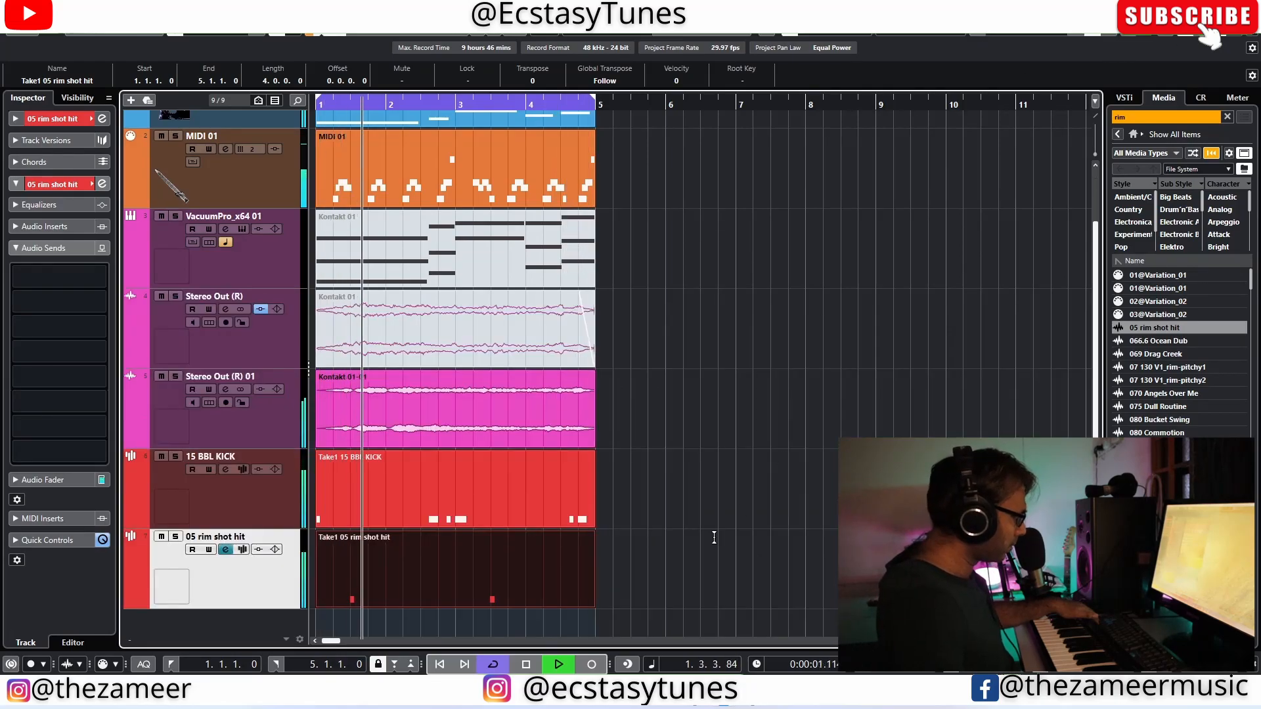
pyautogui.click(710, 534)
pyautogui.press('g')
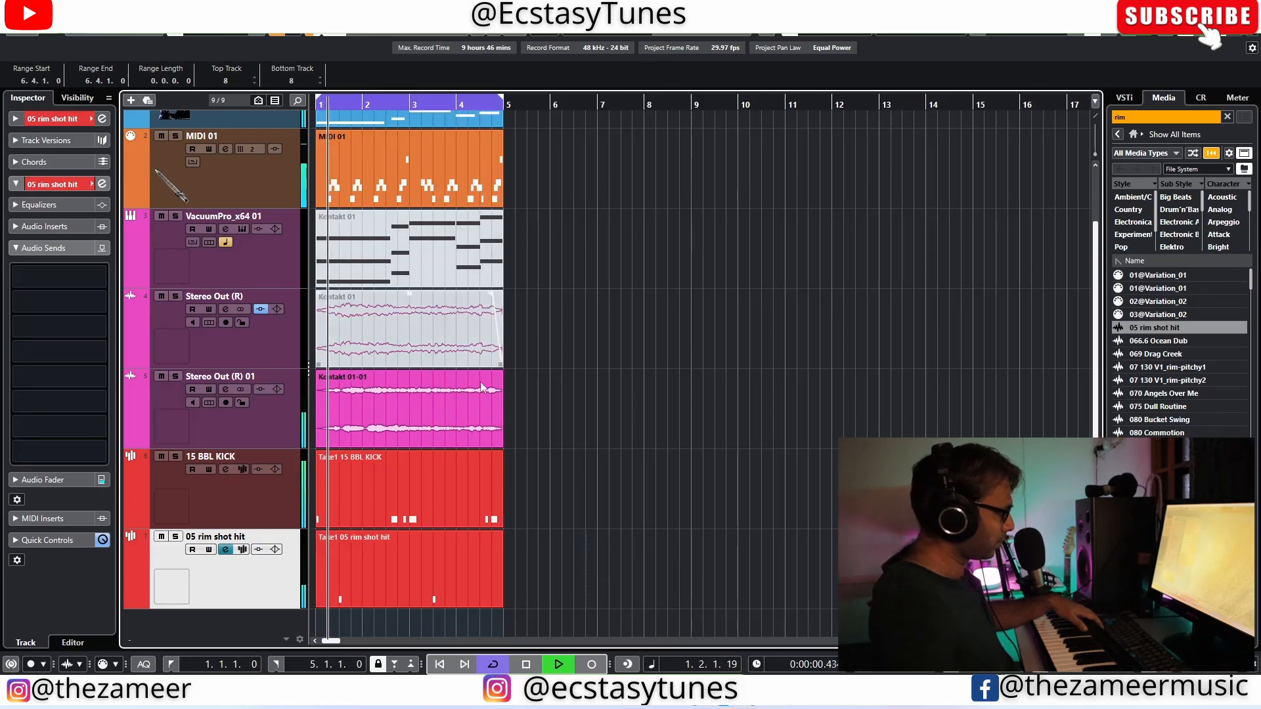
# Step: Preview loops in the rim search results and add 075 Dull Routine on a new audio track starting at bar 1
pyautogui.click(1166, 355)
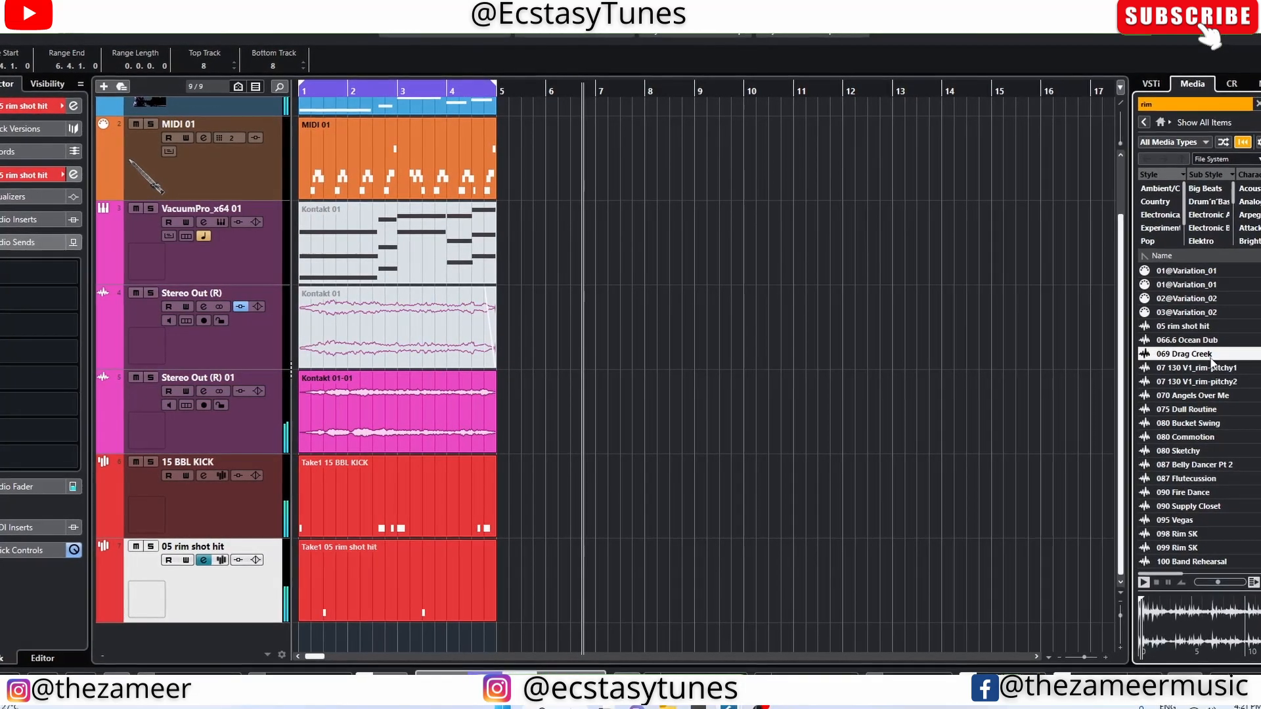
pyautogui.click(1179, 328)
pyautogui.click(1179, 341)
pyautogui.click(1191, 382)
pyautogui.scroll(-3, 1228, 423)
pyautogui.scroll(2, 1228, 424)
pyautogui.click(1198, 354)
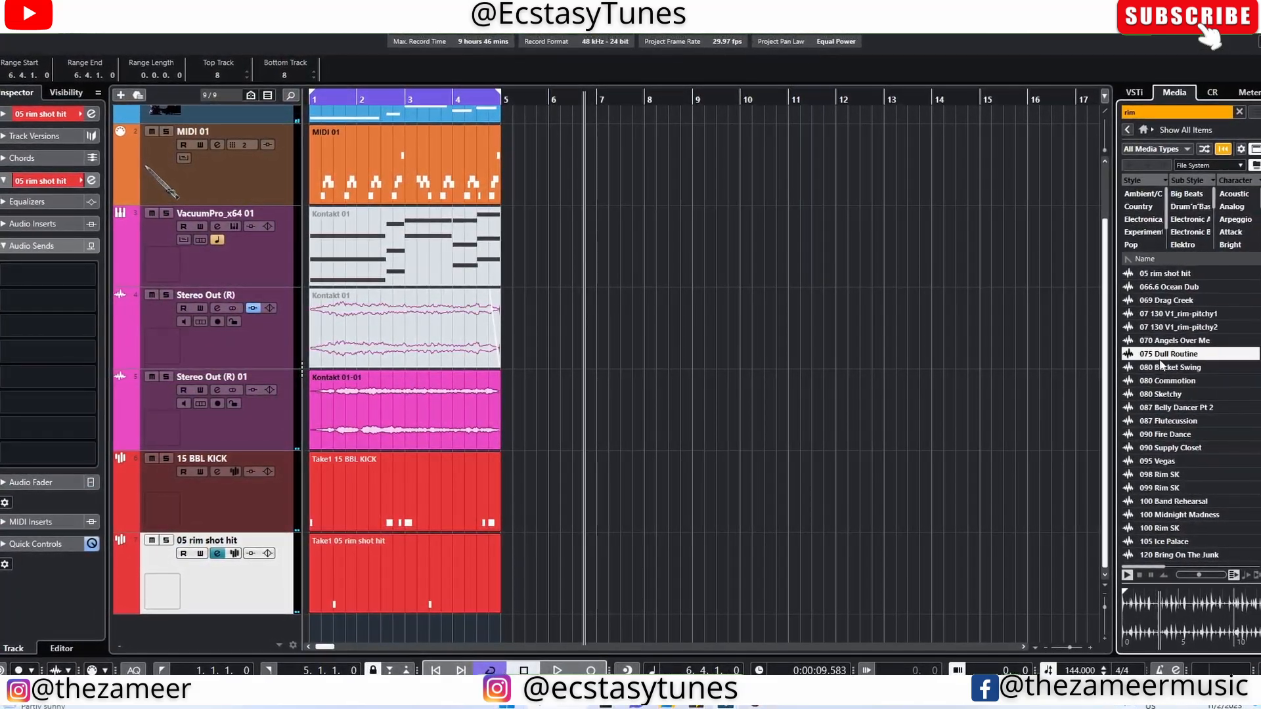
pyautogui.moveTo(1160, 357); pyautogui.dragTo(315, 624)
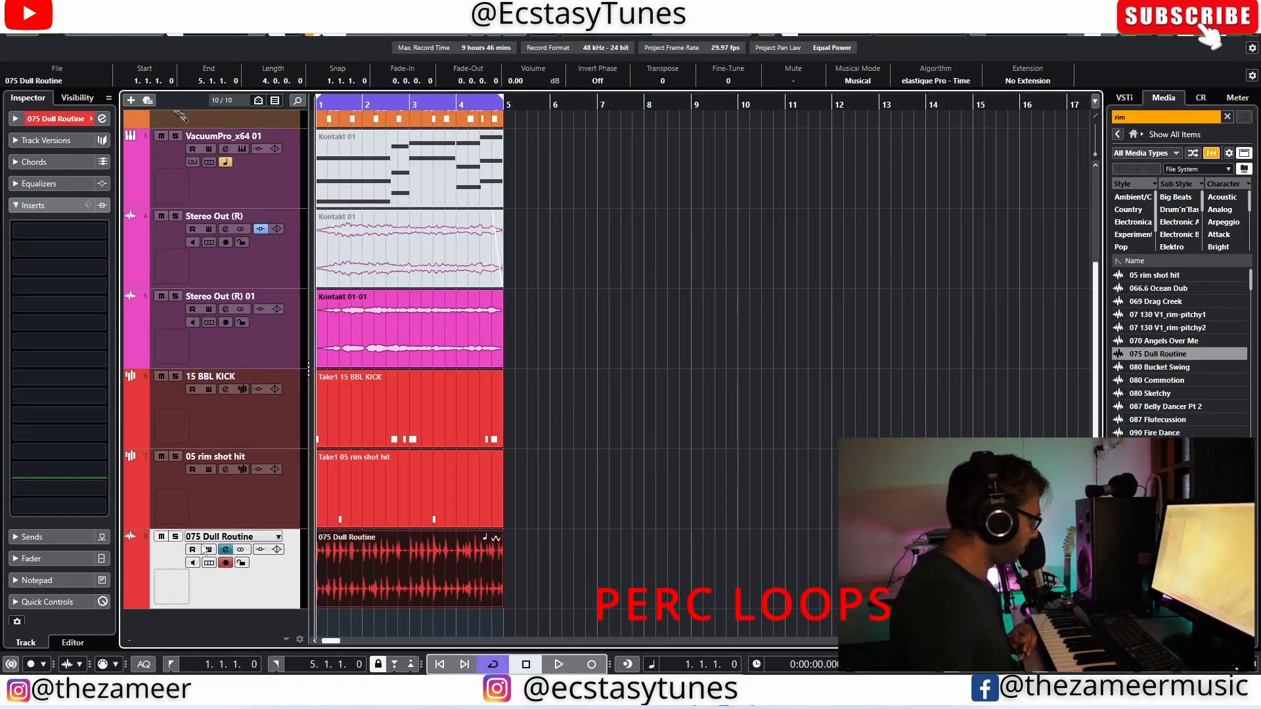
# Step: Apply a low-cut filter at about 1732 Hz to the 075 Dull Routine channel and audition the loop in the mix
pyautogui.click(226, 550)
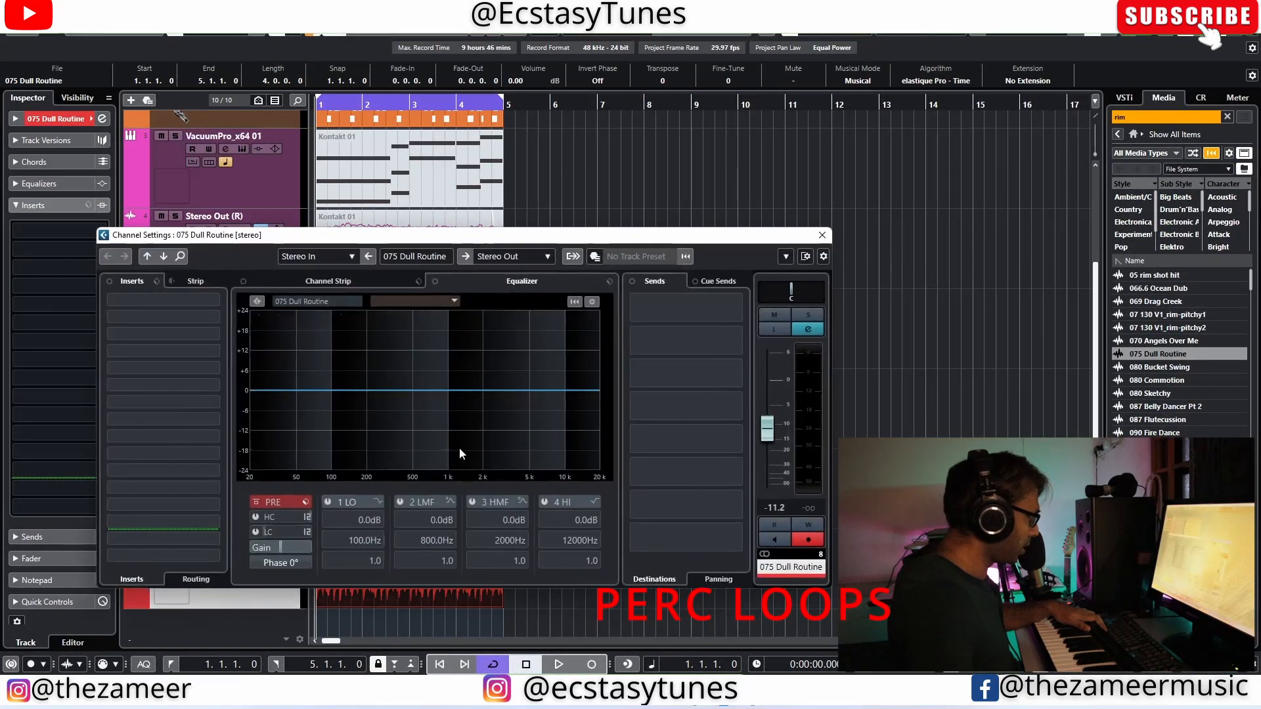
pyautogui.moveTo(259, 534); pyautogui.dragTo(317, 534)
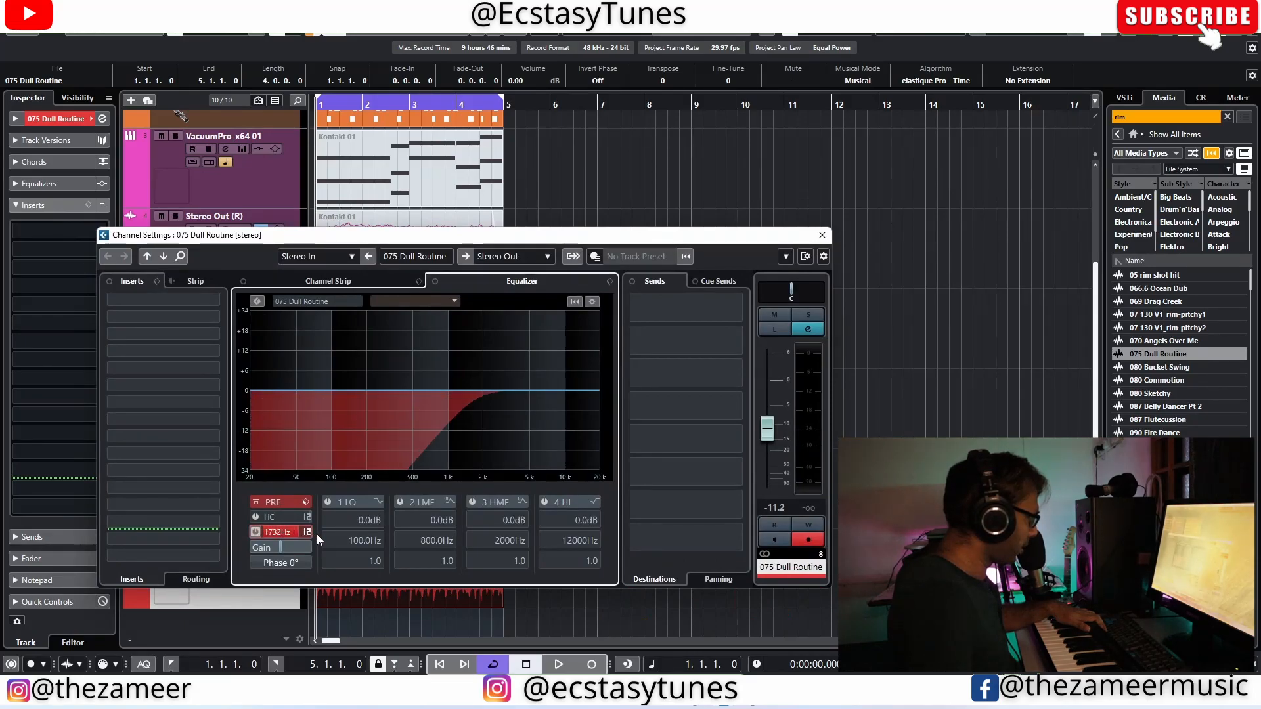
pyautogui.press('space')
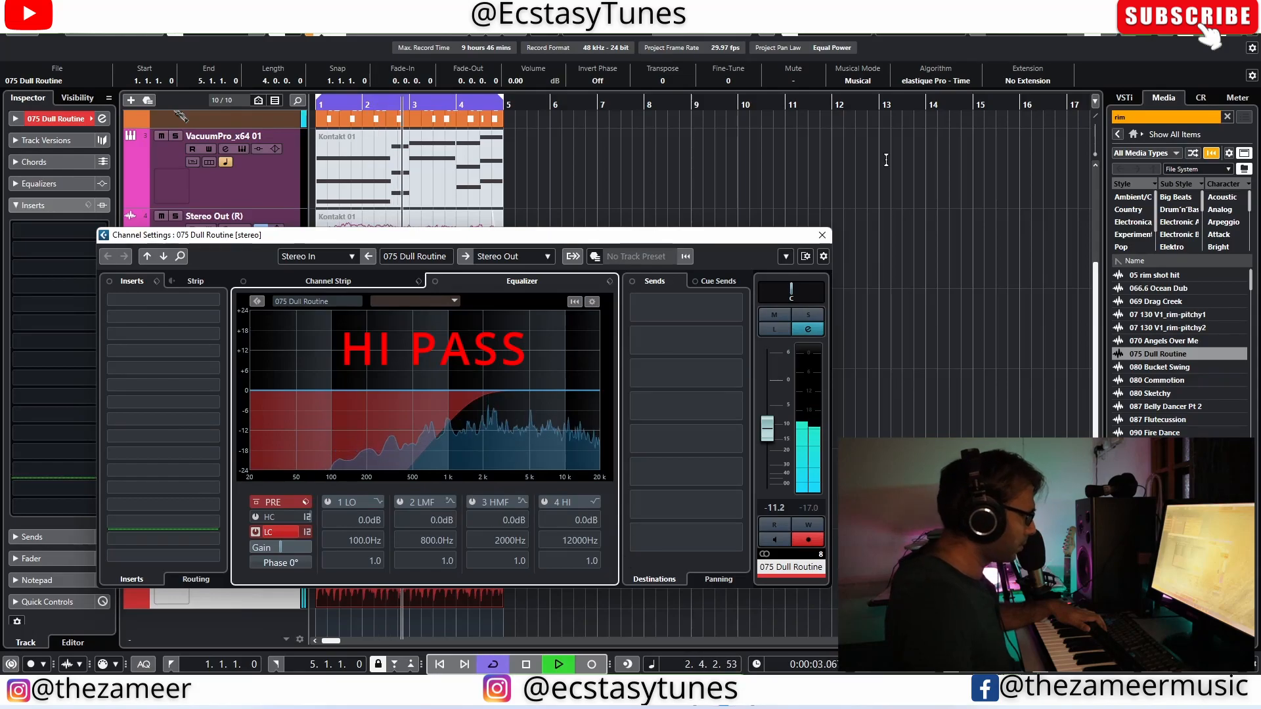
pyautogui.click(822, 236)
pyautogui.click(524, 569)
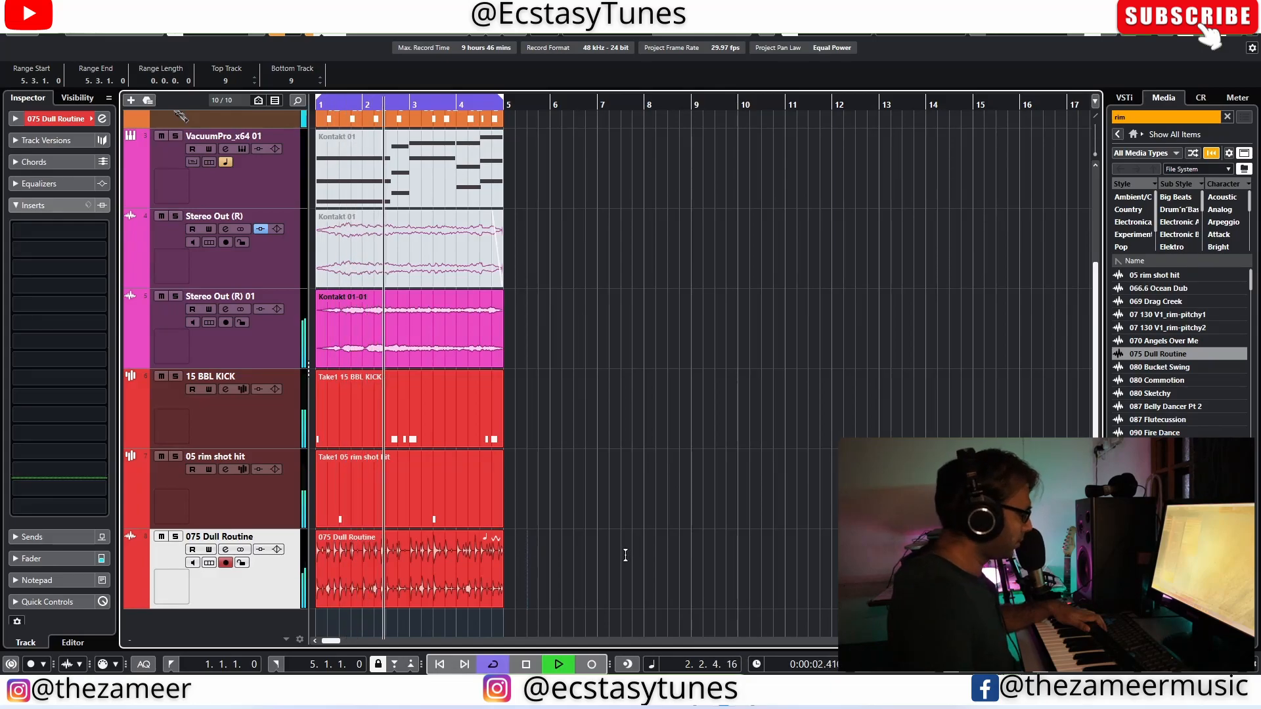
# Step: Add the 080 Sketchy loop from the media library on a new audio track starting at bar 1
pyautogui.click(443, 589)
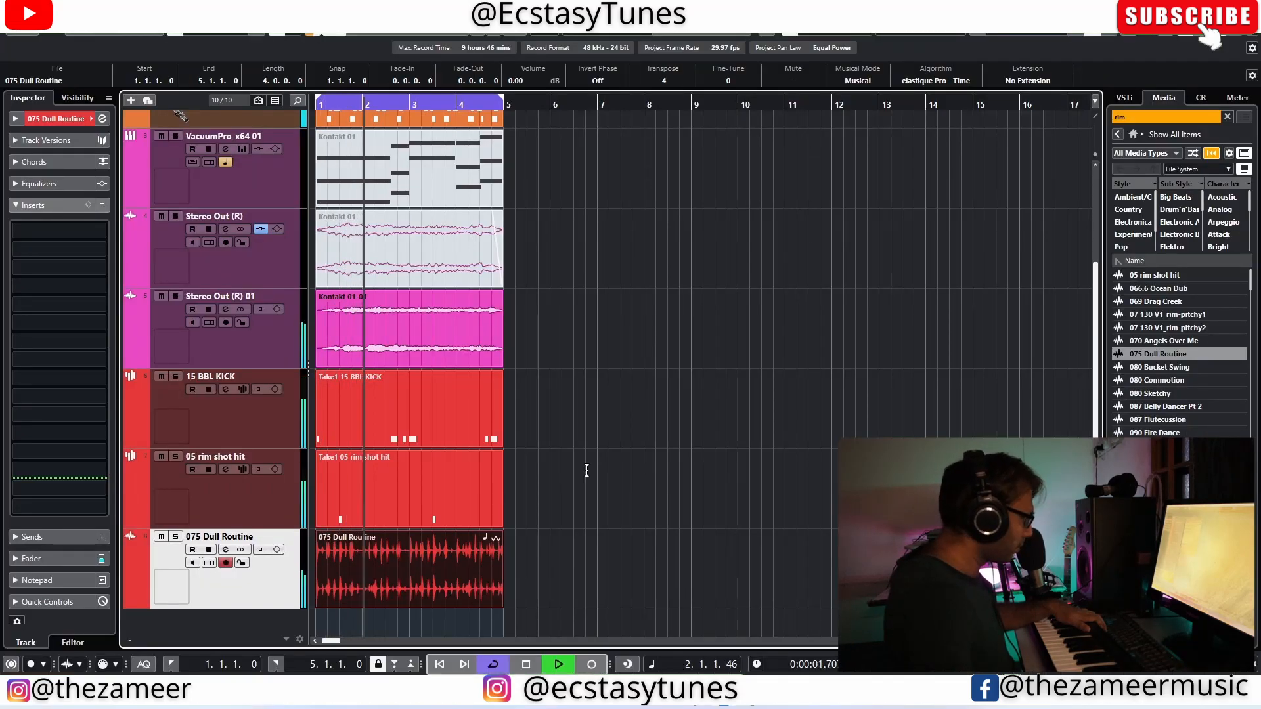
pyautogui.click(612, 567)
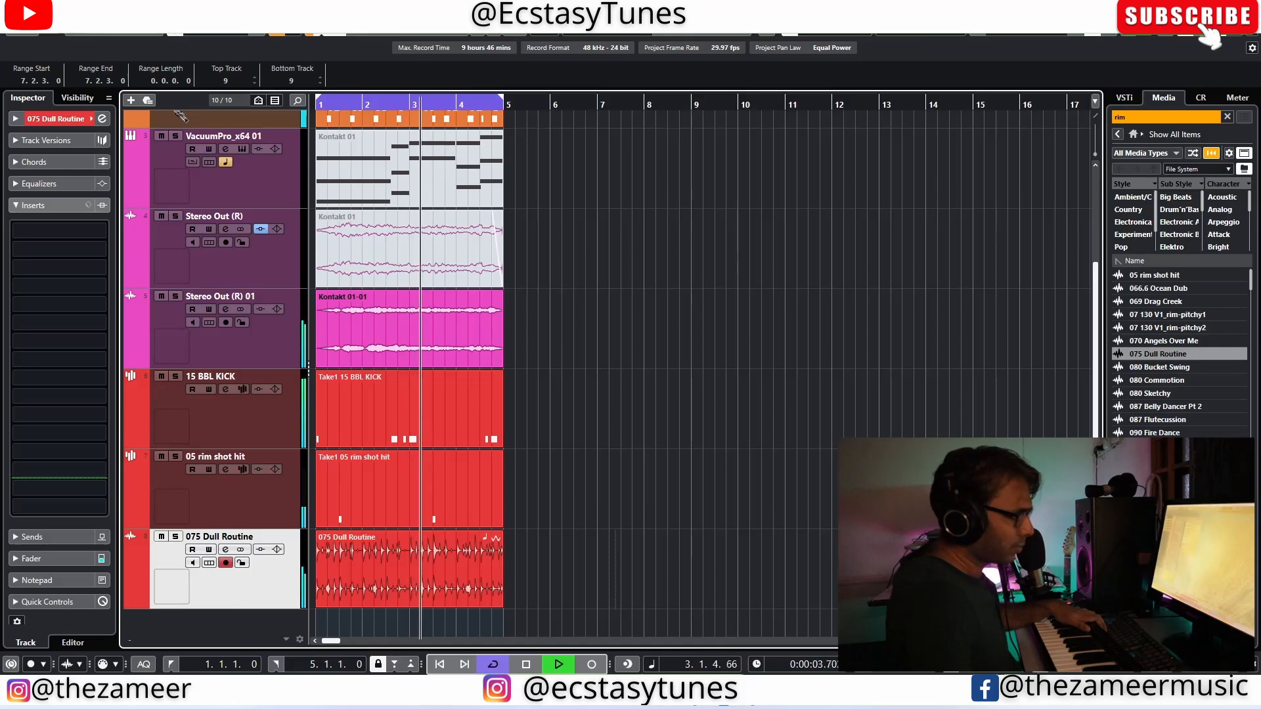
pyautogui.click(1161, 394)
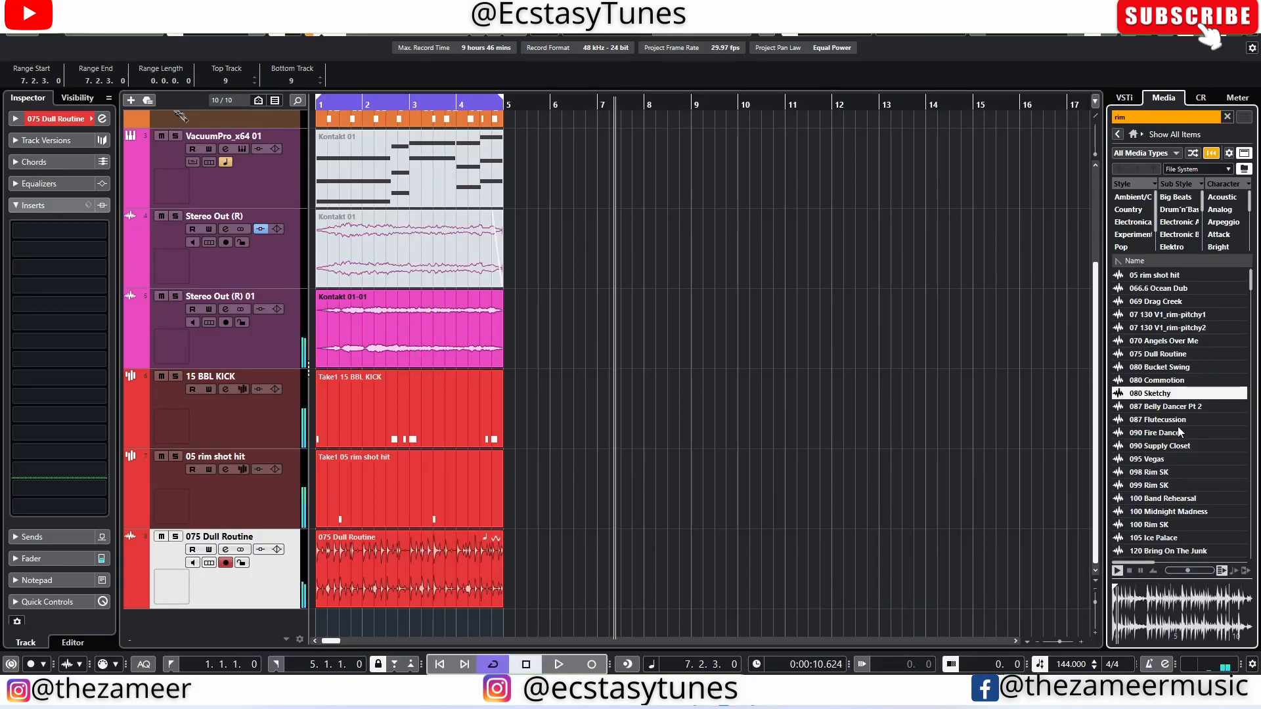
pyautogui.moveTo(1161, 392); pyautogui.dragTo(337, 619)
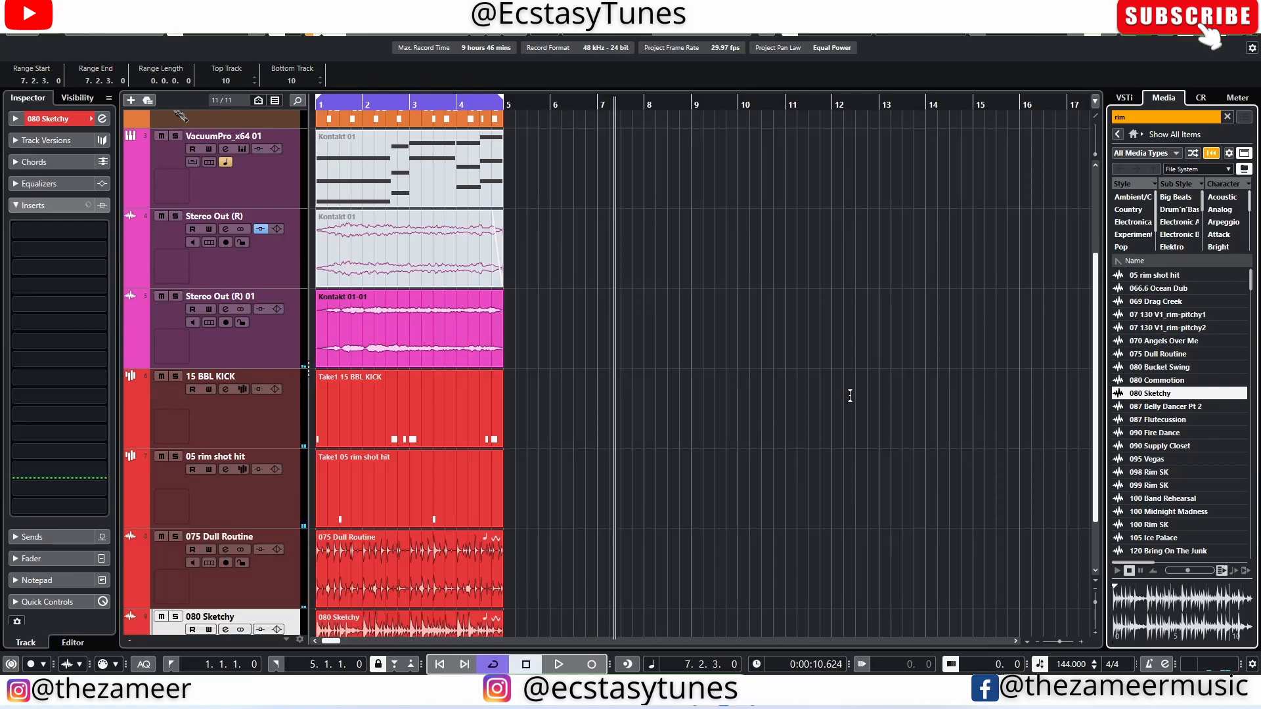
# Step: Apply a low-cut filter to the 080 Sketchy channel and audition the loop in the mix
pyautogui.click(227, 550)
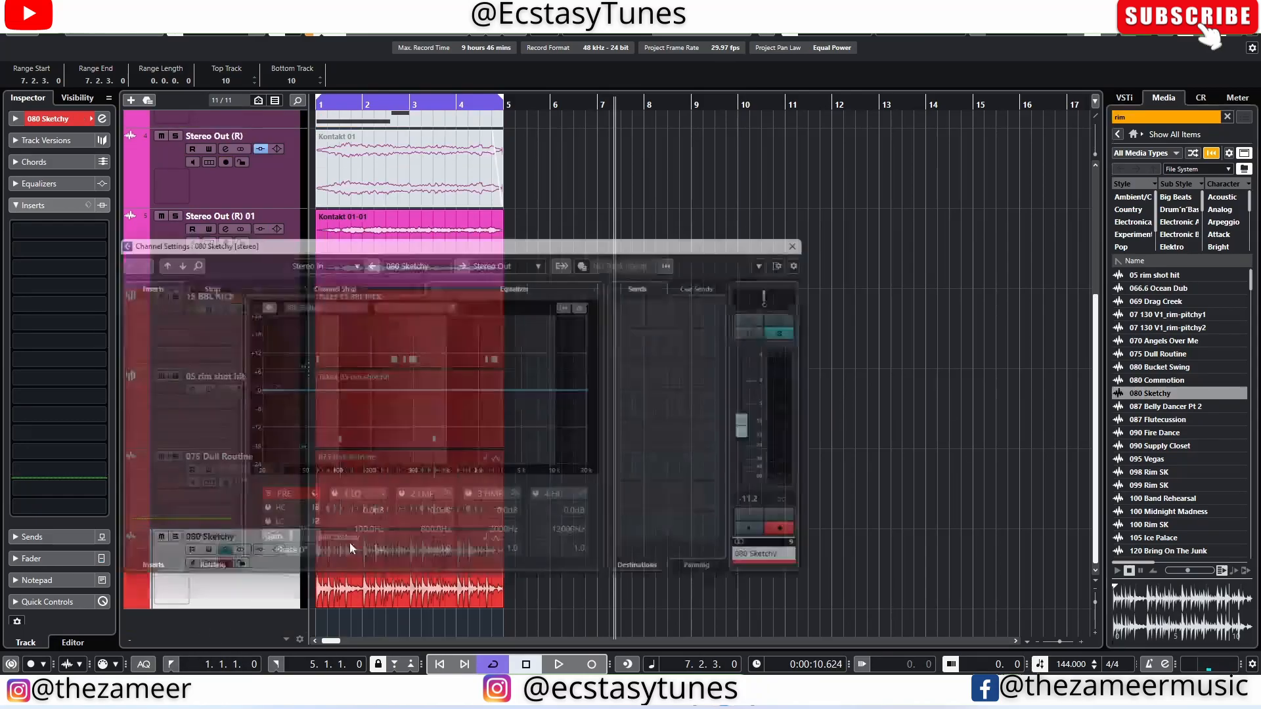
pyautogui.click(255, 532)
pyautogui.moveTo(259, 541); pyautogui.dragTo(309, 536)
pyautogui.click(825, 222)
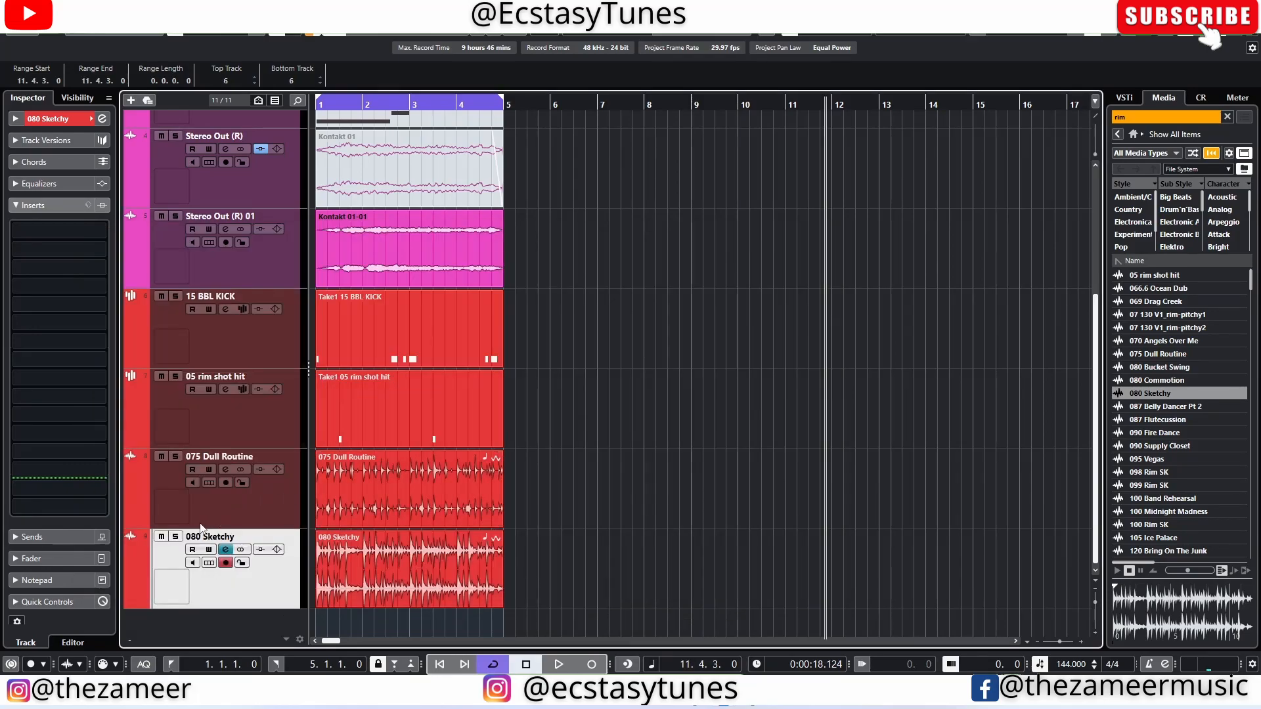
pyautogui.press('space')
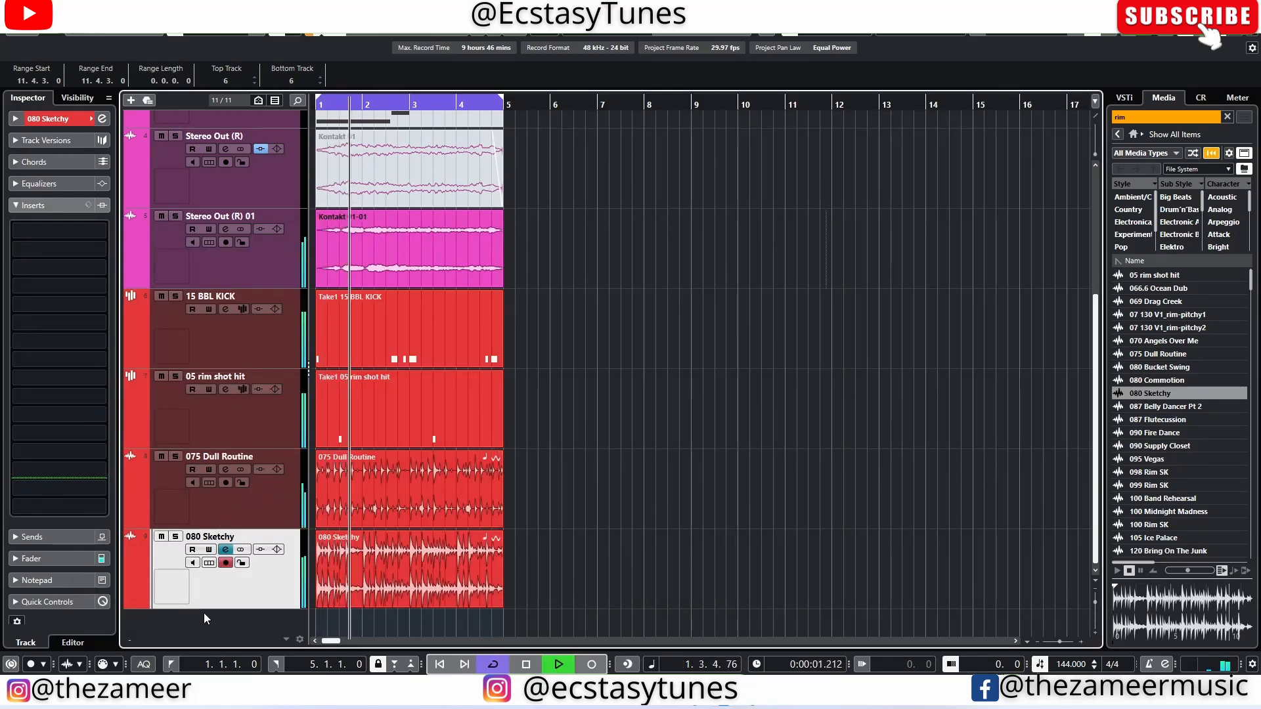
# Step: Trim the 080 Sketchy event to start at 4.3.1, add a short fade-in, and set its volume to -4.00 dB
pyautogui.moveTo(318, 604); pyautogui.dragTo(480, 605)
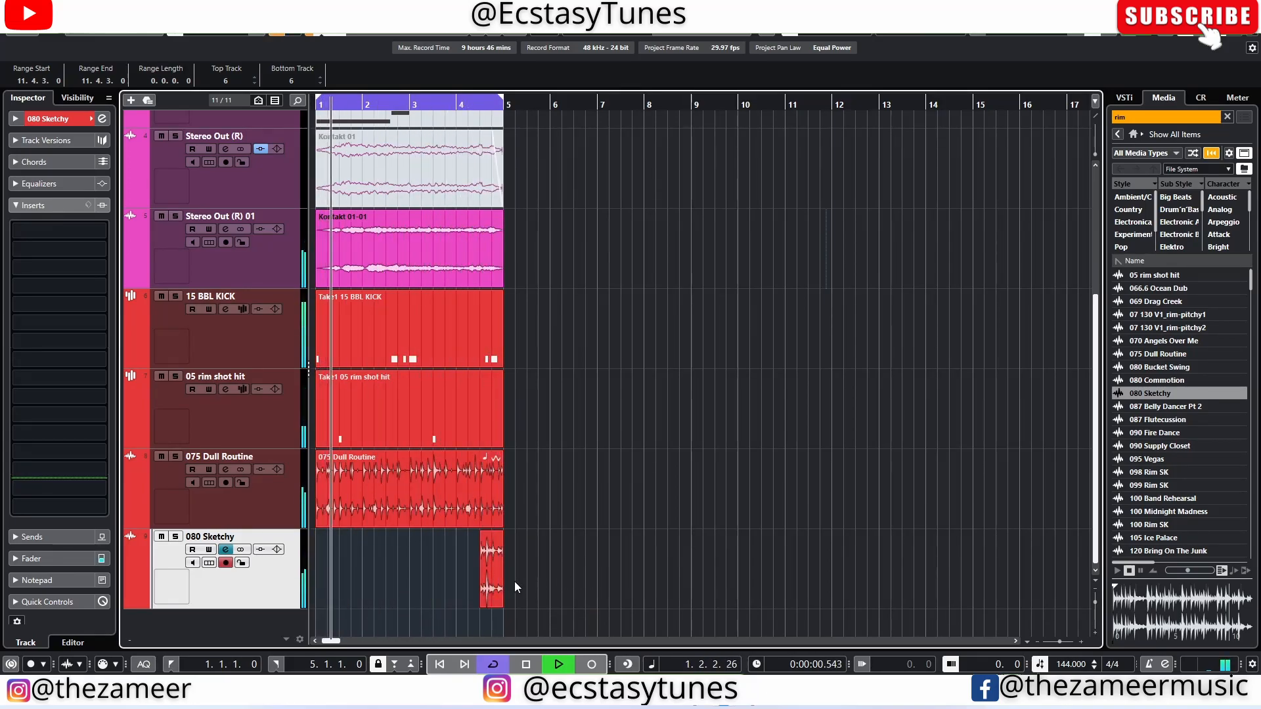
pyautogui.click(538, 595)
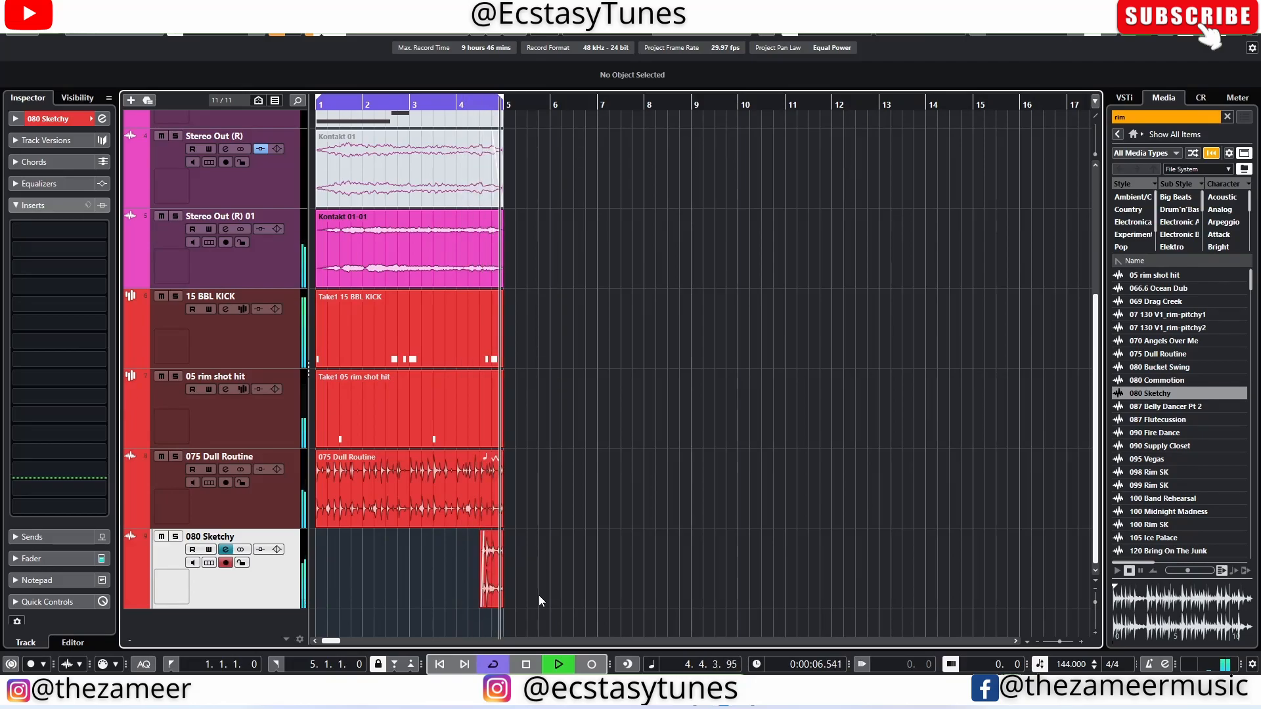
pyautogui.click(501, 596)
pyautogui.press('space')
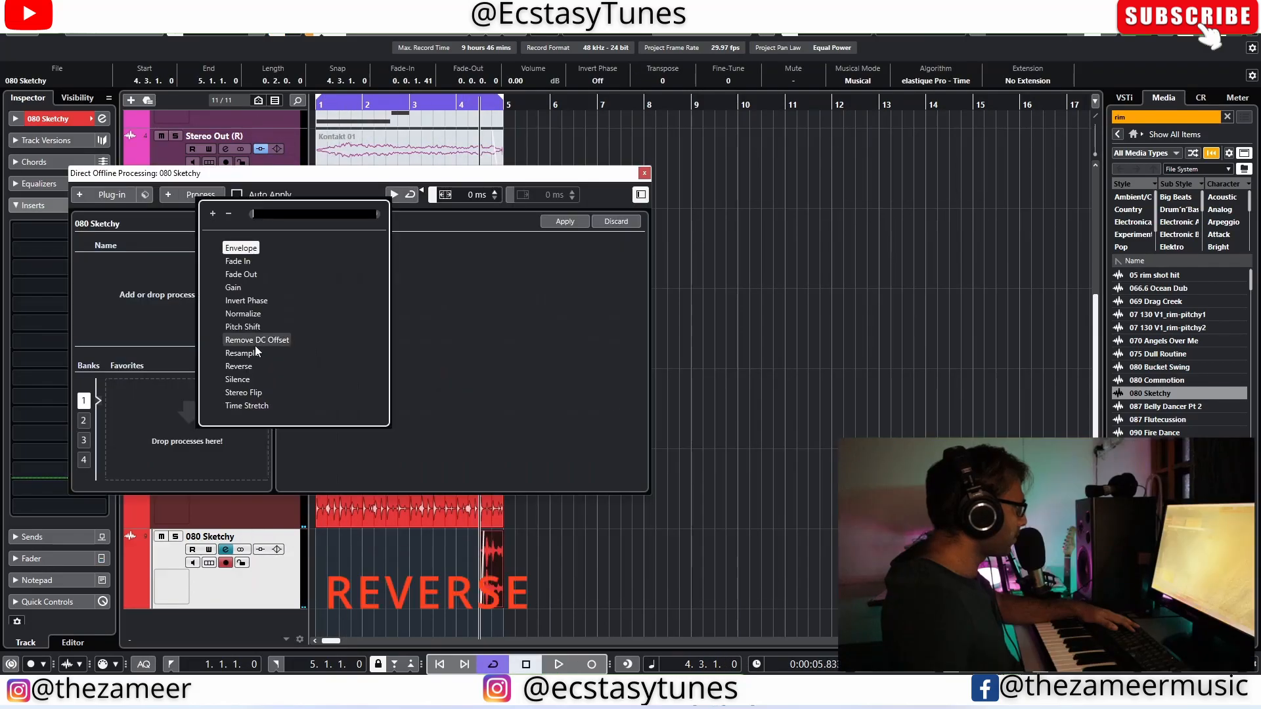
pyautogui.click(263, 365)
pyautogui.click(647, 173)
pyautogui.press('space')
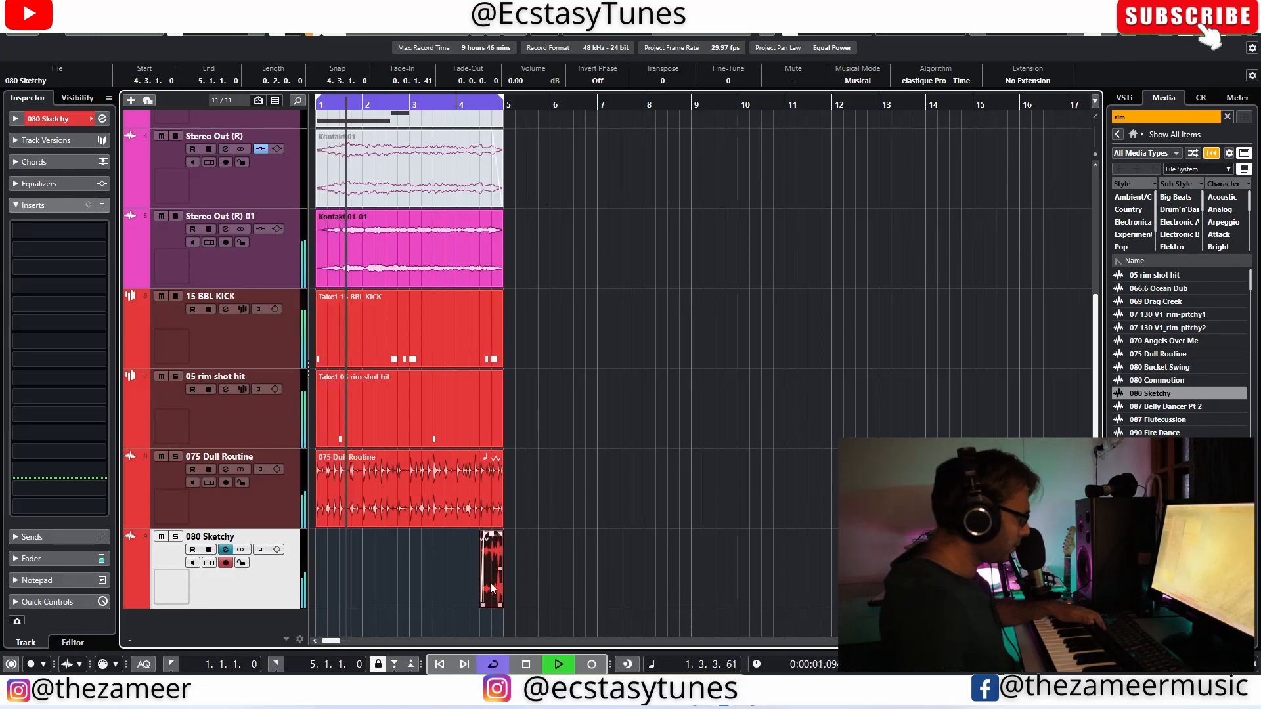
# Step: Apply a high-cut filter to the 080 Sketchy channel and send it to a new RVerb Stereo effect track named reverb
pyautogui.click(225, 550)
pyautogui.click(256, 517)
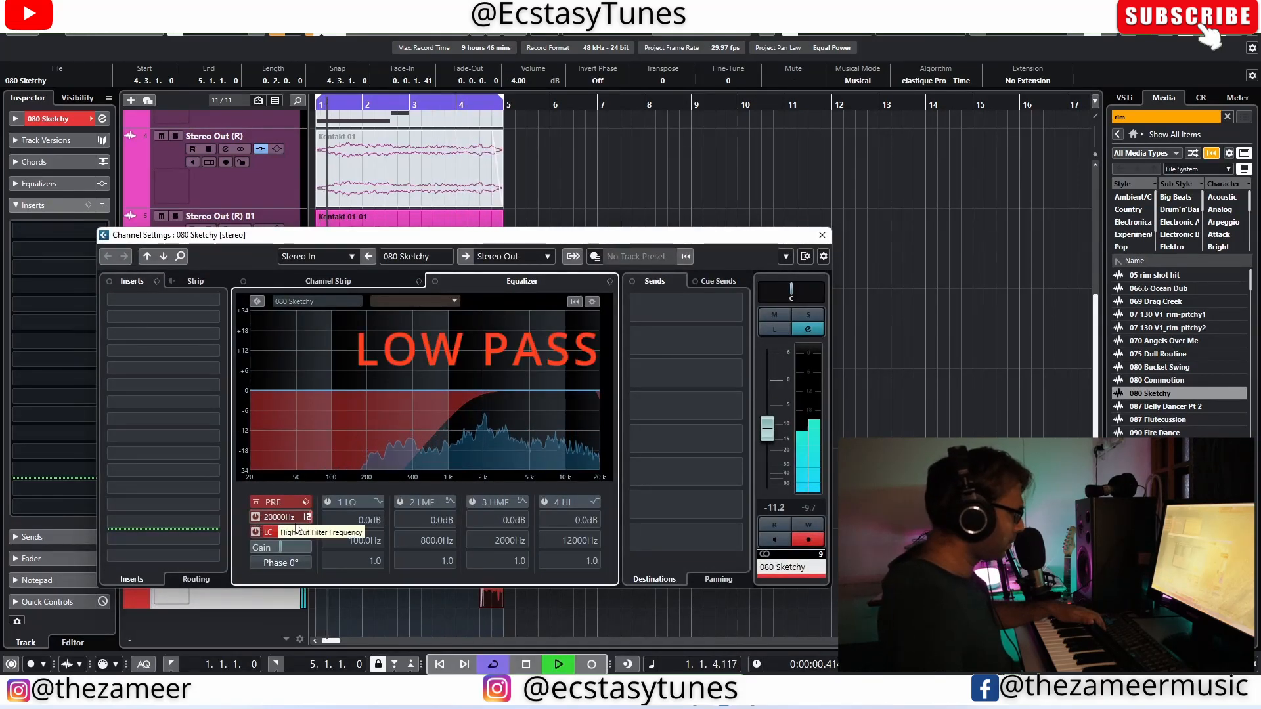
pyautogui.click(666, 306)
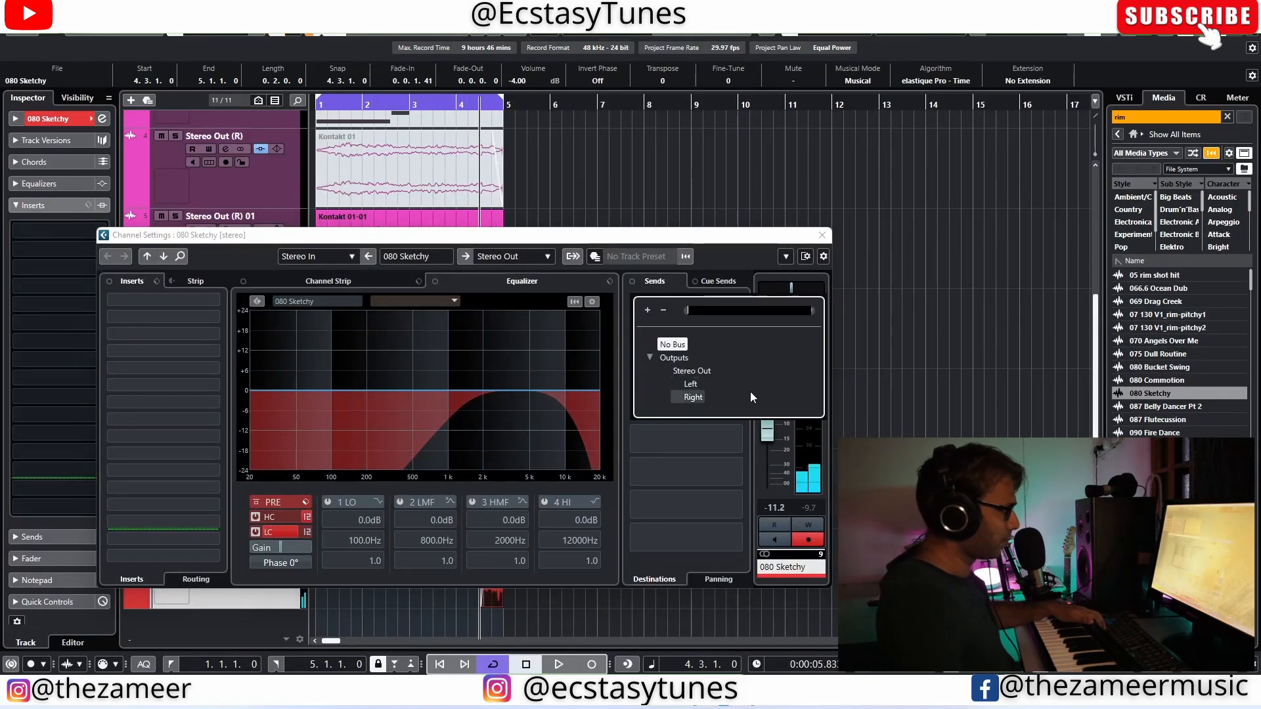
pyautogui.click(670, 424)
pyautogui.click(652, 323)
pyautogui.click(657, 355)
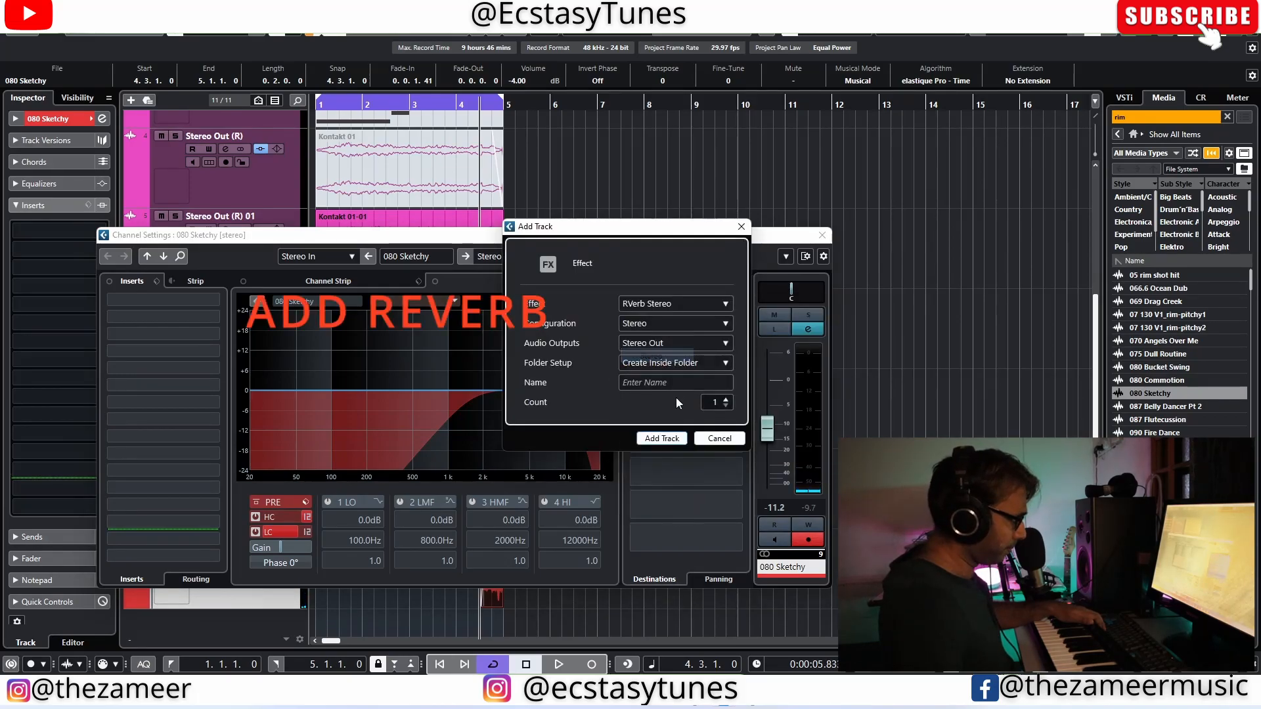
pyautogui.click(681, 439)
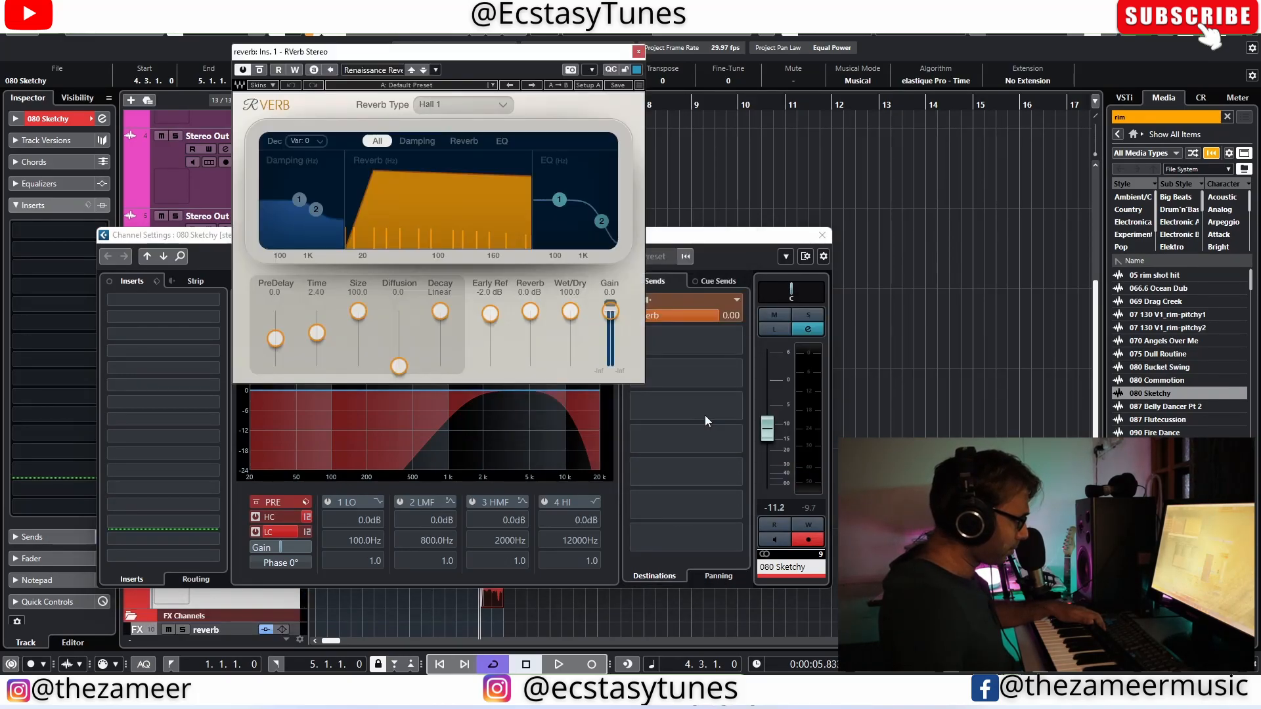
pyautogui.click(637, 51)
pyautogui.click(821, 235)
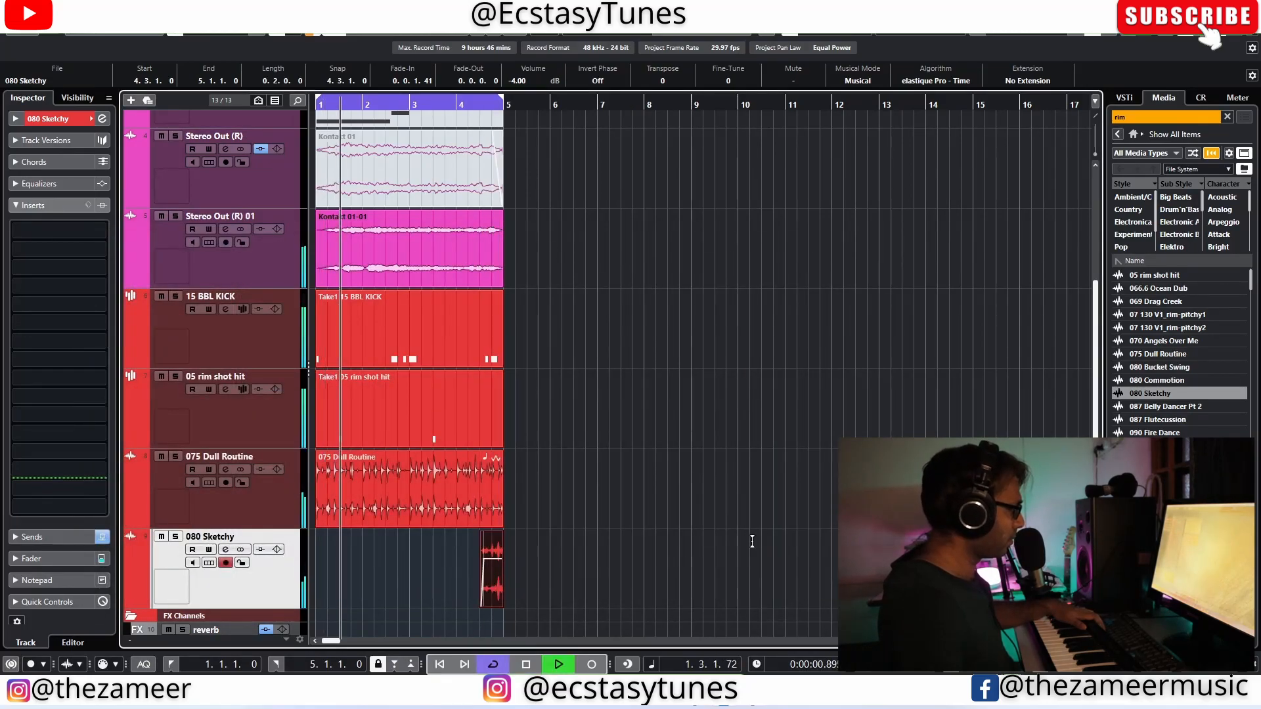
# Step: Record a strings melody on the Strings track across the four-bar cycle
pyautogui.scroll(3, 578, 465)
pyautogui.scroll(-4, 565, 460)
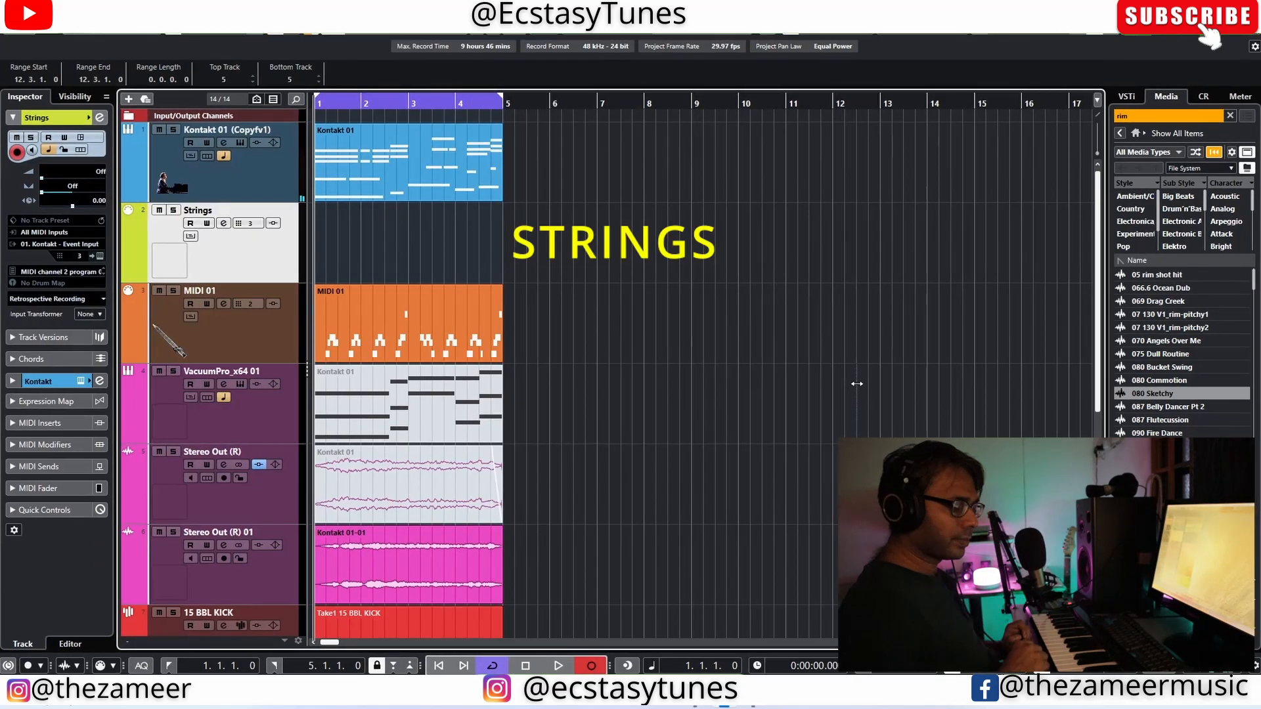
pyautogui.press('KP_Multiply')
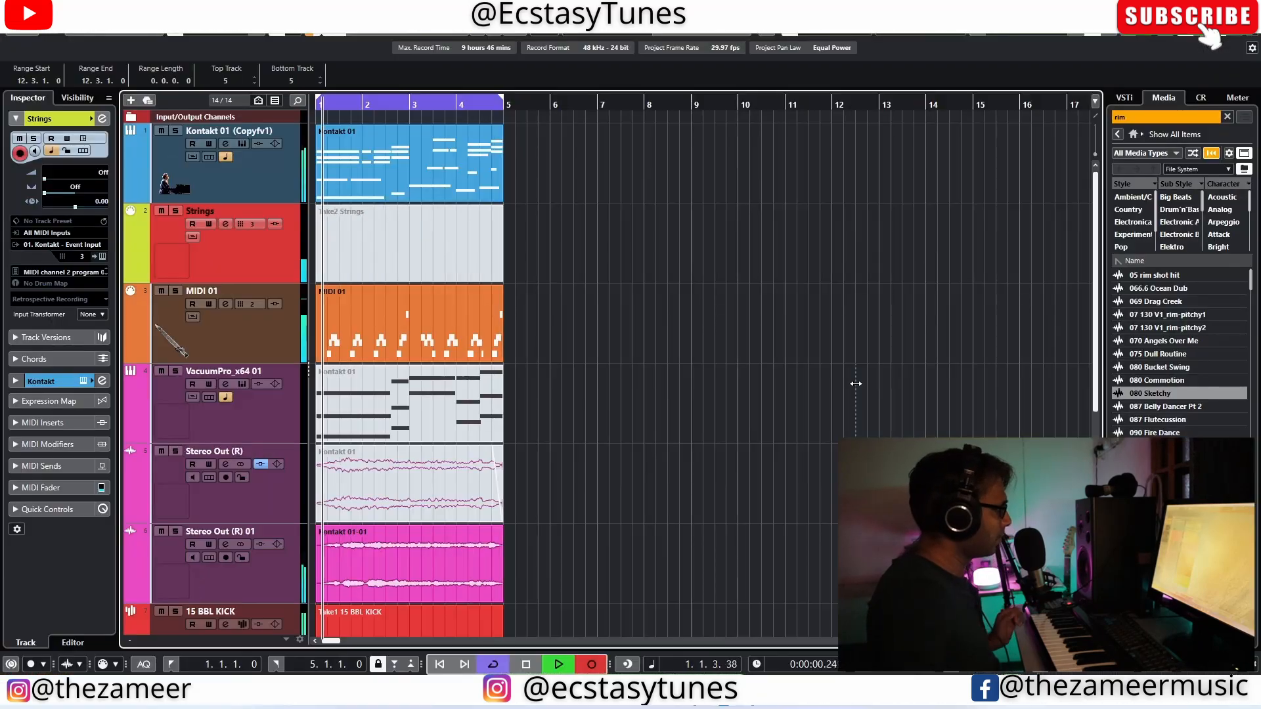
pyautogui.press('space')
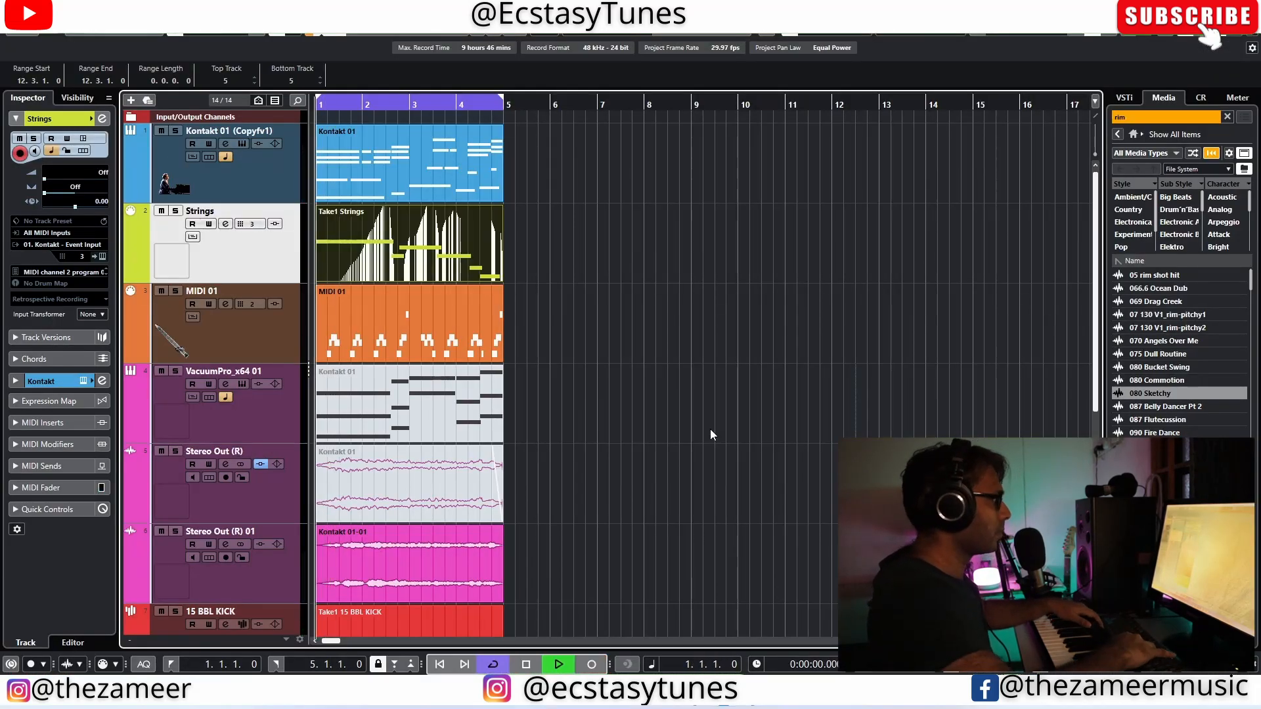
# Step: Audition the recorded strings take together with the MIDI 01 flute part and the rest of the mix
pyautogui.click(177, 299)
pyautogui.press('space')
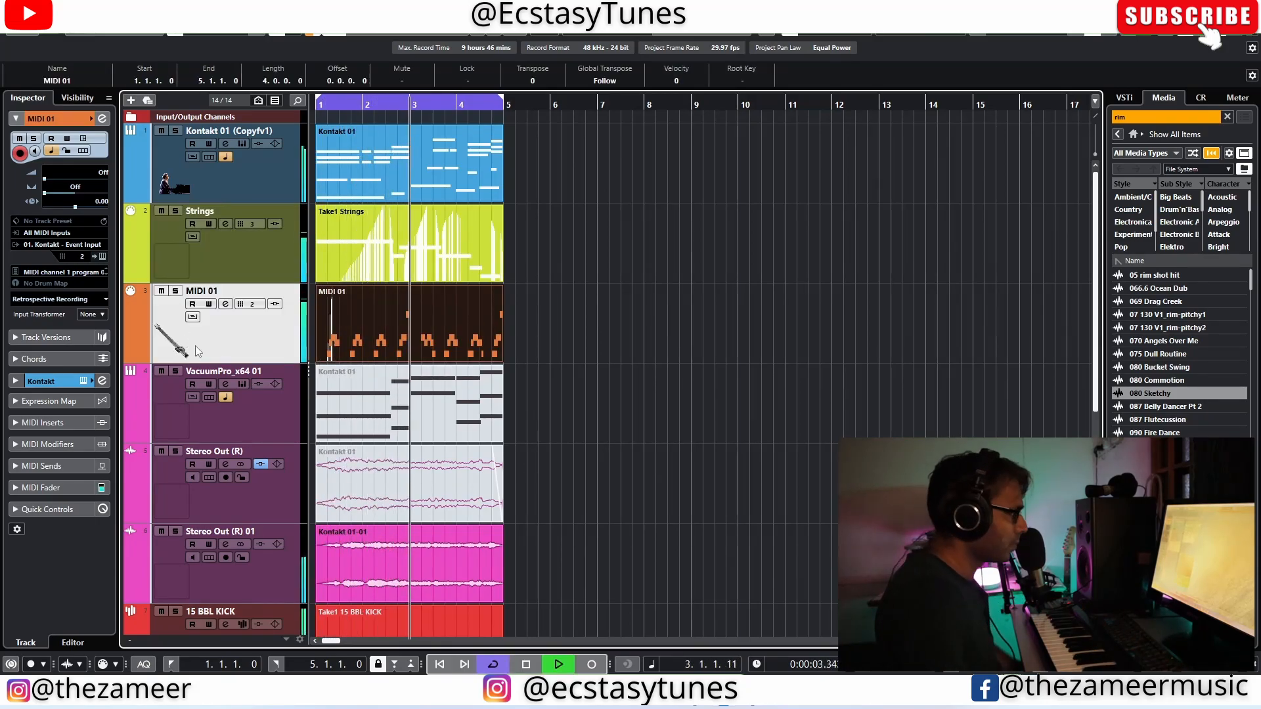
pyautogui.click(516, 381)
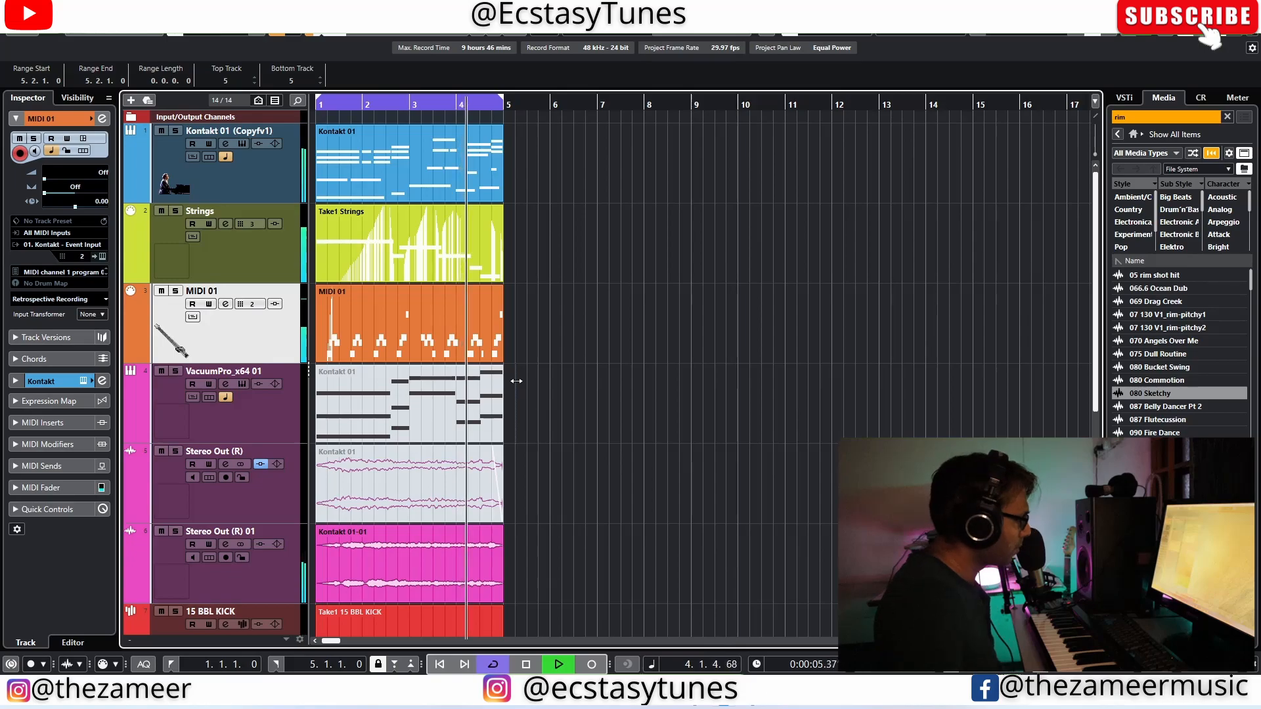
pyautogui.click(437, 255)
pyautogui.click(537, 286)
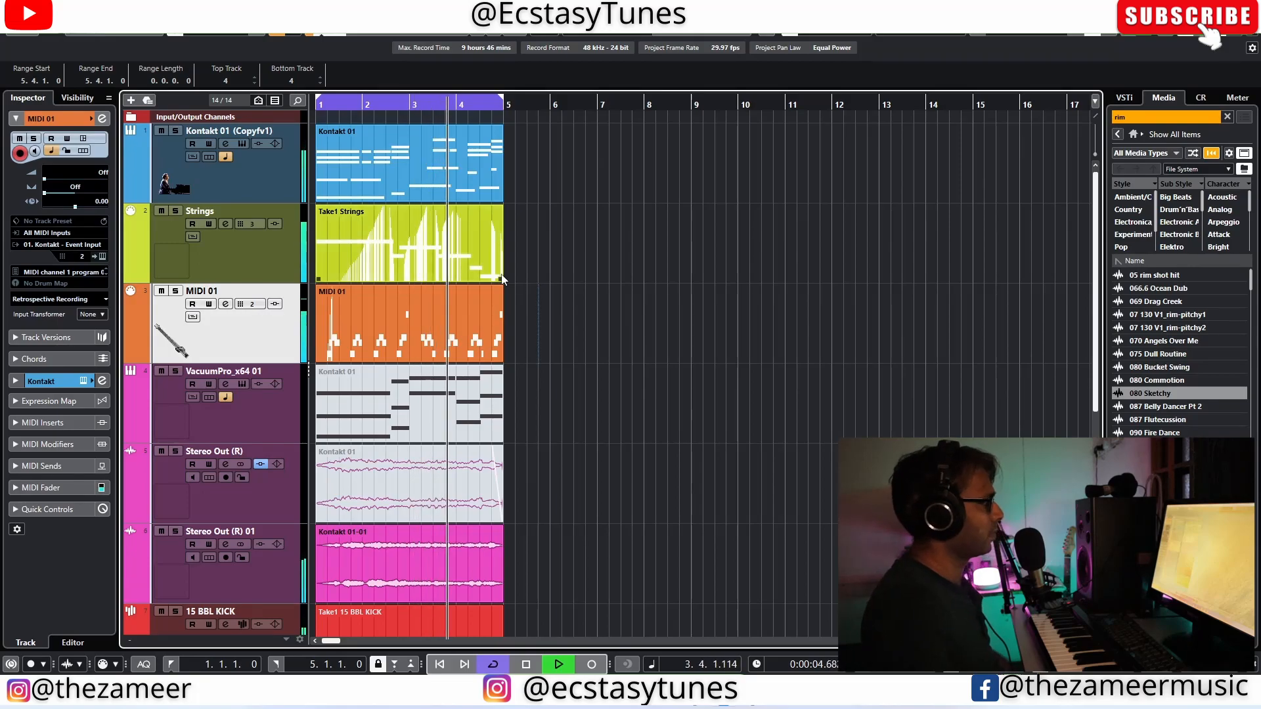
# Step: Open the Take1 Strings part in a separate key editor window and examine its notes and CC 1 modulation curve
pyautogui.doubleClick(422, 268)
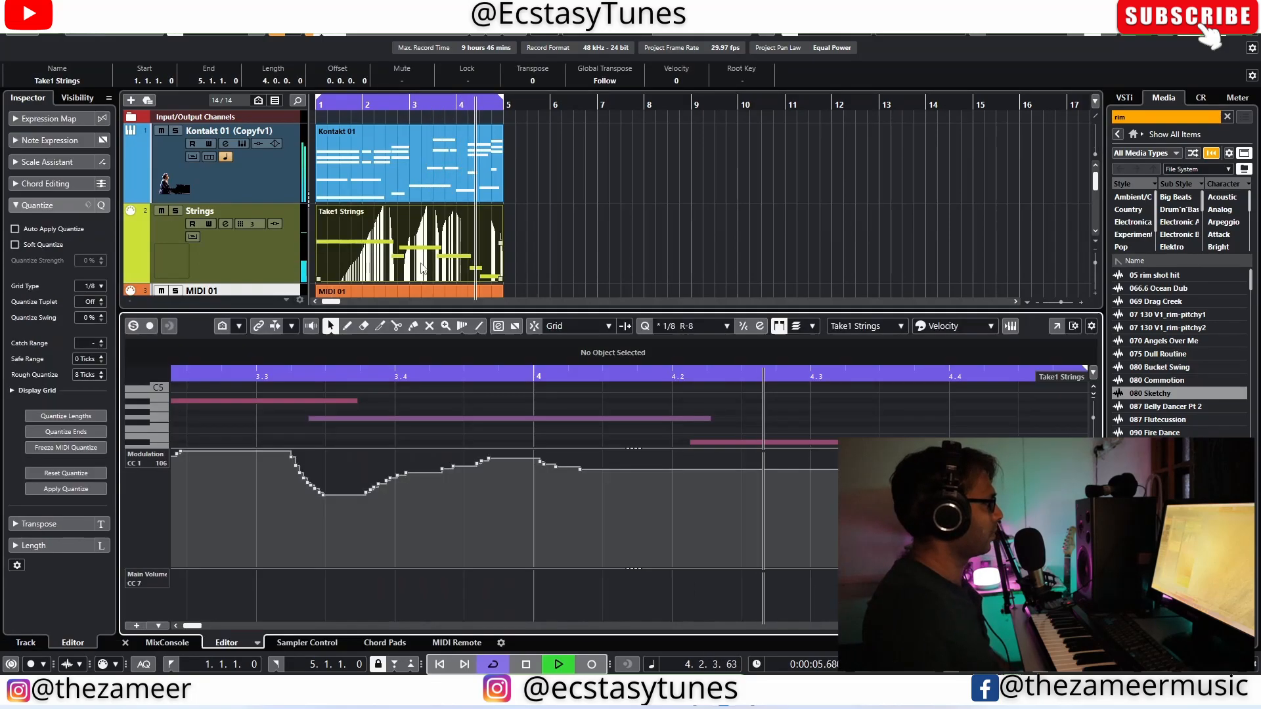
pyautogui.click(1056, 326)
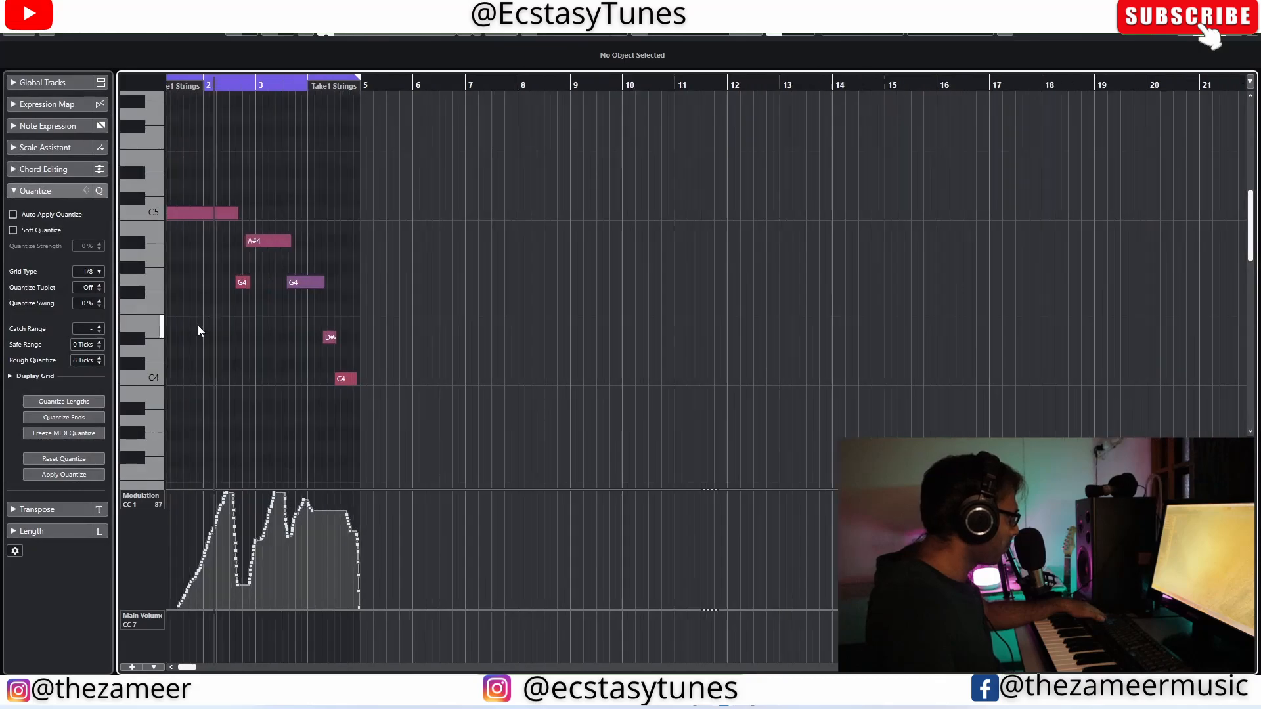
pyautogui.scroll(6, 200, 326)
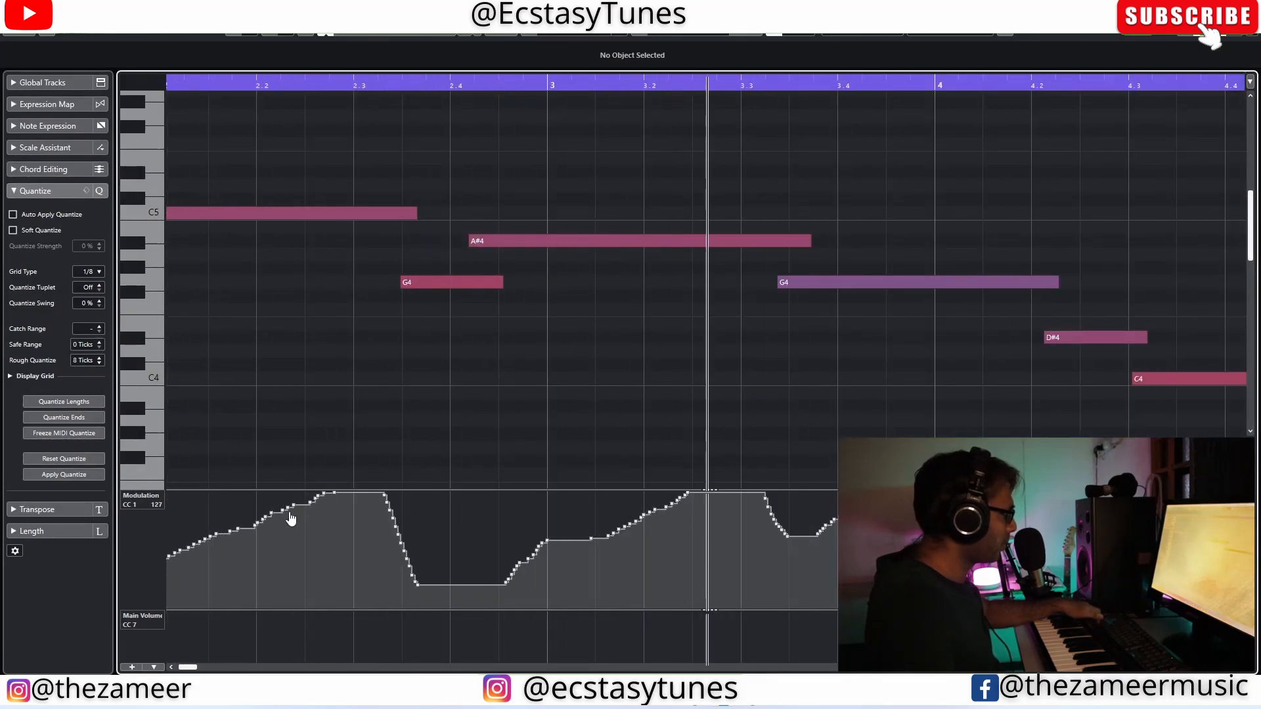
pyautogui.moveTo(291, 520)
pyautogui.mouseDown()
pyautogui.moveTo(277, 514)
pyautogui.moveTo(427, 577)
pyautogui.mouseUp()
pyautogui.moveTo(564, 533)
pyautogui.mouseDown()
pyautogui.moveTo(767, 531)
pyautogui.moveTo(831, 509)
pyautogui.mouseUp()
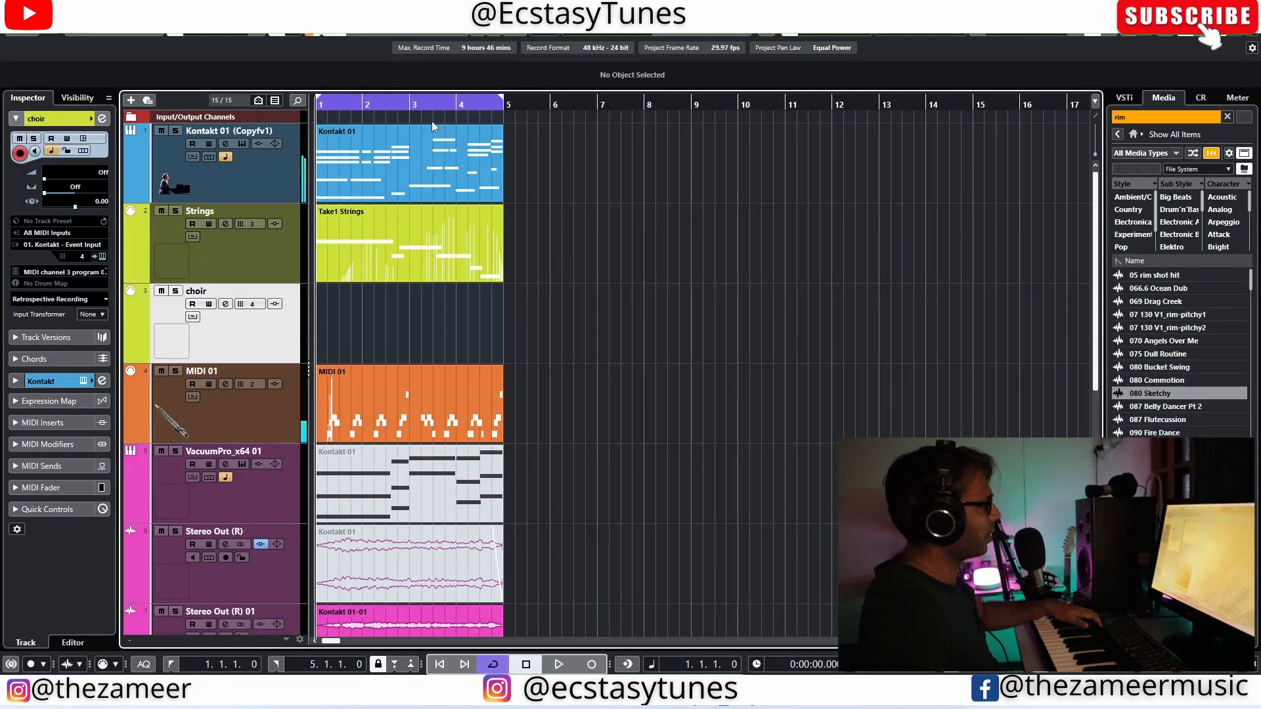
# Step: Unmute the choir part on the choir track and audition it in the mix
pyautogui.click(105, 299)
pyautogui.click(113, 334)
pyautogui.press('space')
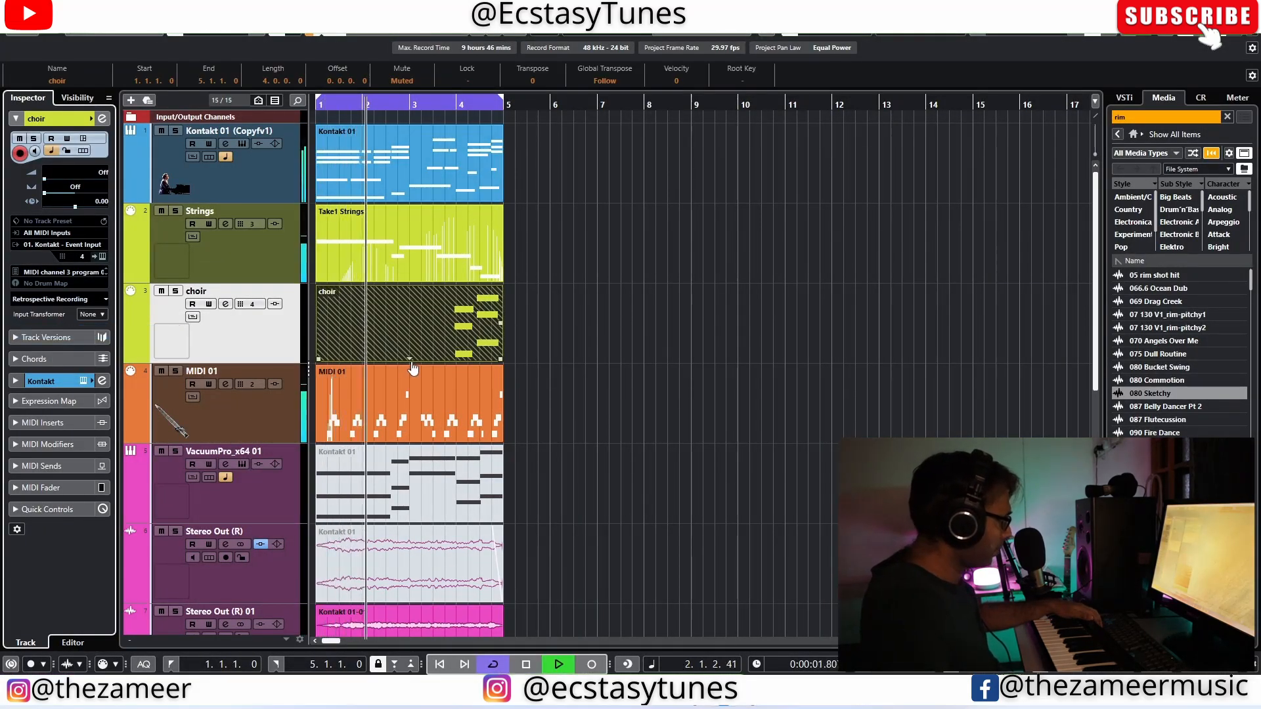
pyautogui.click(407, 360)
pyautogui.click(515, 467)
pyautogui.click(549, 464)
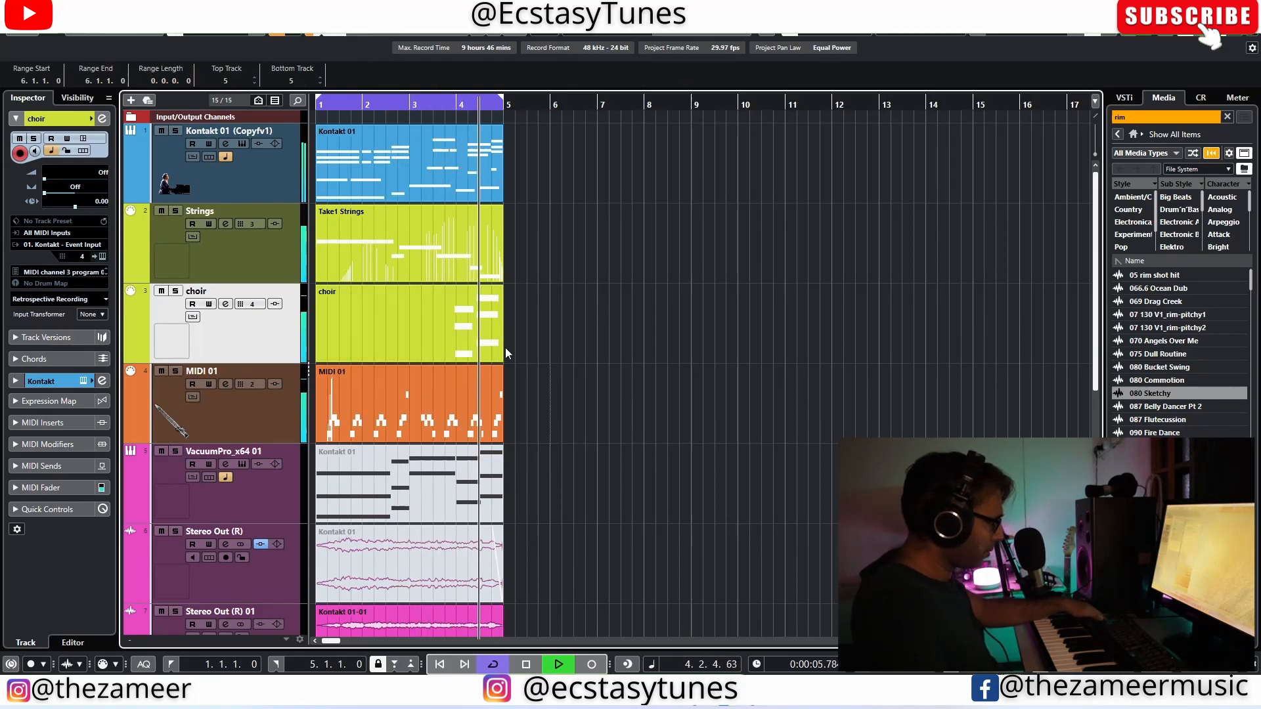
# Step: Open the choir part in a separate key editor window and adjust the C4, F4 and G#4 notes of the bar 4 chord
pyautogui.doubleClick(452, 346)
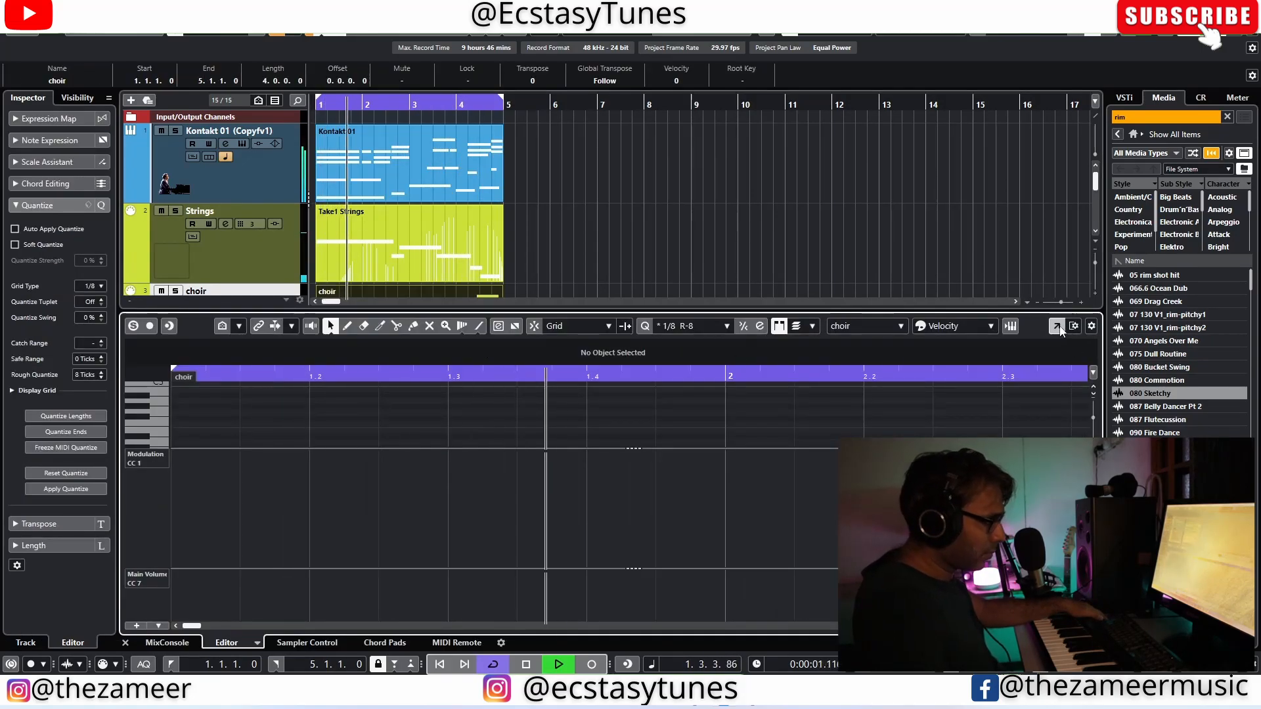
pyautogui.click(1056, 327)
pyautogui.moveTo(422, 365); pyautogui.dragTo(440, 365)
pyautogui.moveTo(426, 295); pyautogui.dragTo(440, 295)
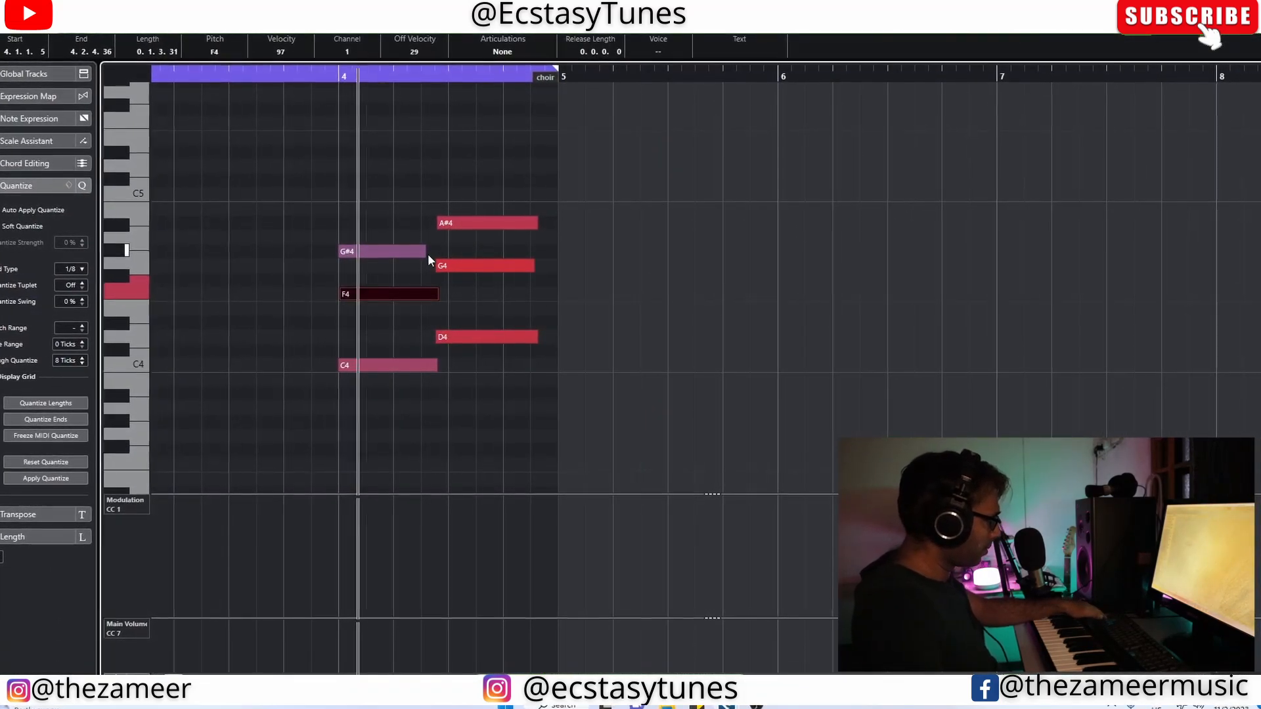
pyautogui.moveTo(425, 253); pyautogui.dragTo(443, 253)
# Step: Tighten the choir chord timing by pulling G#4 back toward bar 4 and lengthening F4 and C4 to meet the second chord
pyautogui.moveTo(546, 209); pyautogui.dragTo(450, 342)
pyautogui.click(364, 274)
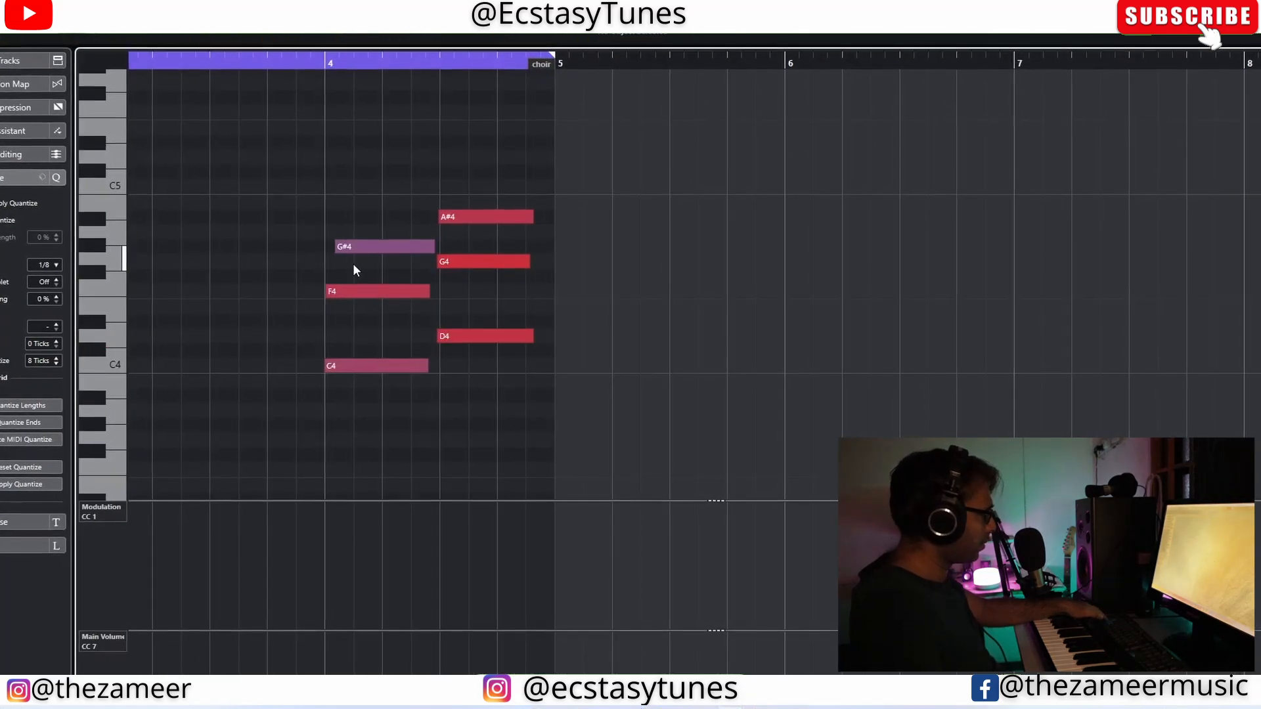
pyautogui.moveTo(336, 248); pyautogui.dragTo(329, 248)
pyautogui.moveTo(430, 292); pyautogui.dragTo(439, 292)
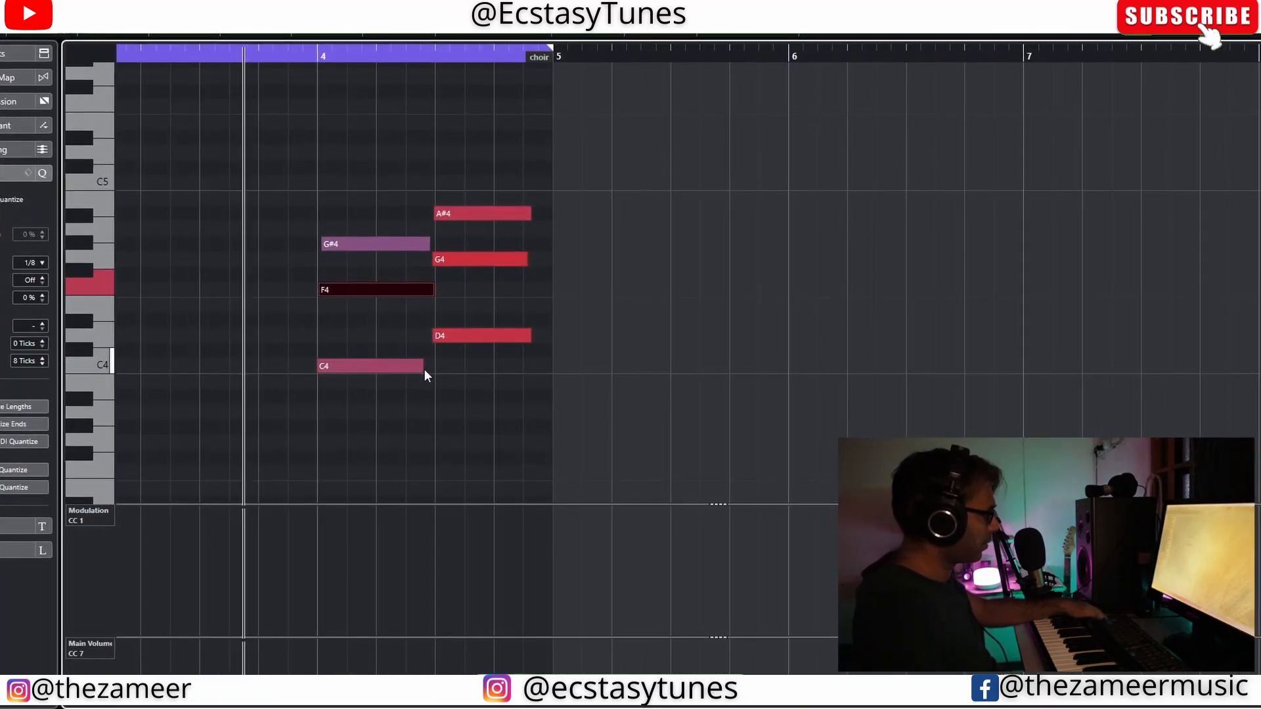
pyautogui.moveTo(424, 367); pyautogui.dragTo(432, 366)
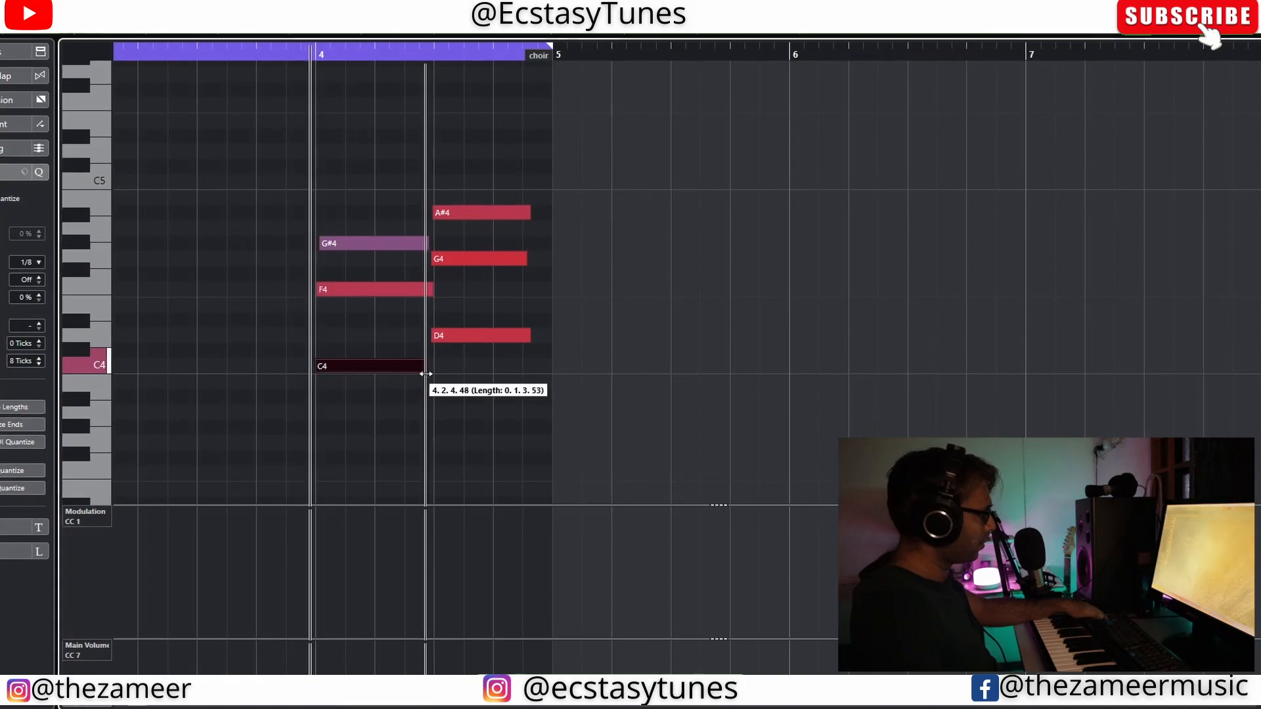
# Step: Lower the velocities of the choir notes in both chords and align the G#4 note's start with bar 4
pyautogui.keyDown('shift'); pyautogui.click(469, 209); pyautogui.keyUp('shift')
pyautogui.keyDown('shift'); pyautogui.click(469, 257); pyautogui.keyUp('shift')
pyautogui.keyDown('shift'); pyautogui.click(470, 338); pyautogui.keyUp('shift')
pyautogui.moveTo(471, 340); pyautogui.dragTo(487, 389)
pyautogui.click(488, 389)
pyautogui.moveTo(398, 291); pyautogui.dragTo(408, 322)
pyautogui.click(407, 322)
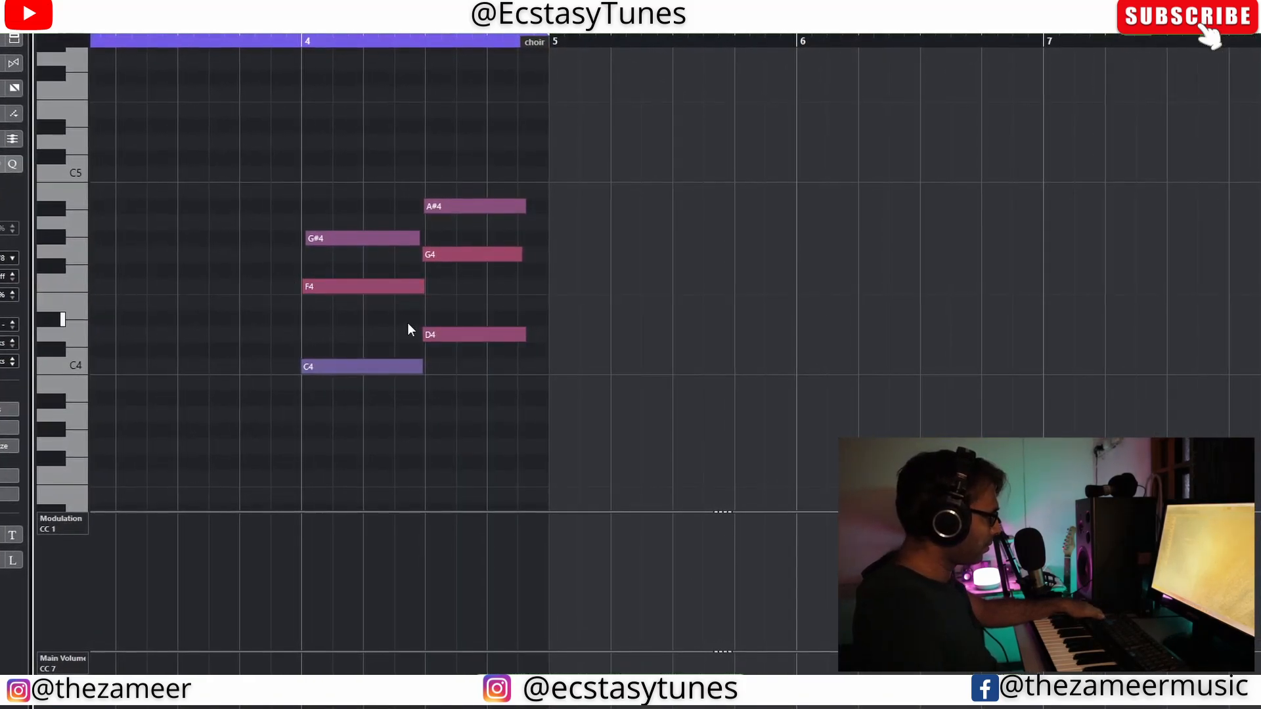
pyautogui.moveTo(307, 243); pyautogui.dragTo(298, 241)
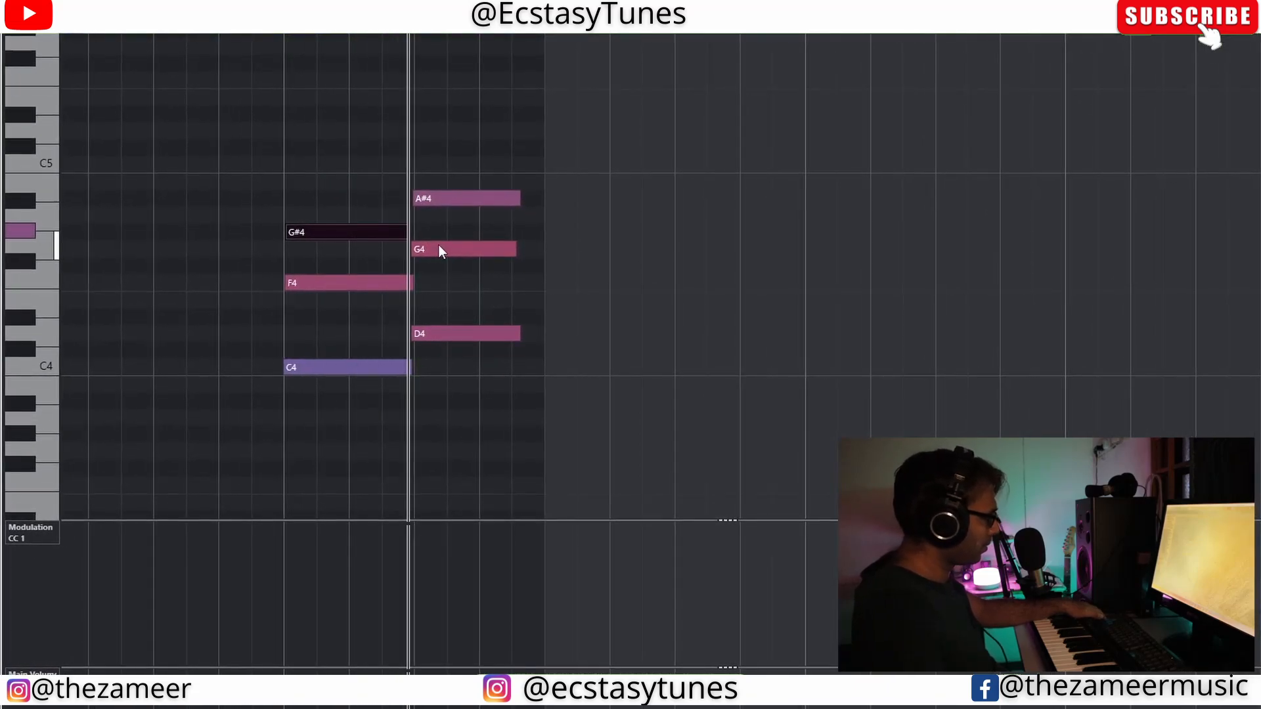
# Step: Move the Strings, choir and MIDI 01 parts out of the eight-bar section to about bar 18 and play the project
pyautogui.moveTo(462, 220); pyautogui.dragTo(507, 346)
pyautogui.moveTo(597, 270); pyautogui.dragTo(413, 398)
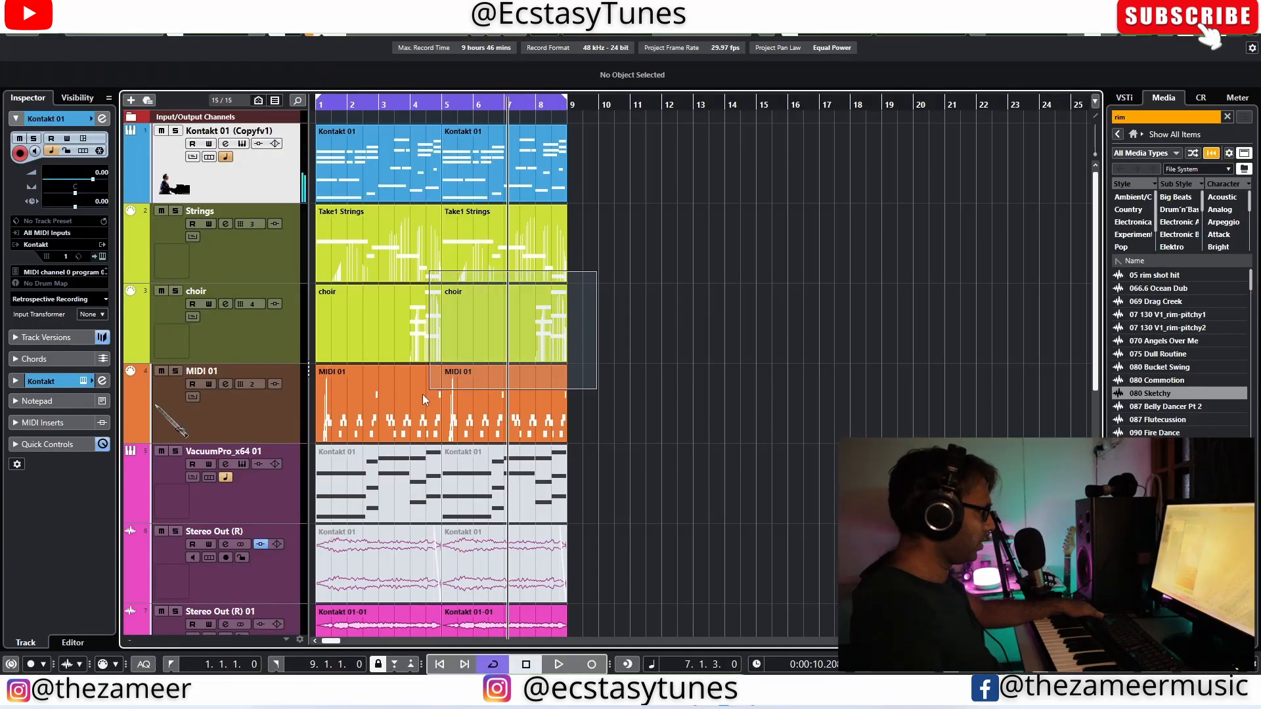
pyautogui.moveTo(375, 406); pyautogui.dragTo(877, 421)
pyautogui.press('space')
# Step: Duplicate the piano, pad, kick, rim and loop parts of bars 1–8 into bars 9–16 and extend the cycle to bar 17
pyautogui.moveTo(610, 193); pyautogui.dragTo(311, 707)
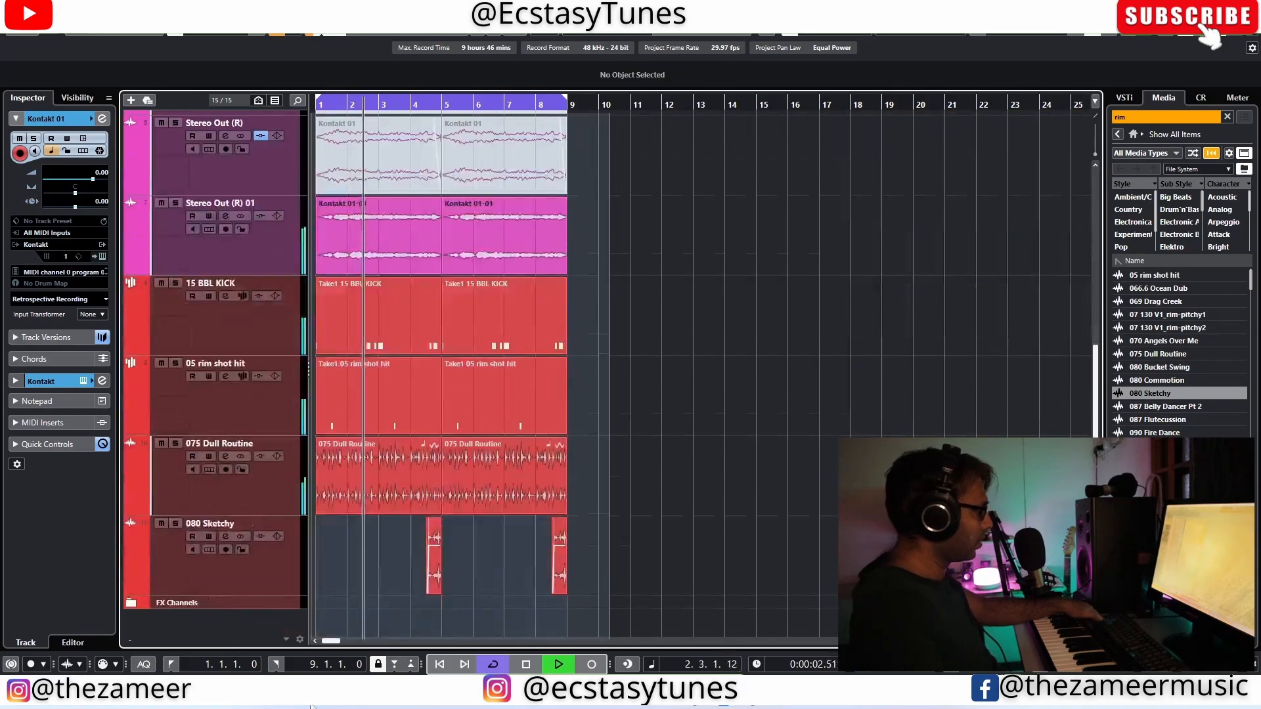
pyautogui.moveTo(298, 653); pyautogui.dragTo(299, 652)
pyautogui.hotkey('ctrl', 'd')
pyautogui.press('g')
pyautogui.scroll(5, 519, 430)
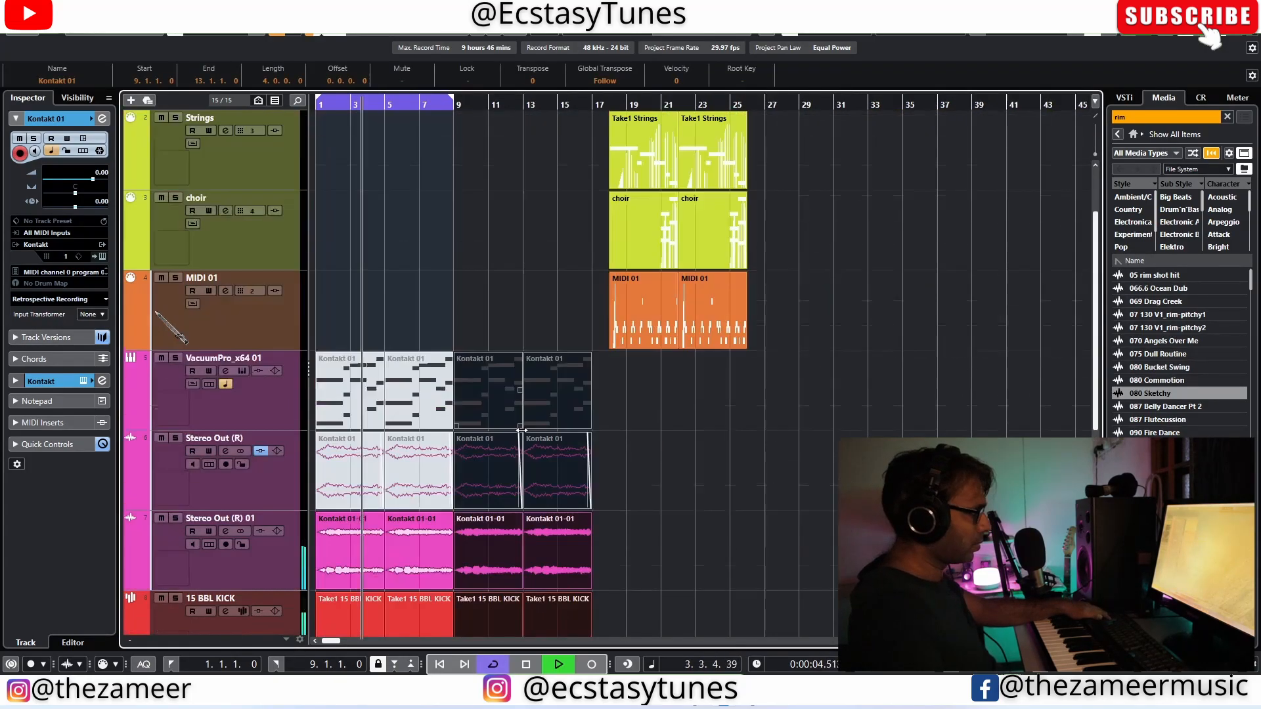
pyautogui.scroll(2, 527, 430)
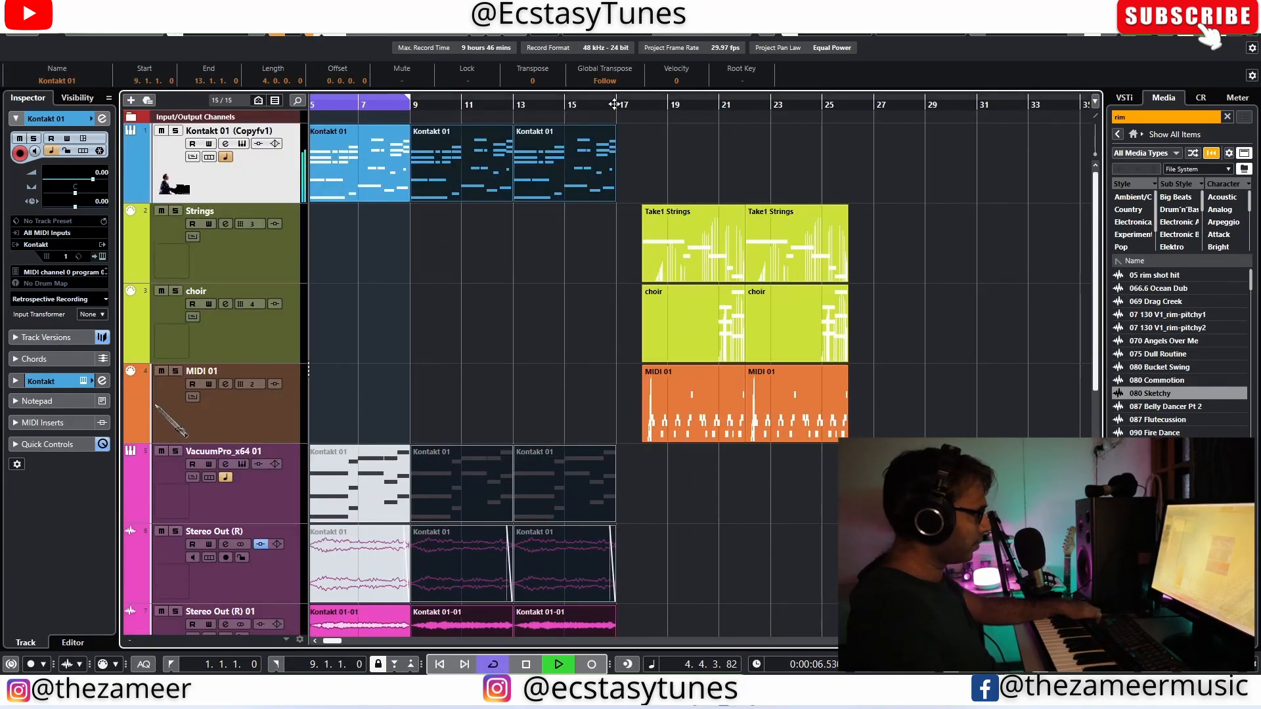
pyautogui.keyDown('alt'); pyautogui.click(614, 105); pyautogui.keyUp('alt')
pyautogui.press('g')
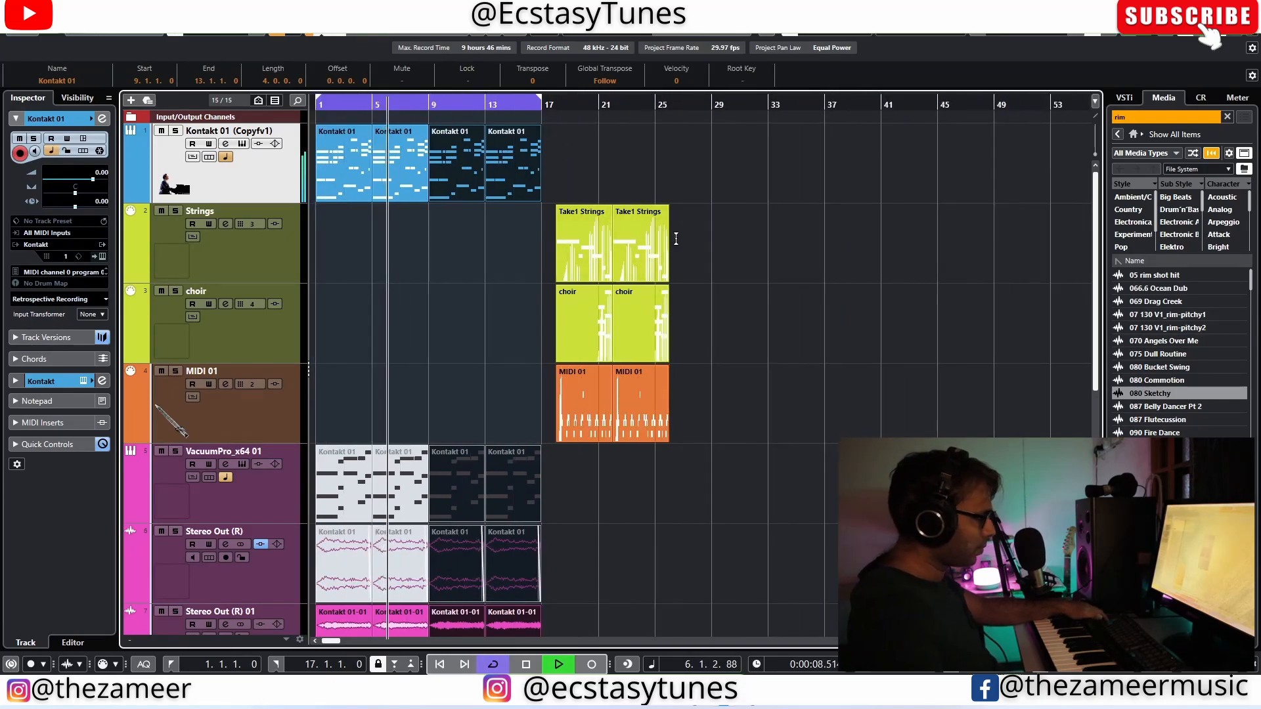
# Step: Move the Strings, choir and MIDI 01 parts to start at bar 17 and duplicate two piano parts alongside them
pyautogui.moveTo(685, 246); pyautogui.dragTo(573, 414)
pyautogui.click(560, 171)
pyautogui.moveTo(559, 171); pyautogui.dragTo(471, 178)
pyautogui.hotkey('ctrl', 'd')
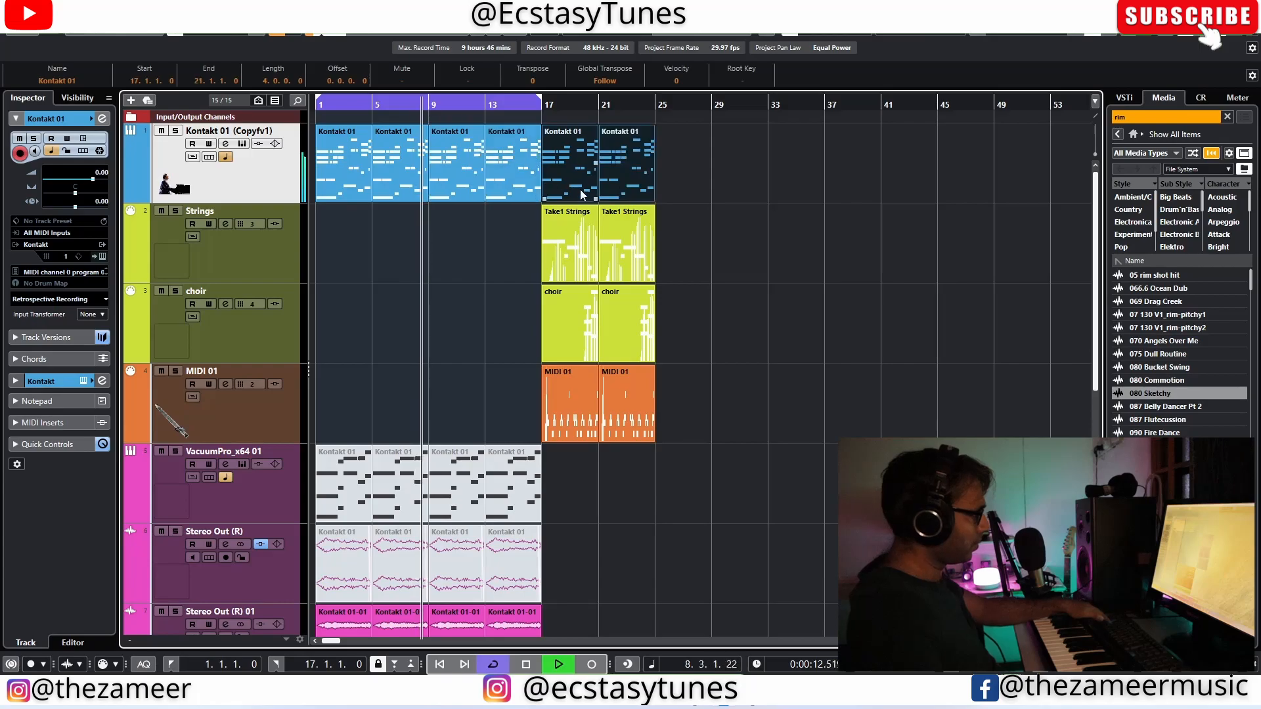
# Step: Duplicate the Stereo Out (R) 01 parts and the percussion parts below them to cover the section from bar 17 onward
pyautogui.scroll(-5, 583, 447)
pyautogui.moveTo(569, 261); pyautogui.dragTo(262, 581)
pyautogui.hotkey('ctrl', 'd')
pyautogui.scroll(6, 676, 332)
pyautogui.scroll(3, 663, 315)
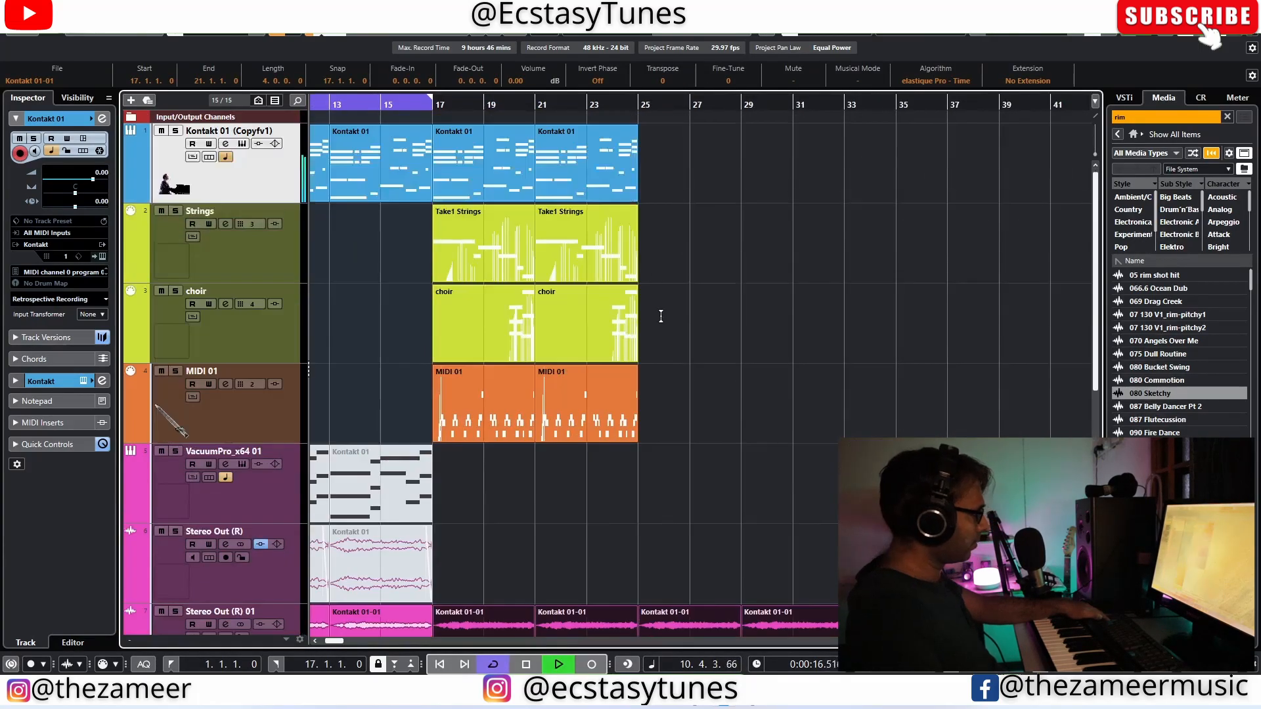
# Step: Duplicate the piano, Strings, choir and MIDI 01 parts from bar 17 to bar 25 and extend the cycle to bar 33
pyautogui.moveTo(673, 189); pyautogui.dragTo(464, 414)
pyautogui.hotkey('ctrl', 'd')
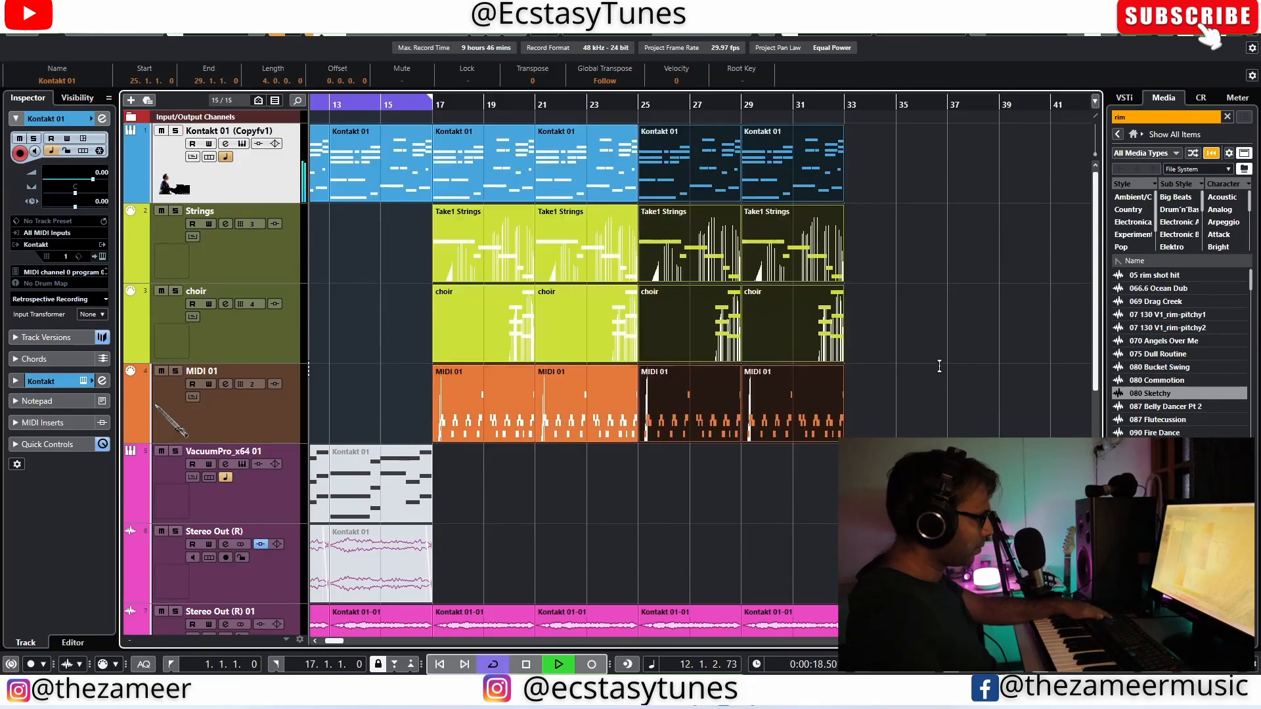
pyautogui.click(937, 365)
pyautogui.click(447, 184)
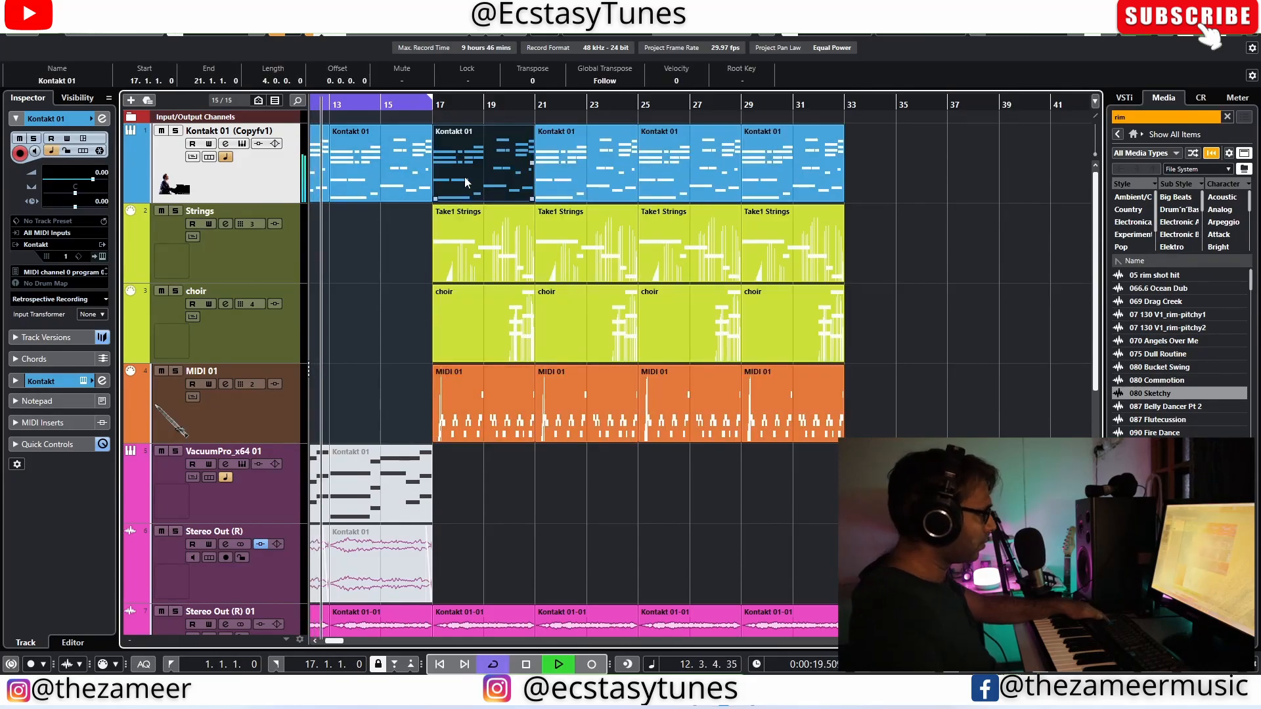
pyautogui.keyDown('alt'); pyautogui.click(843, 107); pyautogui.keyUp('alt')
pyautogui.click(412, 251)
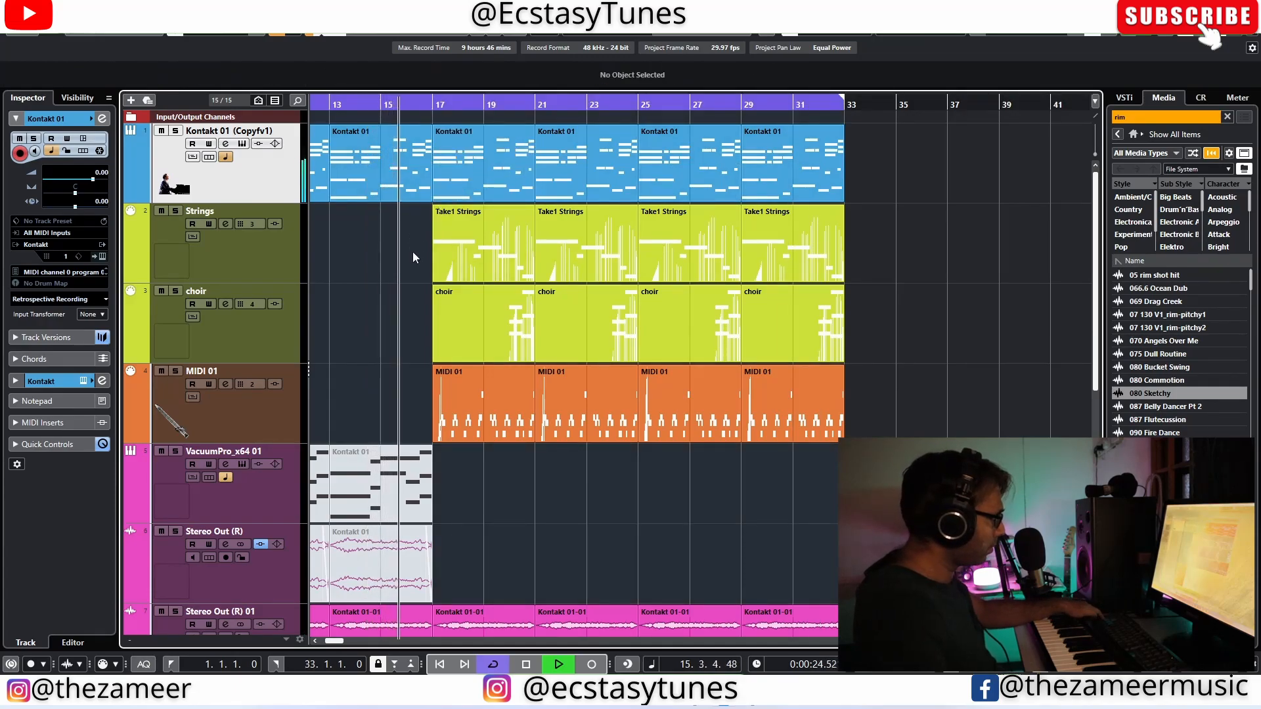
# Step: Examine the bar 17 piano part's notes in a separate key editor window, and open the bar 25 piano part
pyautogui.doubleClick(473, 194)
pyautogui.click(1089, 328)
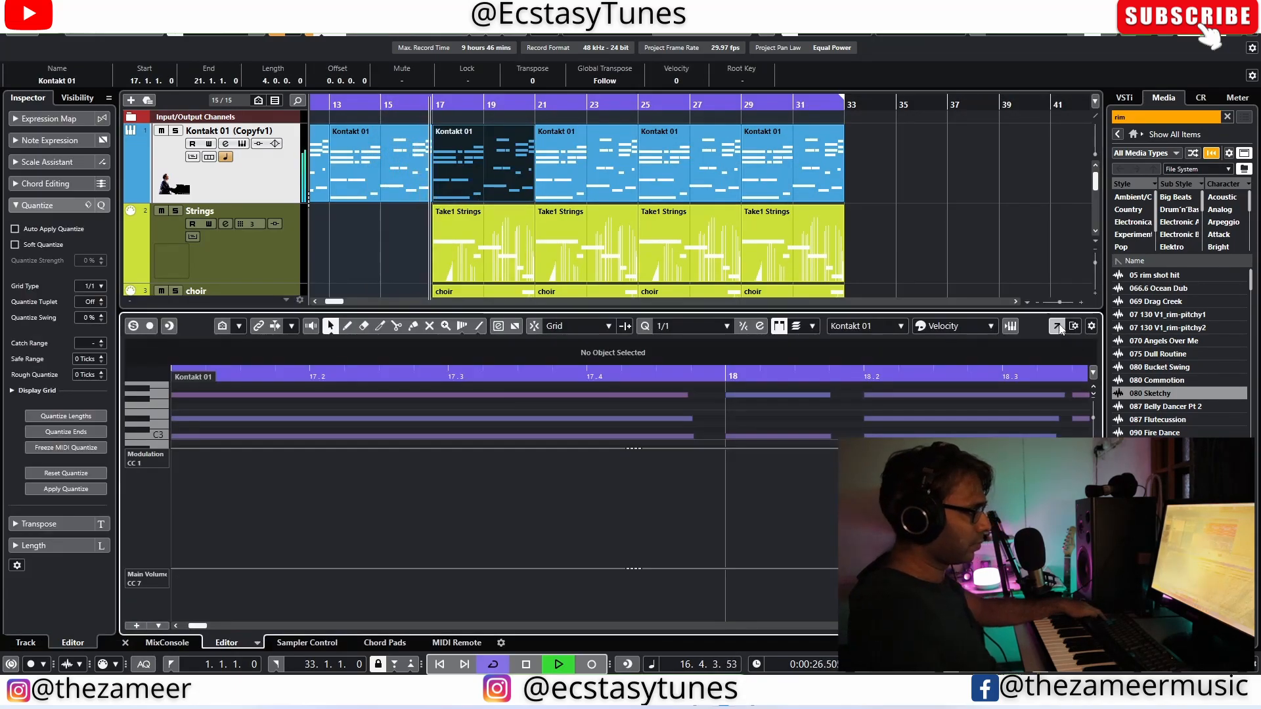
pyautogui.scroll(-1, 822, 281)
pyautogui.scroll(2, 591, 382)
pyautogui.scroll(-1, 558, 380)
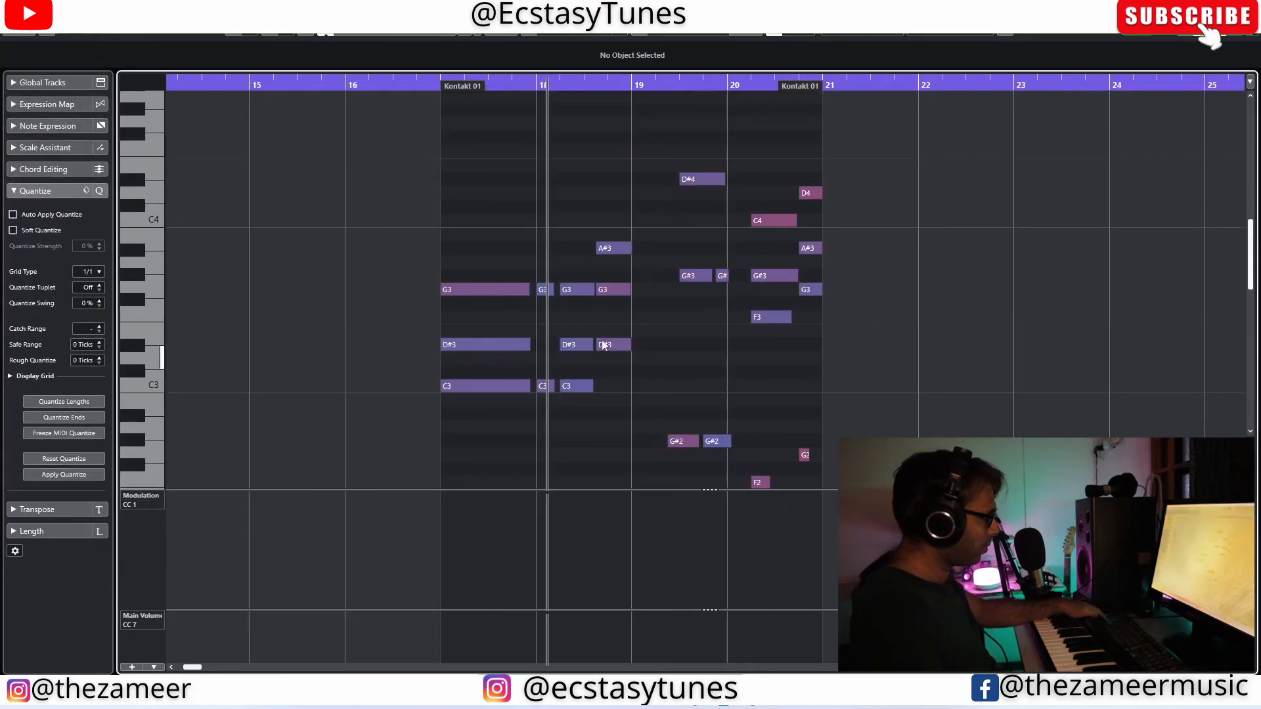
pyautogui.click(1245, 8)
pyautogui.click(1201, 29)
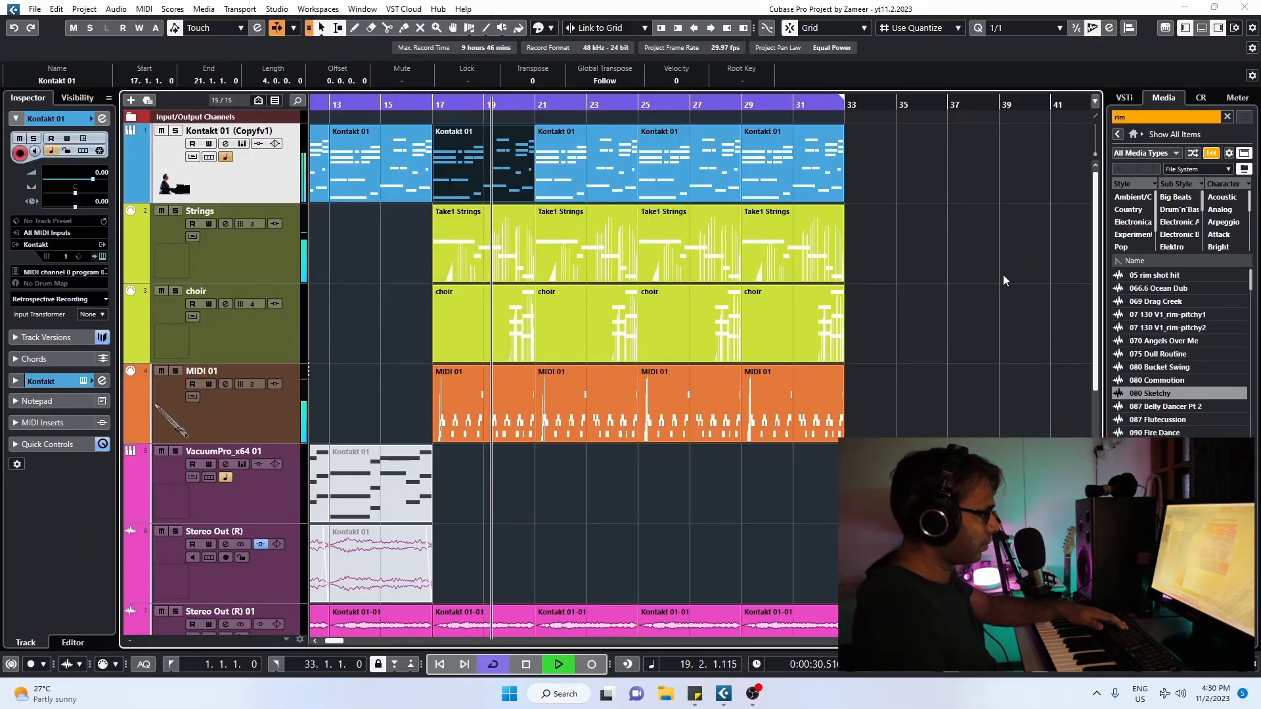
pyautogui.click(1005, 278)
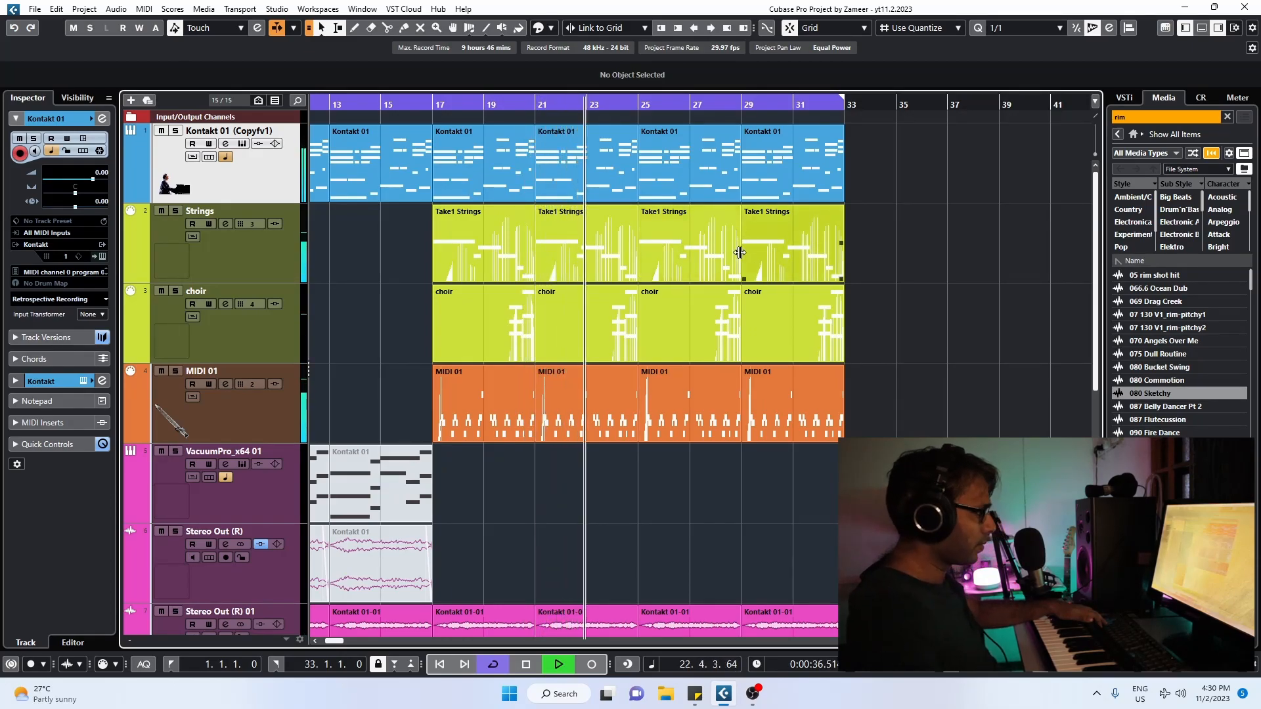
pyautogui.doubleClick(681, 196)
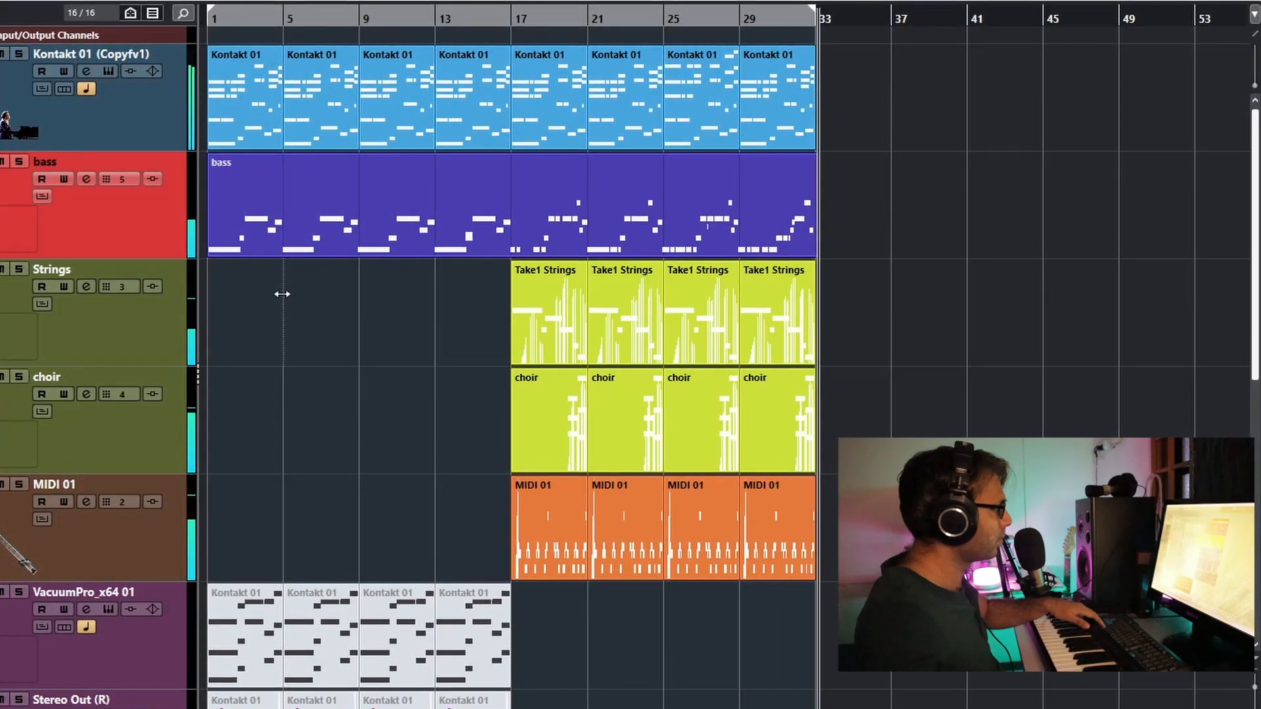
# Step: Restart playback from the beginning and open the bass part in a separate key editor window
pyautogui.press('space')
pyautogui.press('.')
pyautogui.press('space')
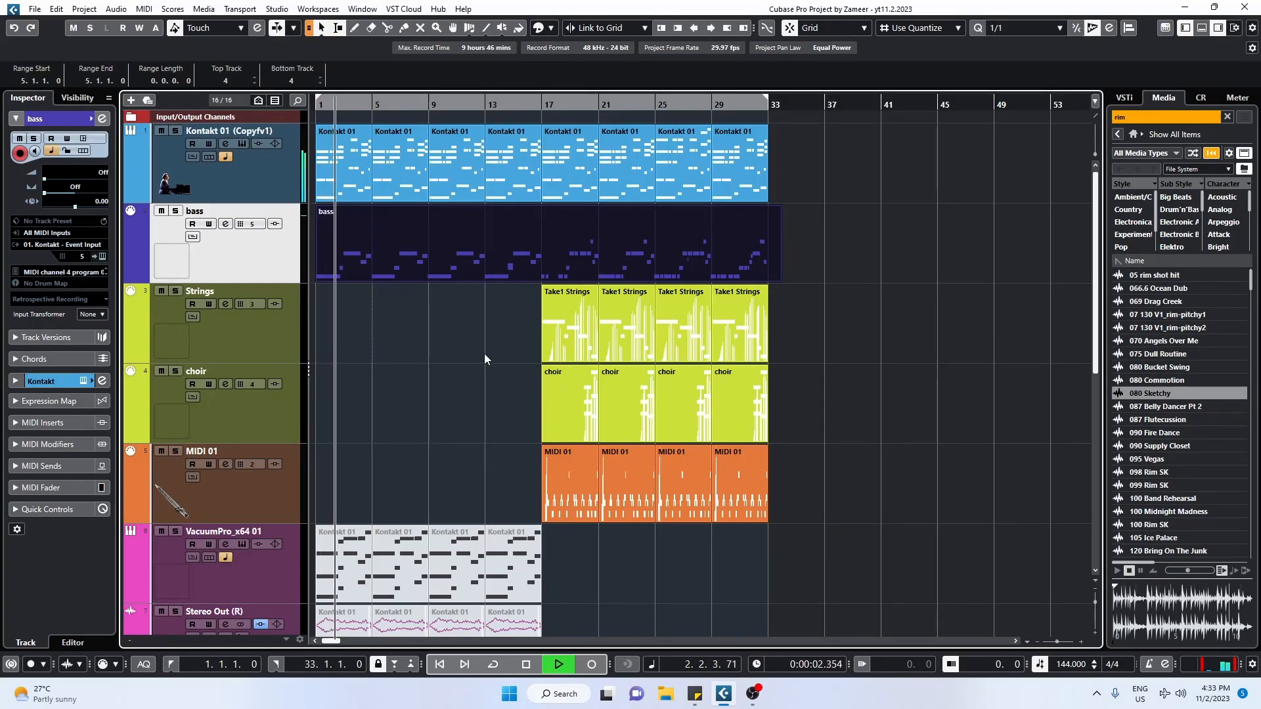
pyautogui.doubleClick(393, 279)
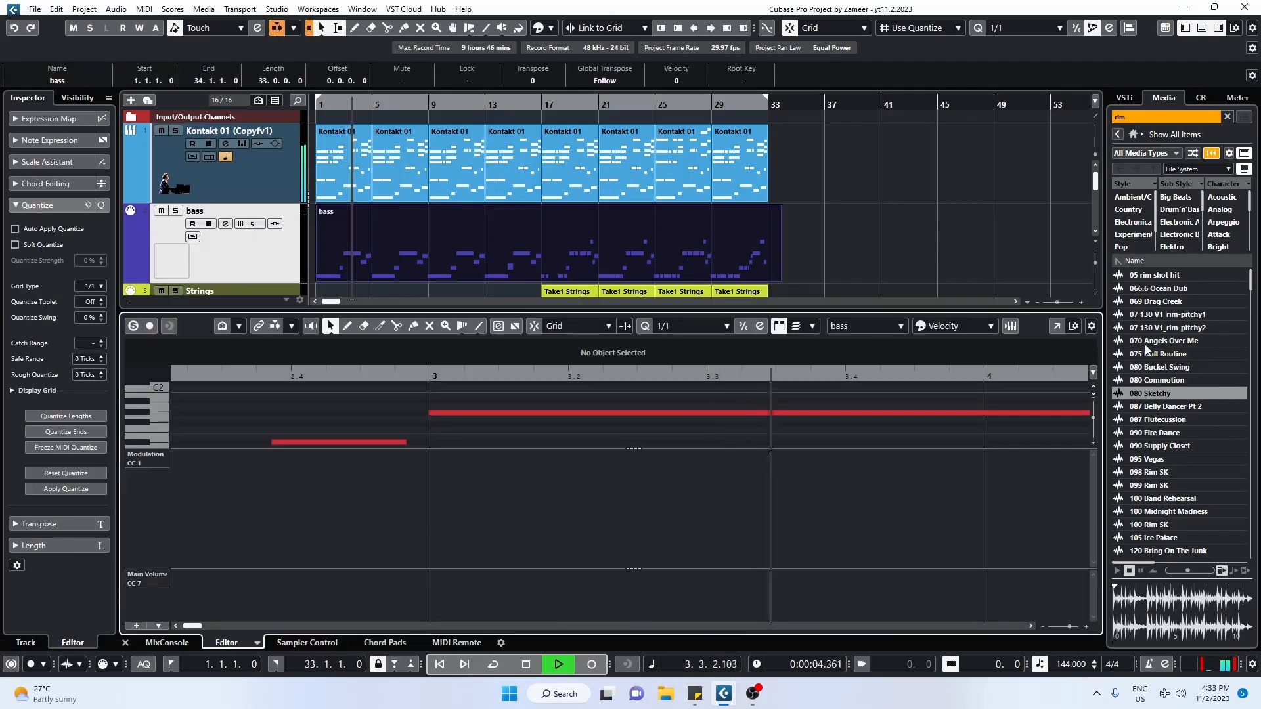
pyautogui.click(1059, 326)
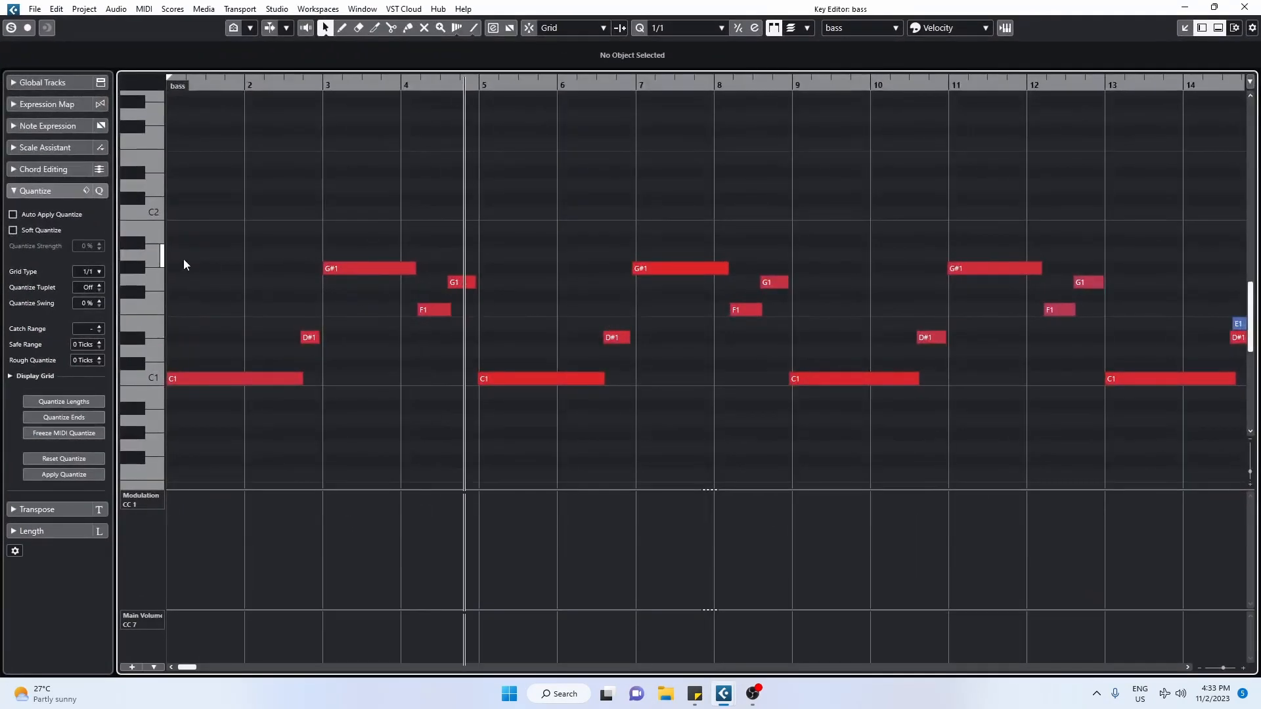
# Step: Lengthen the D#1 bass notes before bars 3 and 7 so they slightly overlap the following G#1 notes
pyautogui.scroll(3, 319, 335)
pyautogui.moveTo(321, 340); pyautogui.dragTo(336, 339)
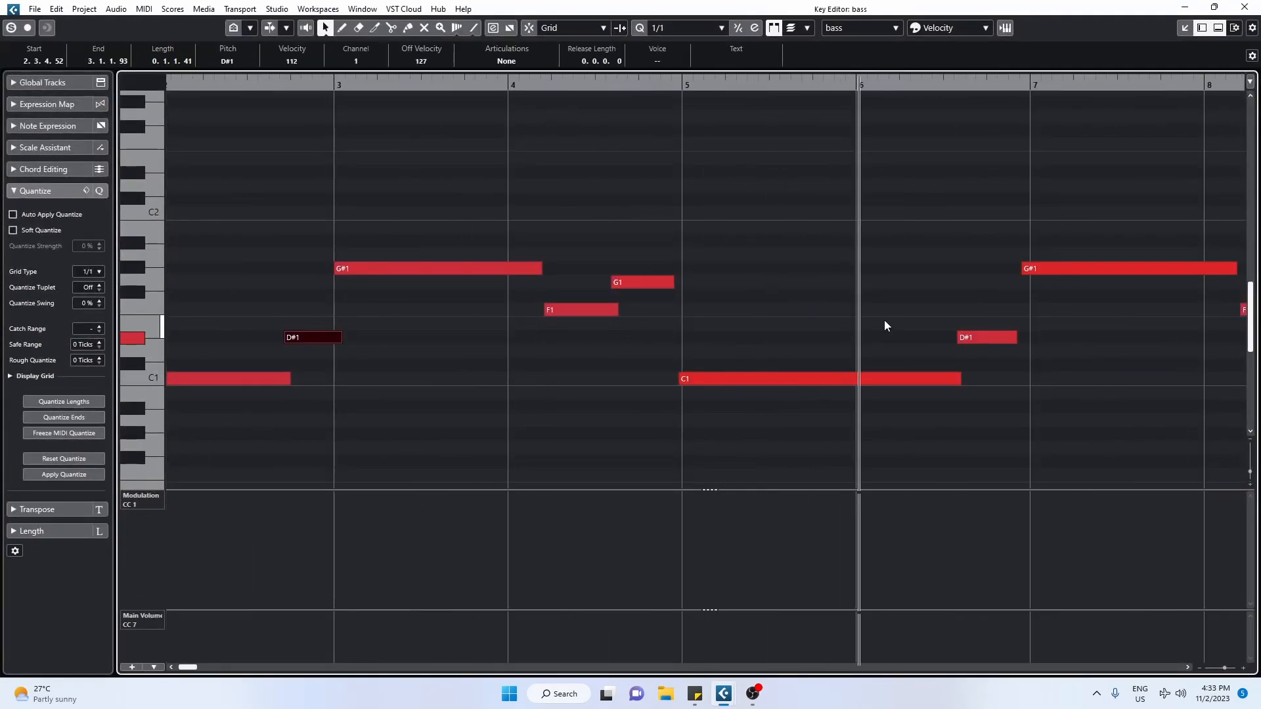
pyautogui.scroll(-3, 389, 377)
pyautogui.moveTo(729, 340); pyautogui.dragTo(743, 340)
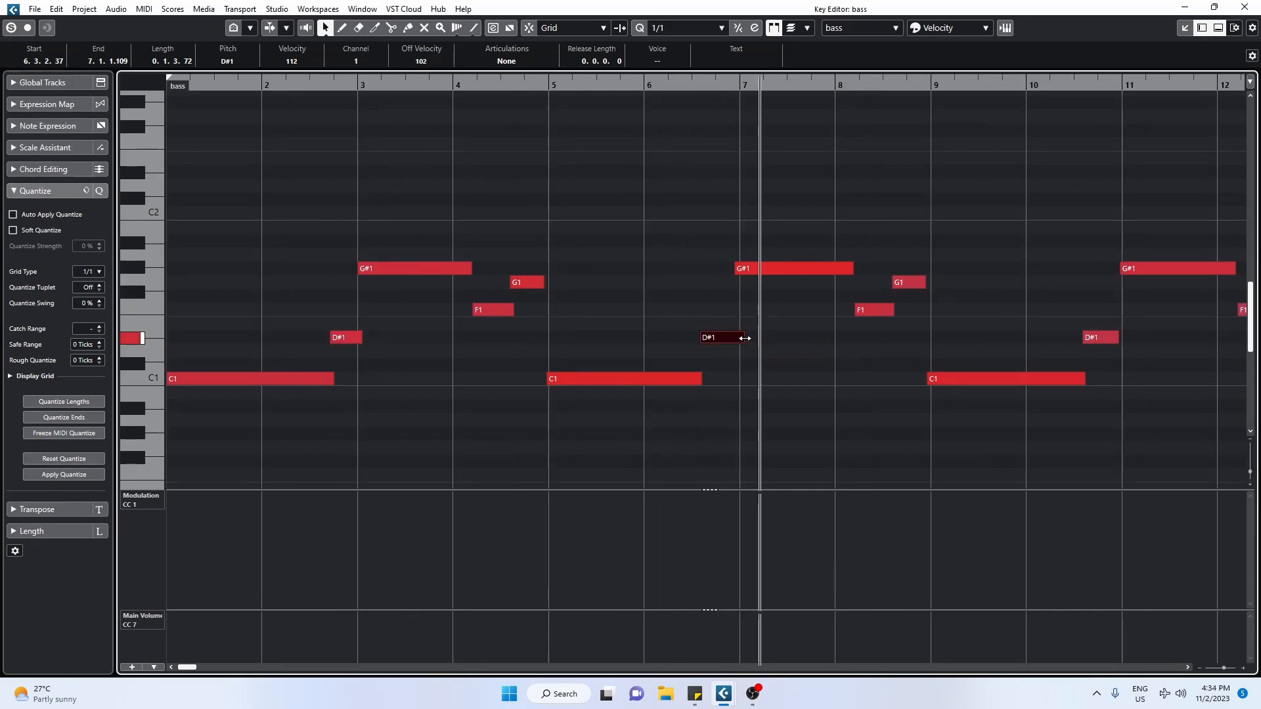
# Step: Choose a different quantize value and quantize selected bass notes between bars 3 and 8
pyautogui.moveTo(762, 231); pyautogui.dragTo(910, 319)
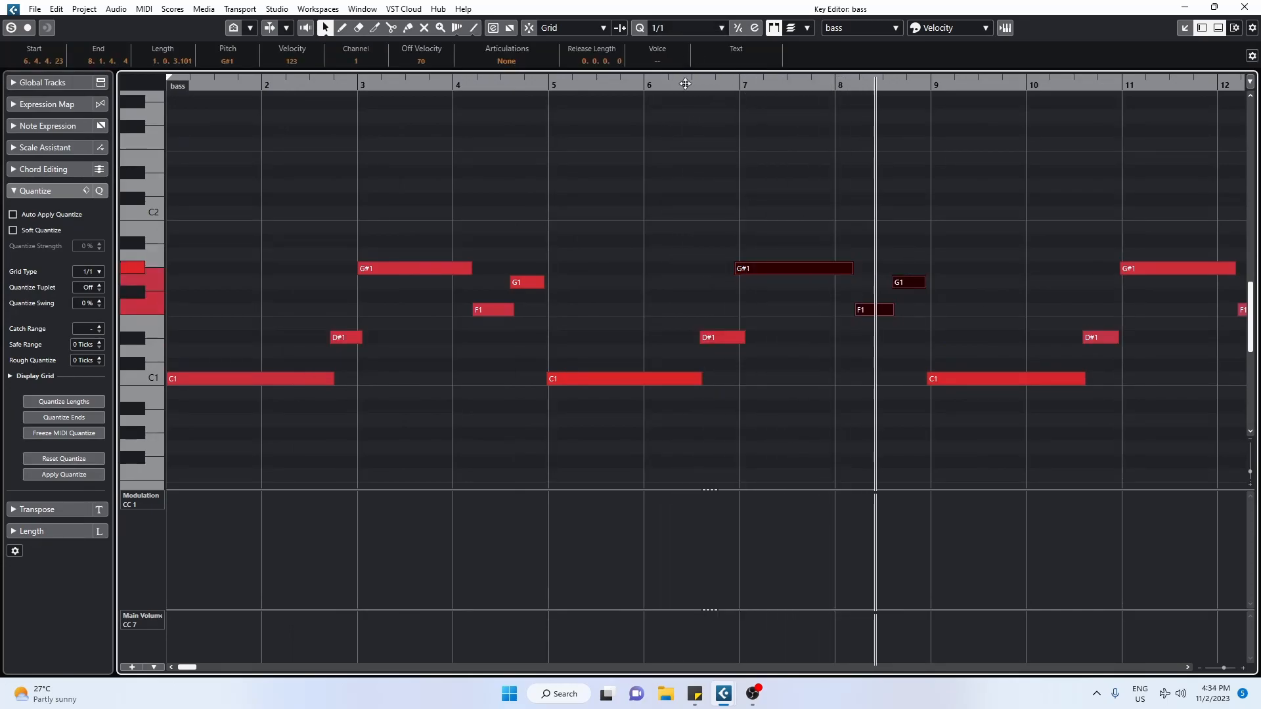
pyautogui.click(683, 27)
pyautogui.click(696, 104)
pyautogui.moveTo(350, 157); pyautogui.dragTo(627, 394)
pyautogui.press('q')
pyautogui.moveTo(648, 121); pyautogui.dragTo(159, 427)
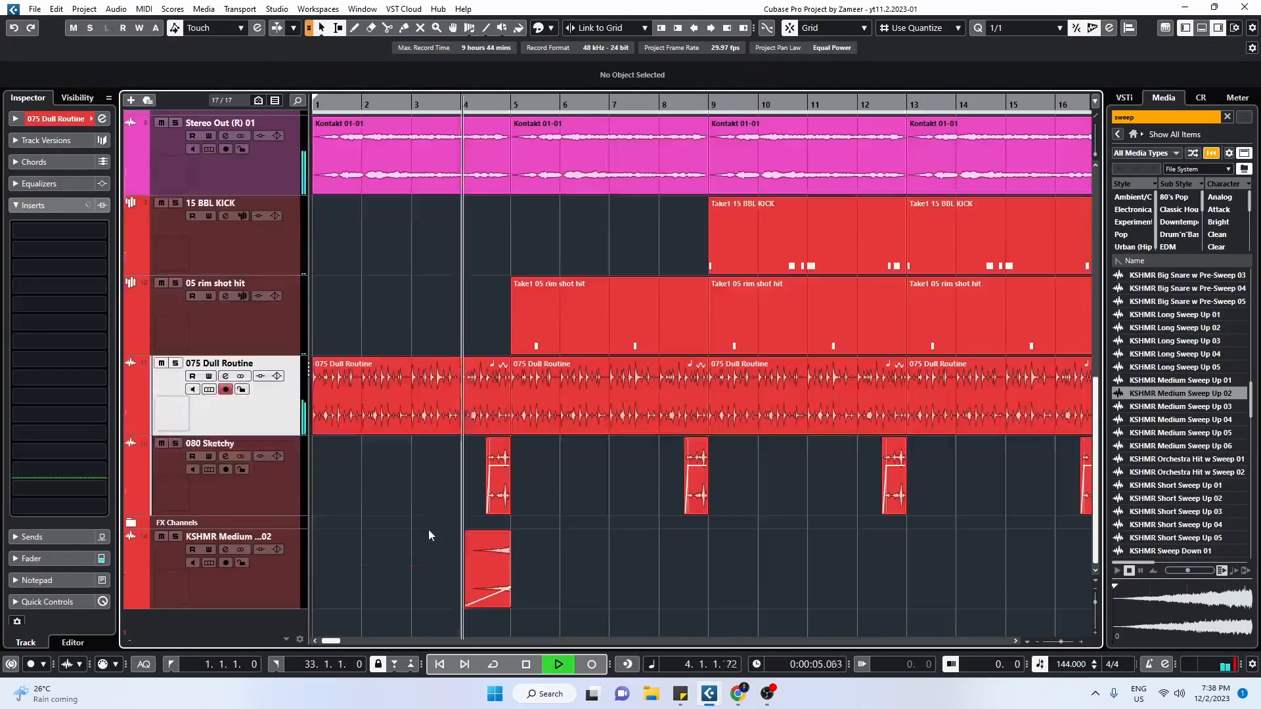
pyautogui.press('g')
pyautogui.press('g')
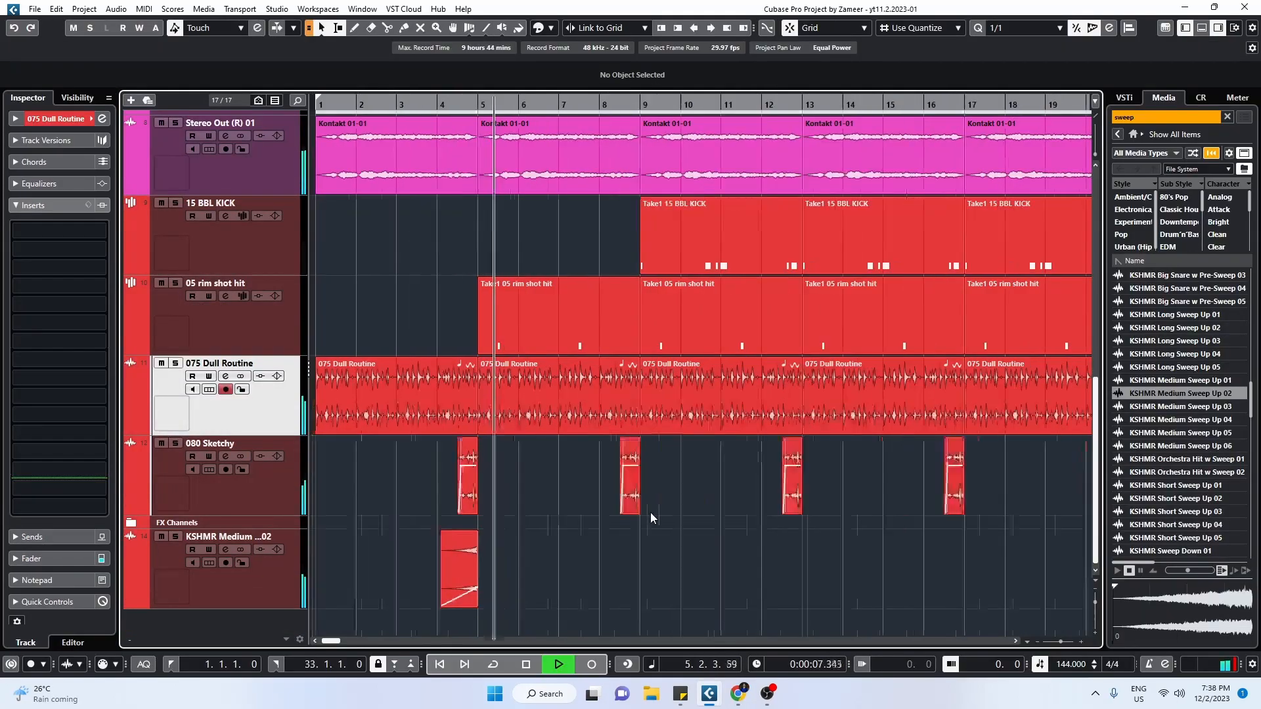
# Step: Audition the KSHMR Short Sweep Up 03 sample and add it on a new audio track at bar 5
pyautogui.click(1176, 512)
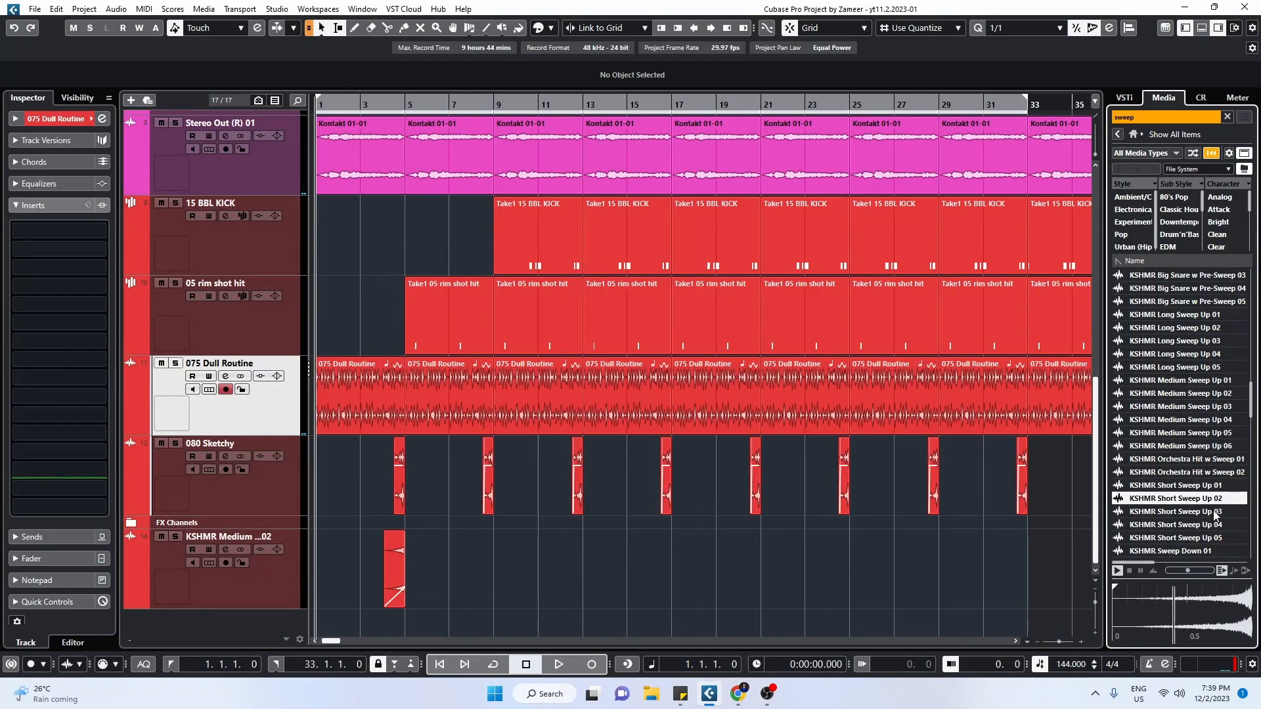
pyautogui.moveTo(1176, 512); pyautogui.dragTo(464, 563)
pyautogui.press('Return')
# Step: Reverse the KSHMR Short Sweep Up 03 clip with Direct Offline Processing
pyautogui.click(413, 588)
pyautogui.press('F7')
pyautogui.click(202, 195)
pyautogui.click(223, 337)
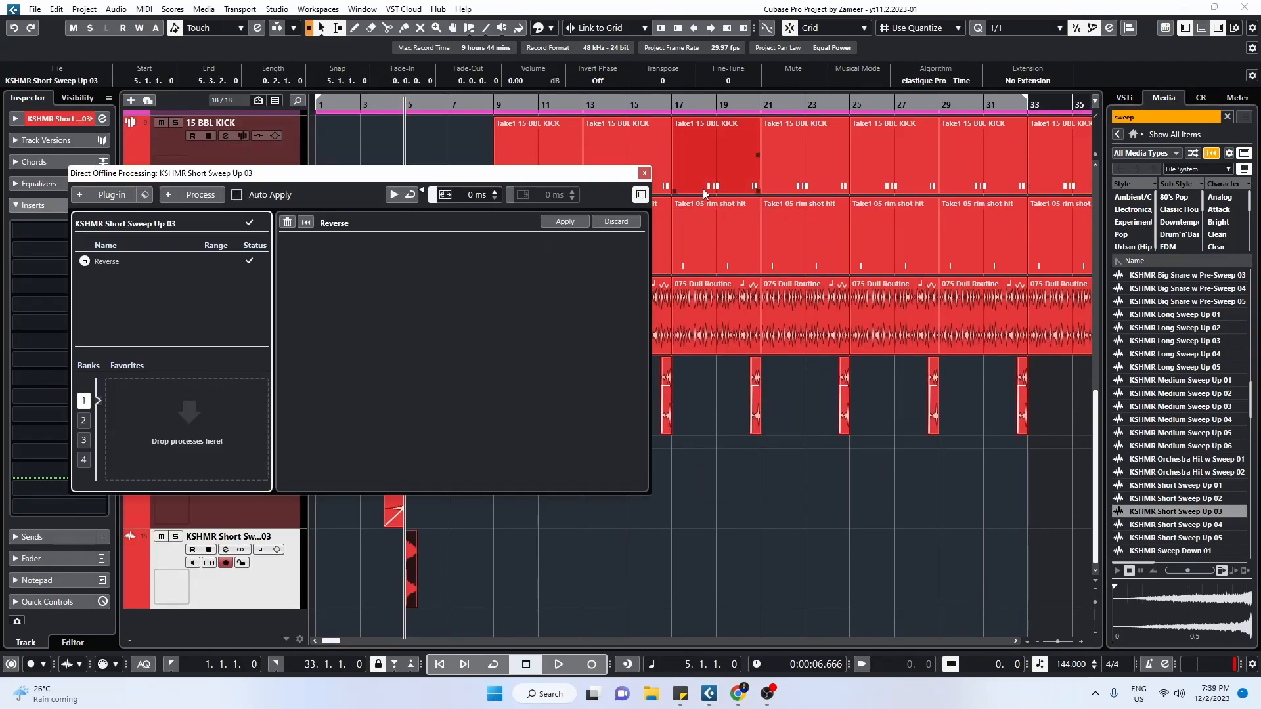
pyautogui.click(644, 172)
# Step: Play the bar 5 transition and stretch the reversed short sweep to end at bar 6
pyautogui.press('h')
pyautogui.press('h')
pyautogui.press('h')
pyautogui.press('h')
pyautogui.press('space')
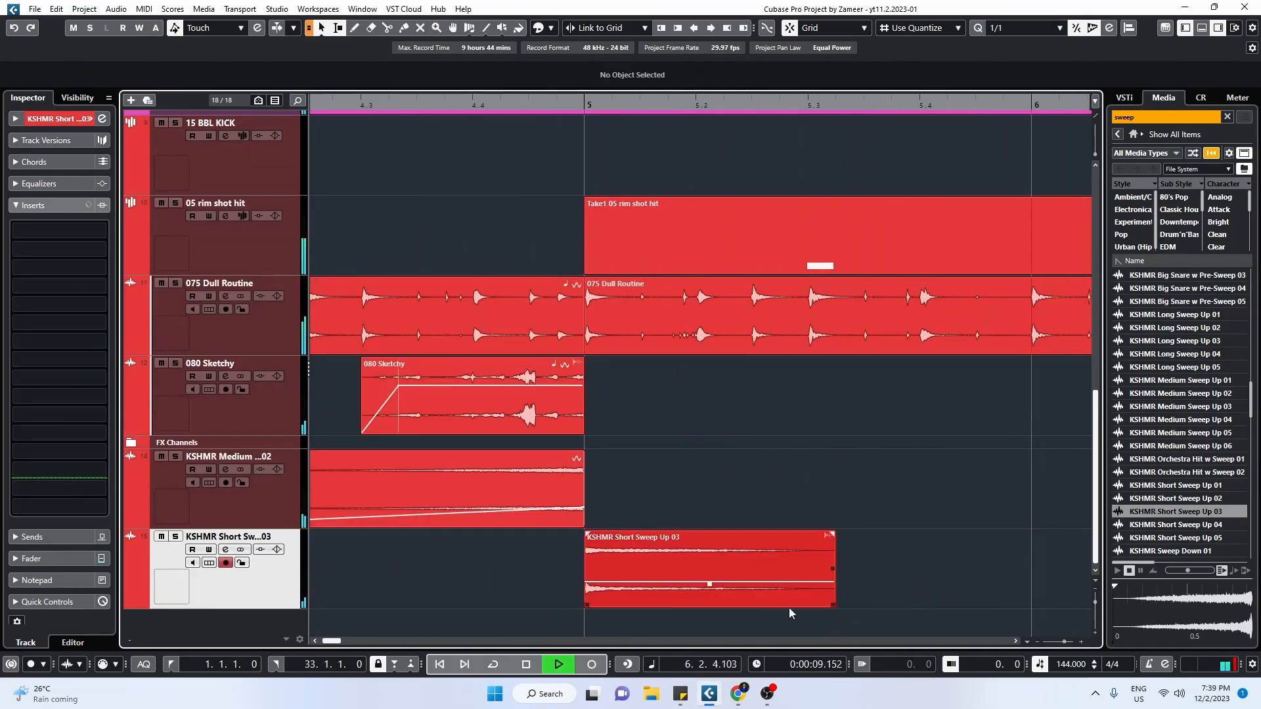
pyautogui.click(899, 297)
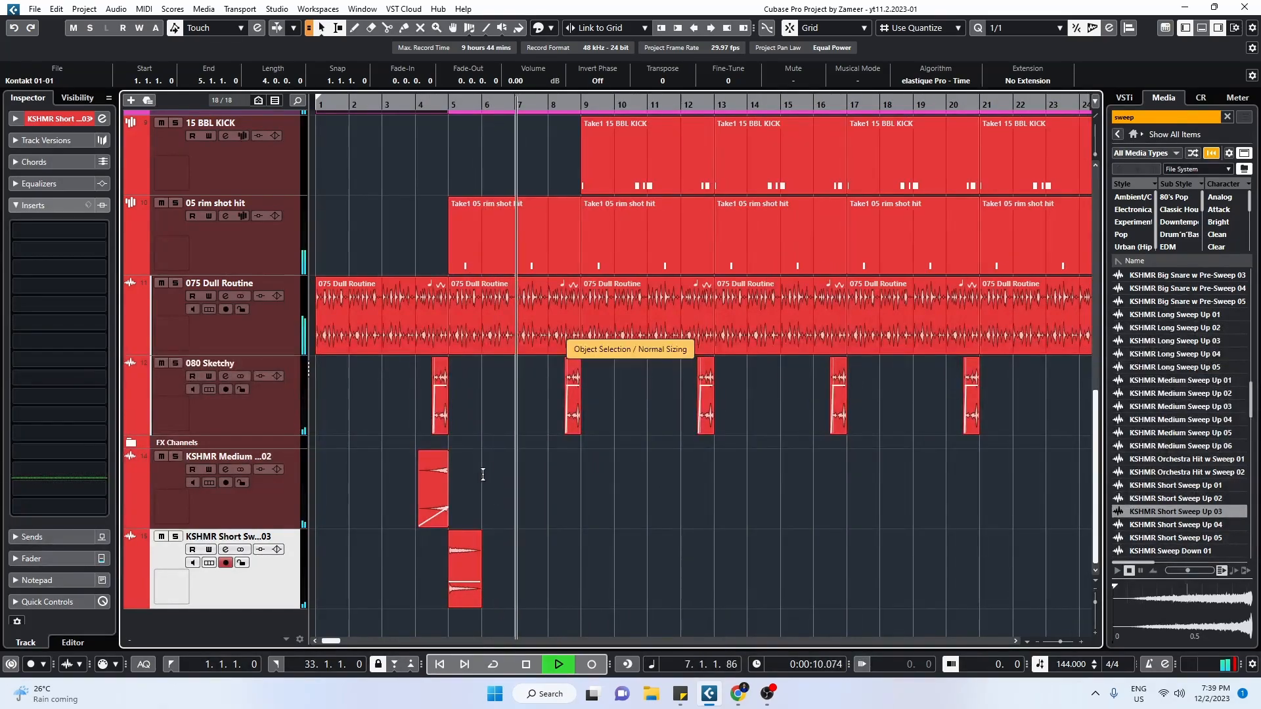
pyautogui.moveTo(577, 478); pyautogui.dragTo(895, 481)
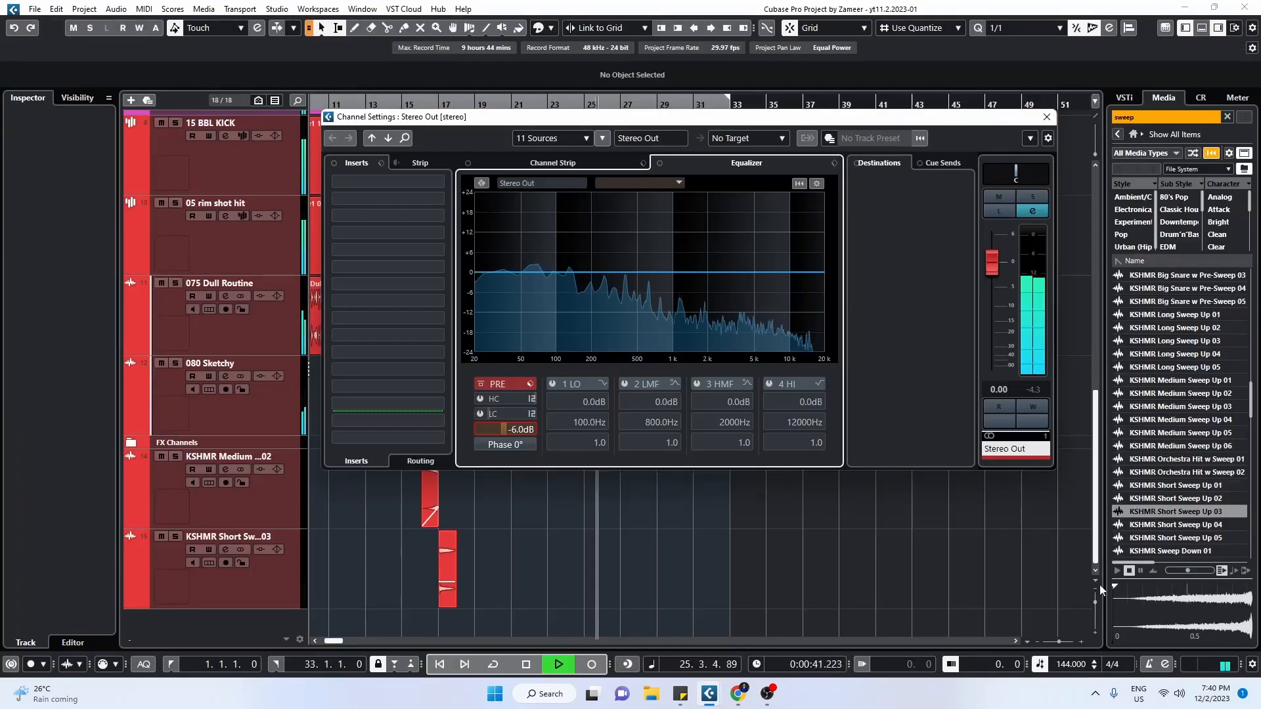
# Step: Close the Stereo Out channel settings and try to split the first 075 Dull Routine part shortly before bar 5
pyautogui.click(1046, 117)
pyautogui.scroll(-2, 469, 525)
pyautogui.moveTo(490, 492); pyautogui.dragTo(625, 535)
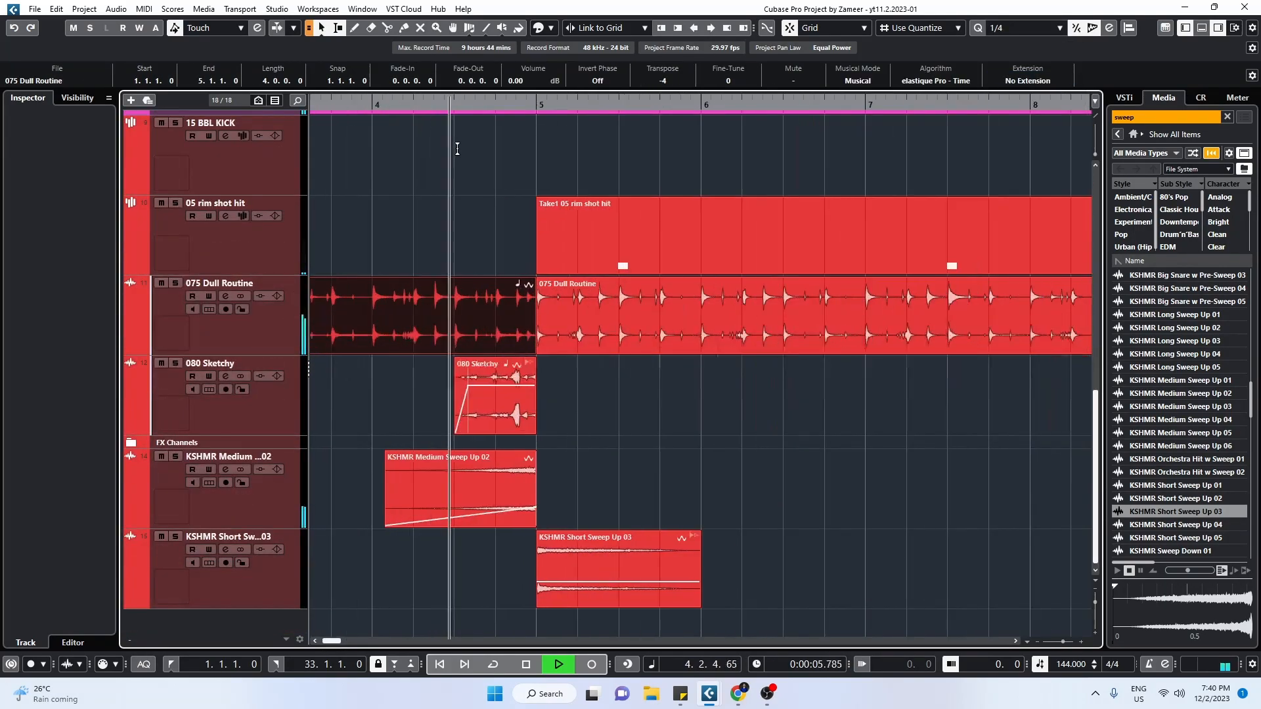
pyautogui.hotkey('alt', 'x')
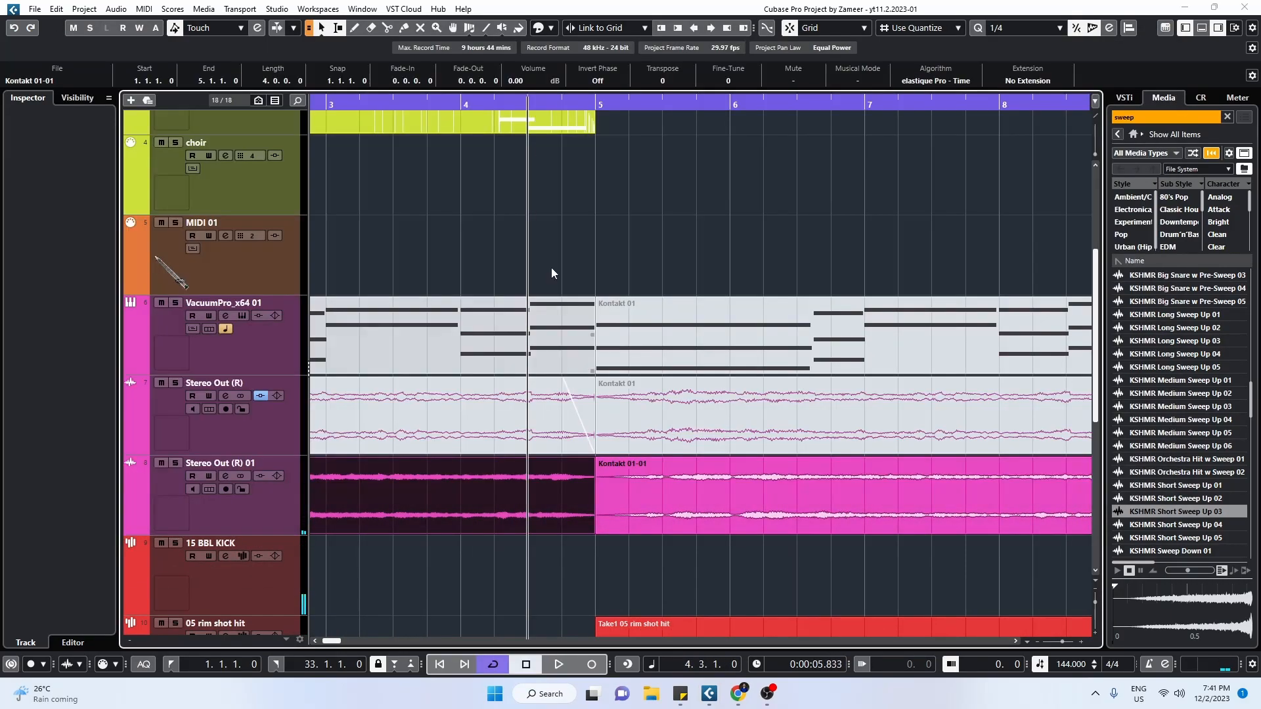
# Step: Place the playhead at bar 4, beat 4, and check the parts around the bar 5 transition
pyautogui.click(562, 338)
pyautogui.scroll(-4, 589, 348)
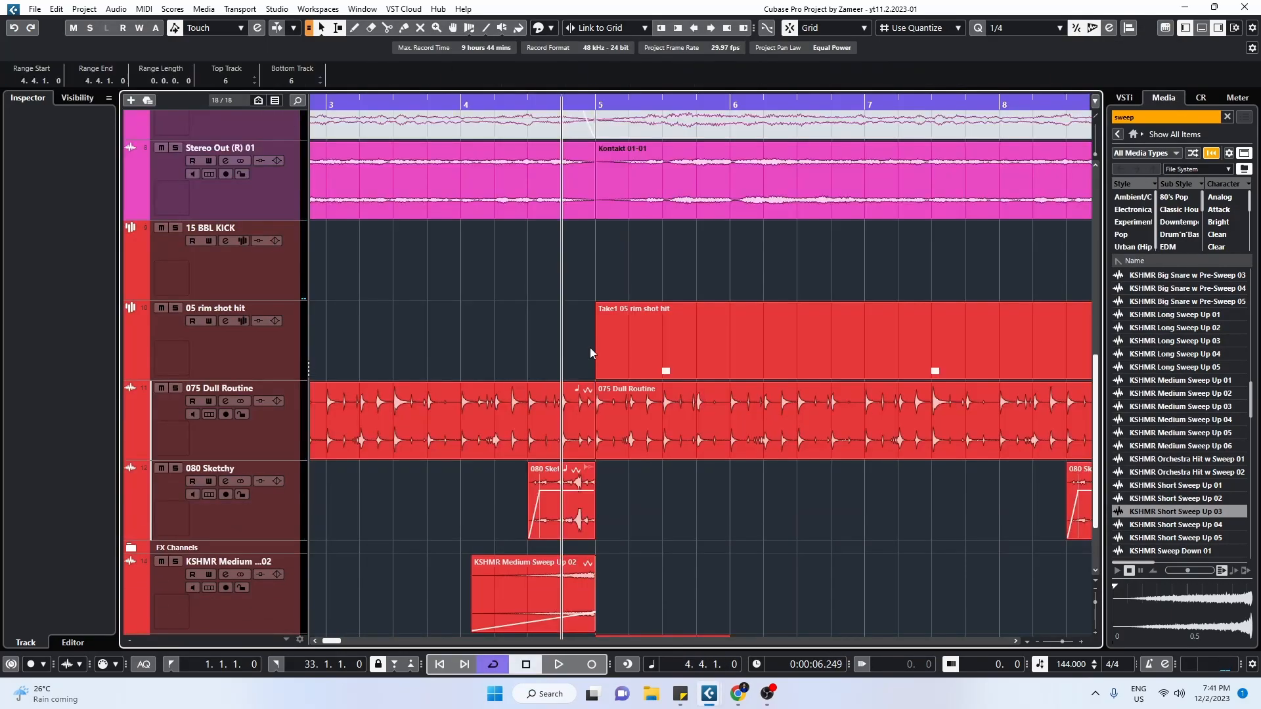
pyautogui.scroll(4, 402, 227)
pyautogui.click(518, 522)
pyautogui.click(513, 598)
pyautogui.click(550, 531)
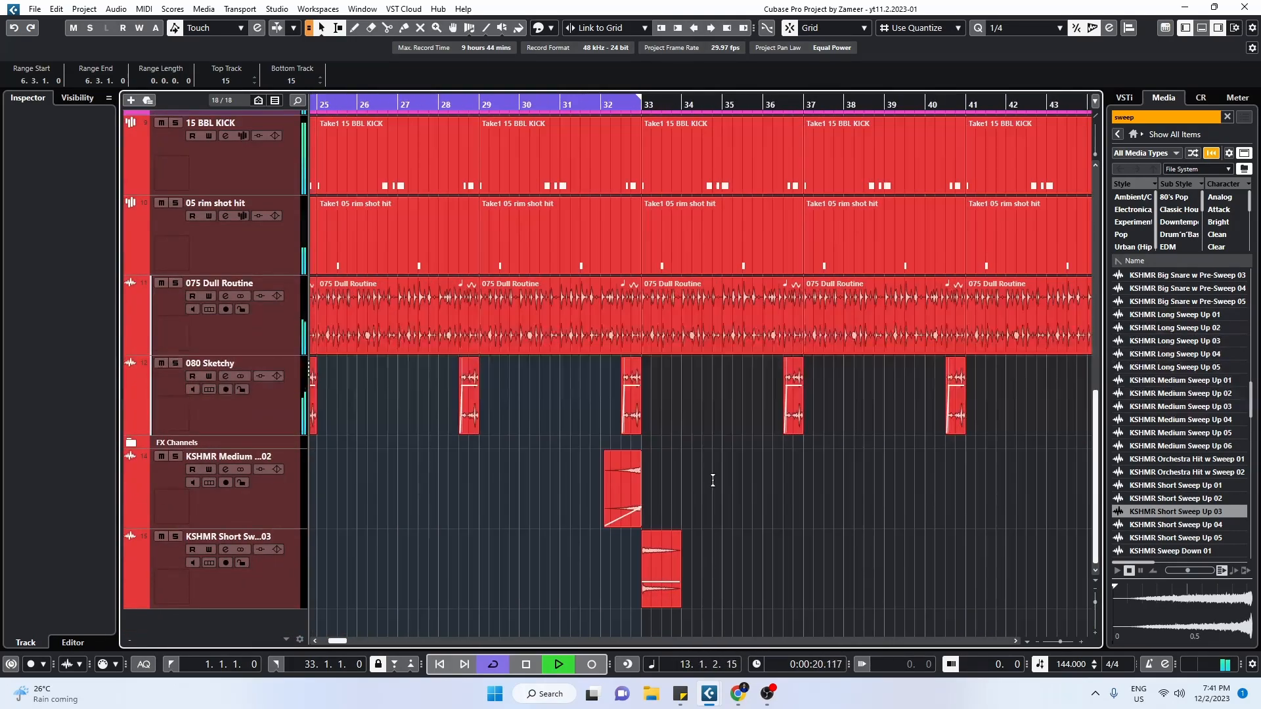
# Step: Position the medium and short sweep clips at section changes along the arrangement
pyautogui.click(1059, 27)
pyautogui.click(1004, 39)
pyautogui.moveTo(616, 465); pyautogui.dragTo(675, 574)
pyautogui.scroll(-5, 538, 583)
pyautogui.moveTo(567, 485); pyautogui.dragTo(755, 480)
pyautogui.scroll(4, 630, 484)
pyautogui.moveTo(752, 481); pyautogui.dragTo(885, 479)
pyautogui.moveTo(885, 479); pyautogui.dragTo(1018, 481)
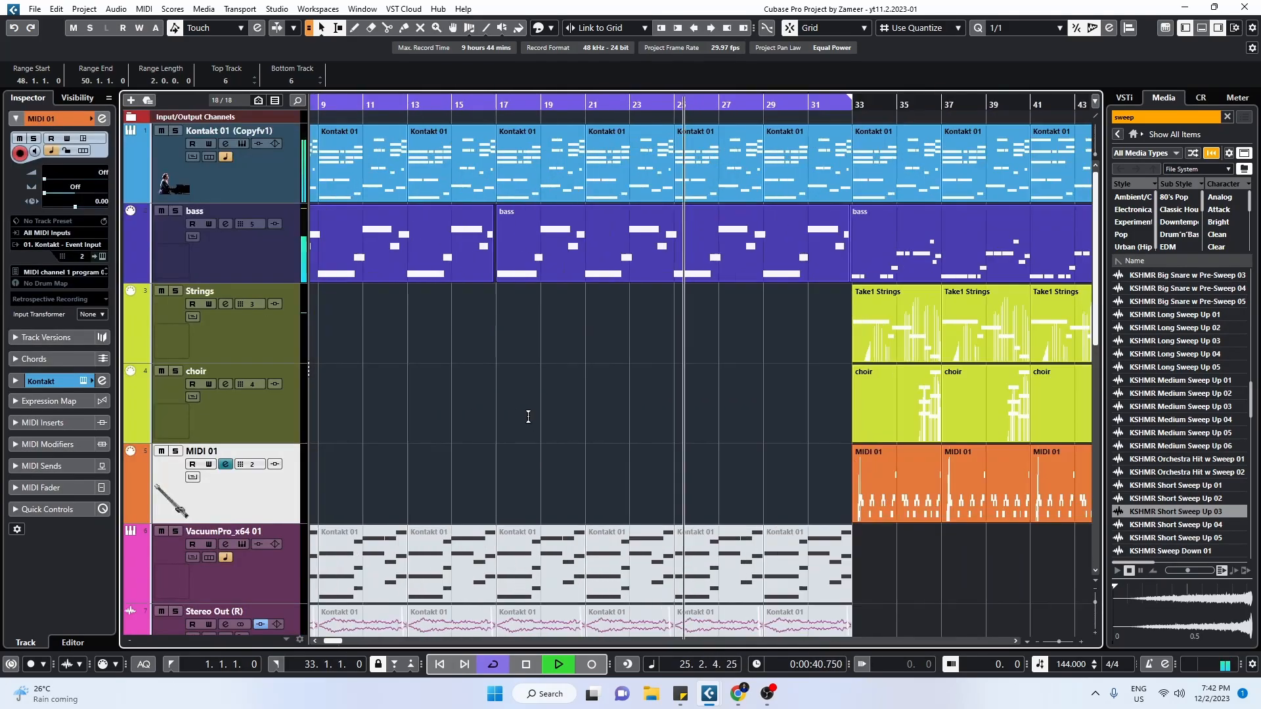
# Step: Add a copy of the choir part at bars 29–32 and extend the cycle to bar 49
pyautogui.click(793, 430)
pyautogui.moveTo(793, 431); pyautogui.dragTo(718, 406)
pyautogui.scroll(-8, 518, 472)
pyautogui.scroll(8, 519, 471)
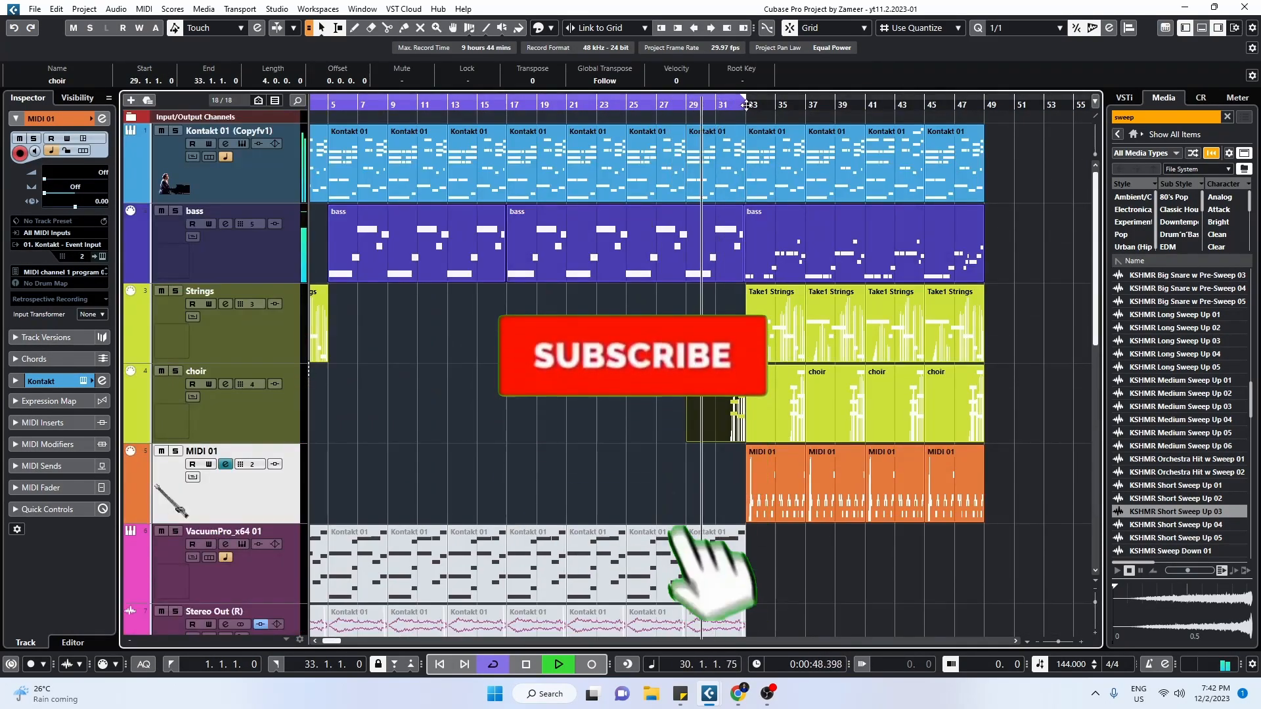
pyautogui.moveTo(744, 98); pyautogui.dragTo(984, 98)
# Step: Review the full arrangement up to bar 49 during playback, checking the final section from bar 33
pyautogui.scroll(3, 749, 537)
pyautogui.scroll(-4, 680, 477)
pyautogui.scroll(-5, 680, 476)
pyautogui.click(683, 368)
pyautogui.scroll(4, 680, 394)
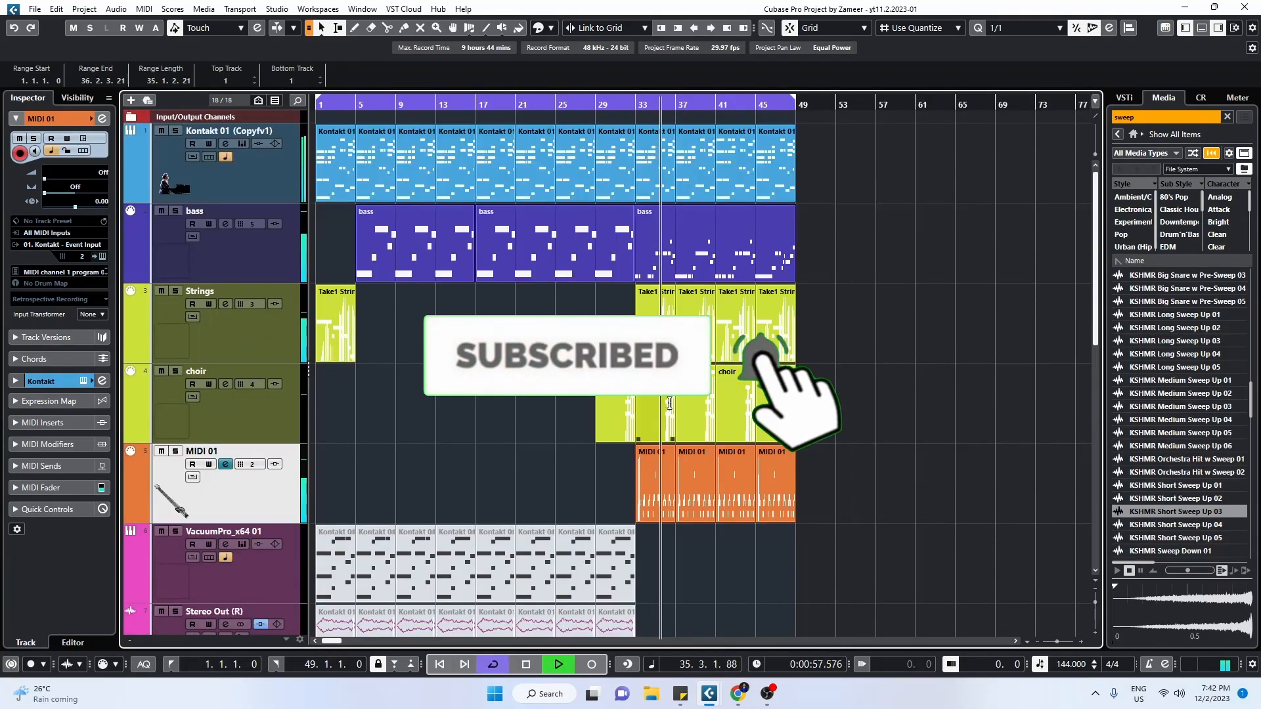
pyautogui.scroll(4, 636, 394)
pyautogui.click(847, 596)
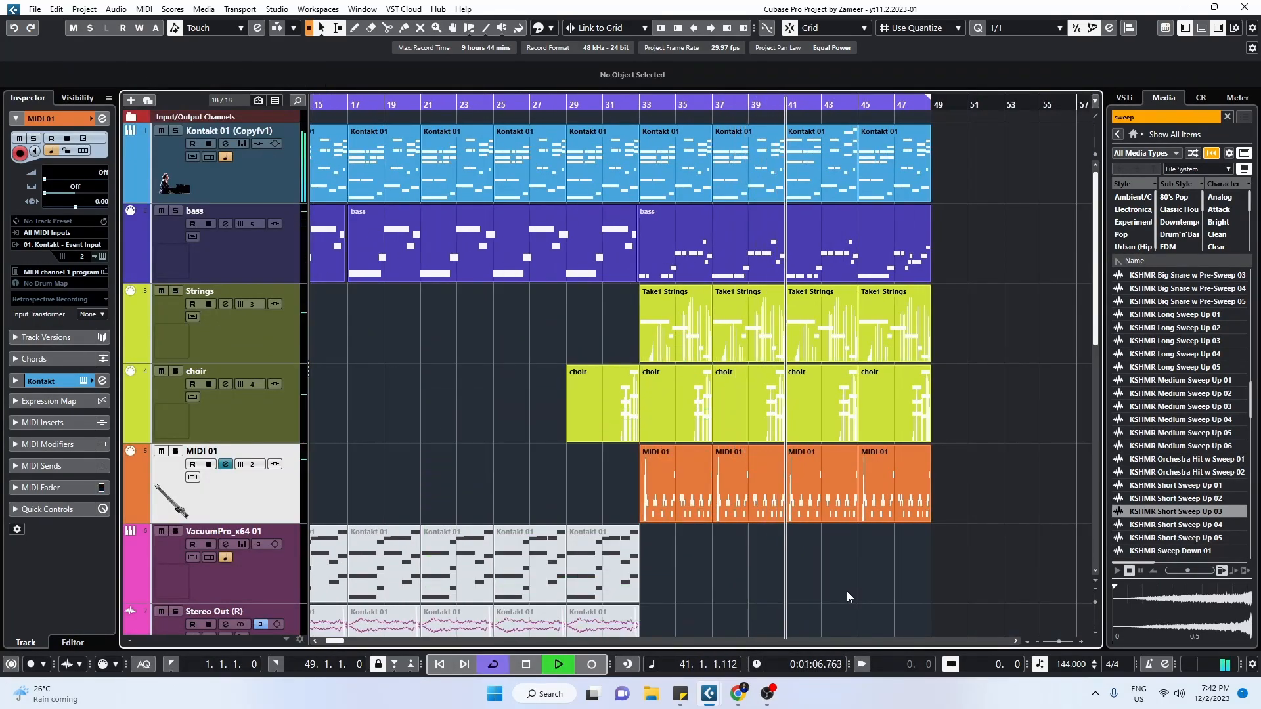
pyautogui.scroll(-6, 845, 591)
pyautogui.scroll(6, 878, 415)
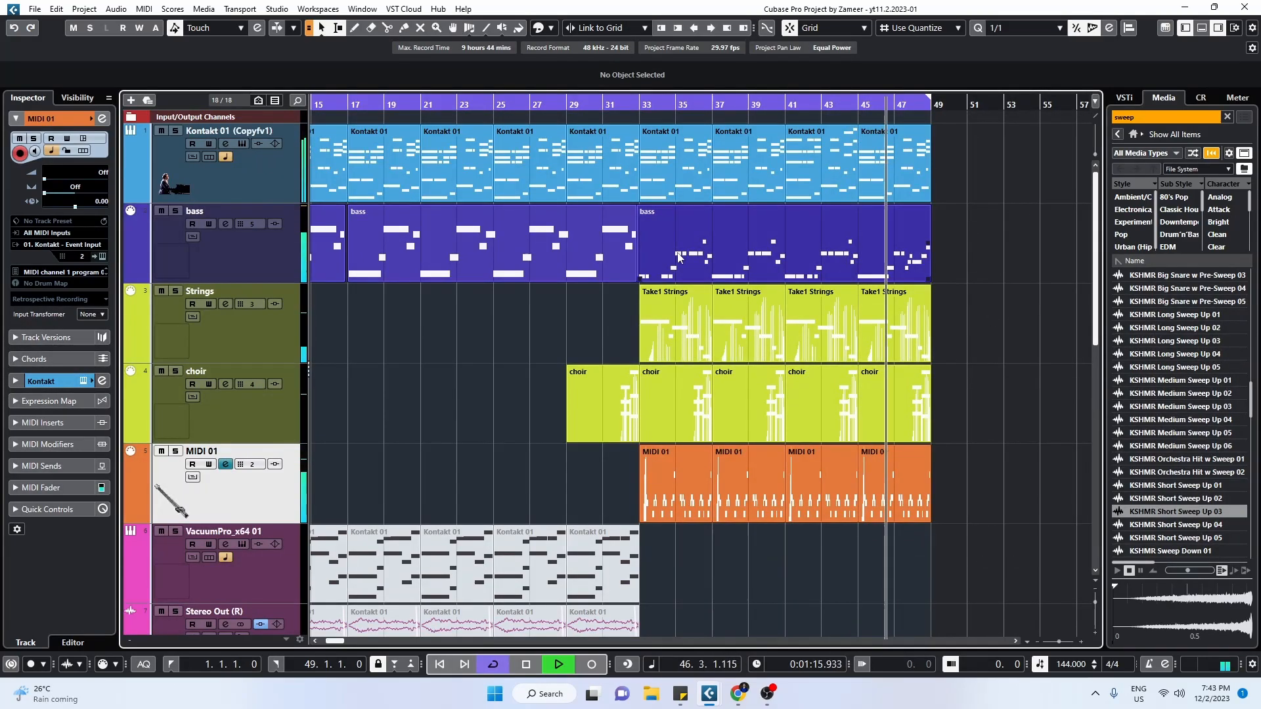
# Step: Review the bass part and the rest of the arrangement from bar 1 to bar 49 during playback
pyautogui.click(526, 250)
pyautogui.scroll(-3, 459, 263)
pyautogui.moveTo(340, 643); pyautogui.dragTo(329, 643)
pyautogui.scroll(3, 320, 427)
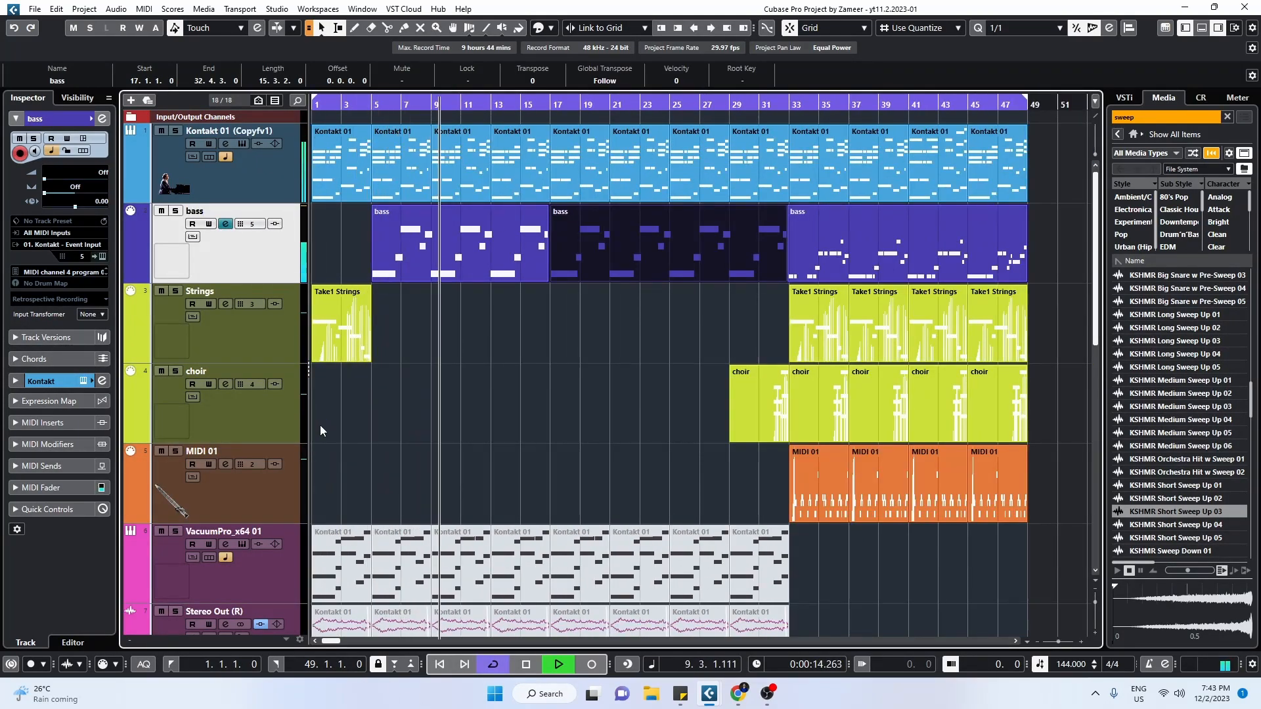
pyautogui.click(608, 479)
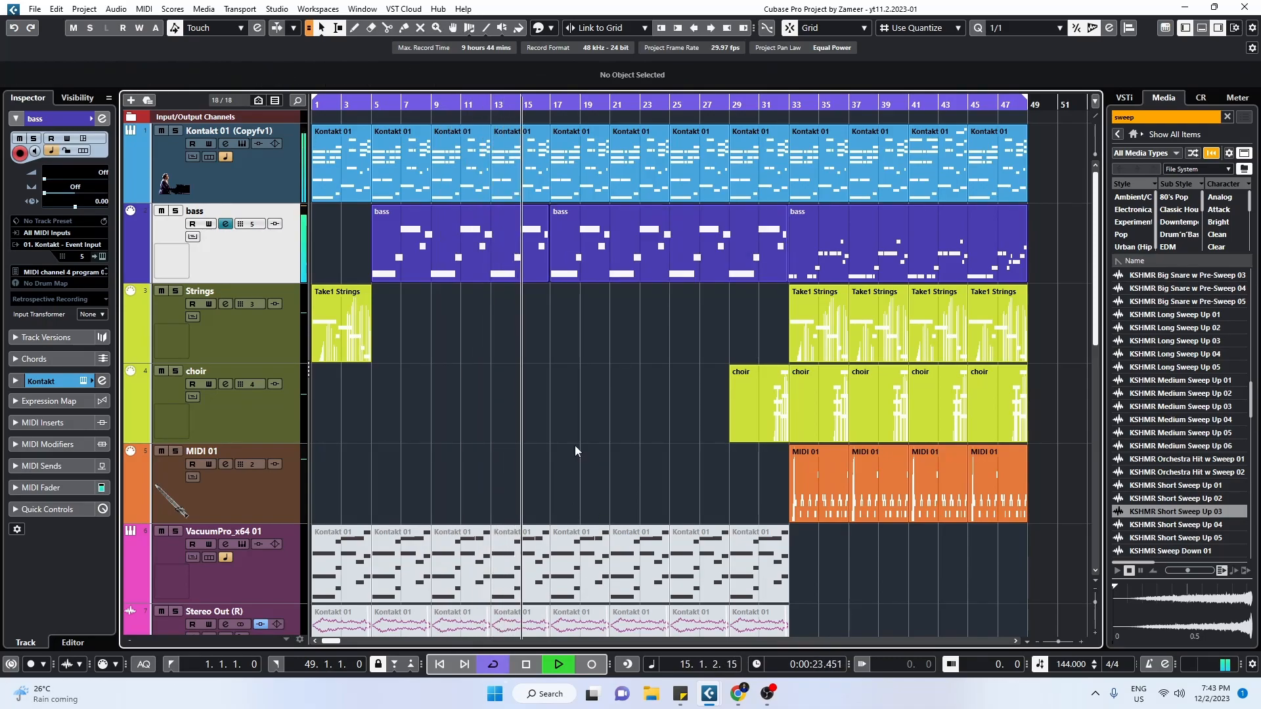
pyautogui.scroll(-8, 574, 446)
pyautogui.scroll(4, 574, 446)
pyautogui.scroll(-3, 574, 445)
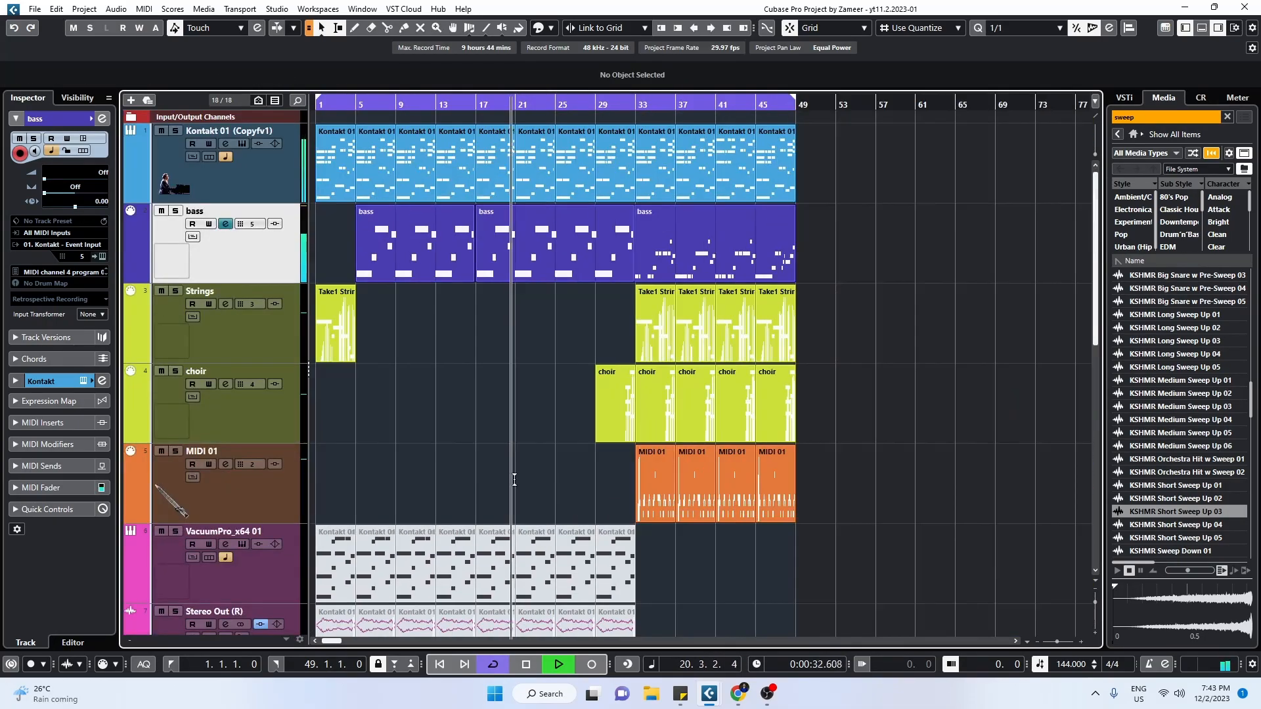
# Step: Add a retrospectively recorded melody to the piano track over bars 1–32 and show the track's lanes
pyautogui.press('h')
pyautogui.press('h')
pyautogui.rightClick(279, 189)
pyautogui.press('Escape')
pyautogui.press('space')
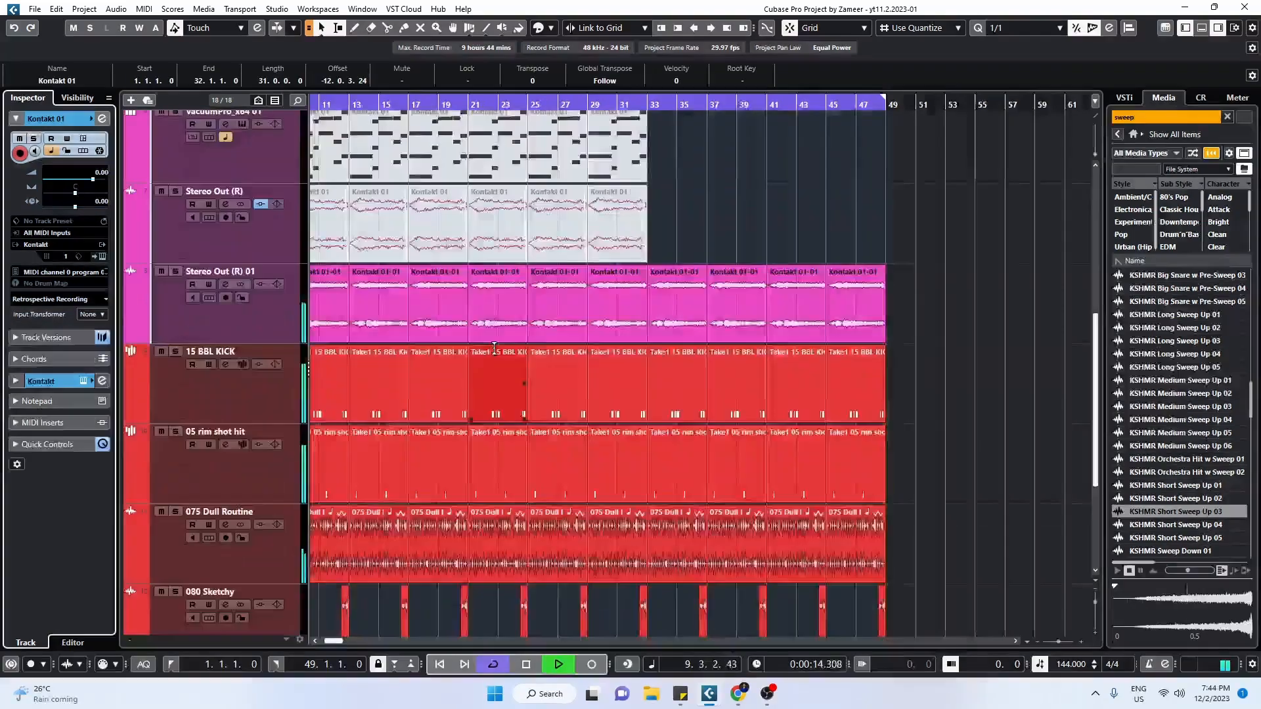
pyautogui.scroll(-4, 494, 348)
pyautogui.scroll(10, 494, 348)
pyautogui.click(210, 162)
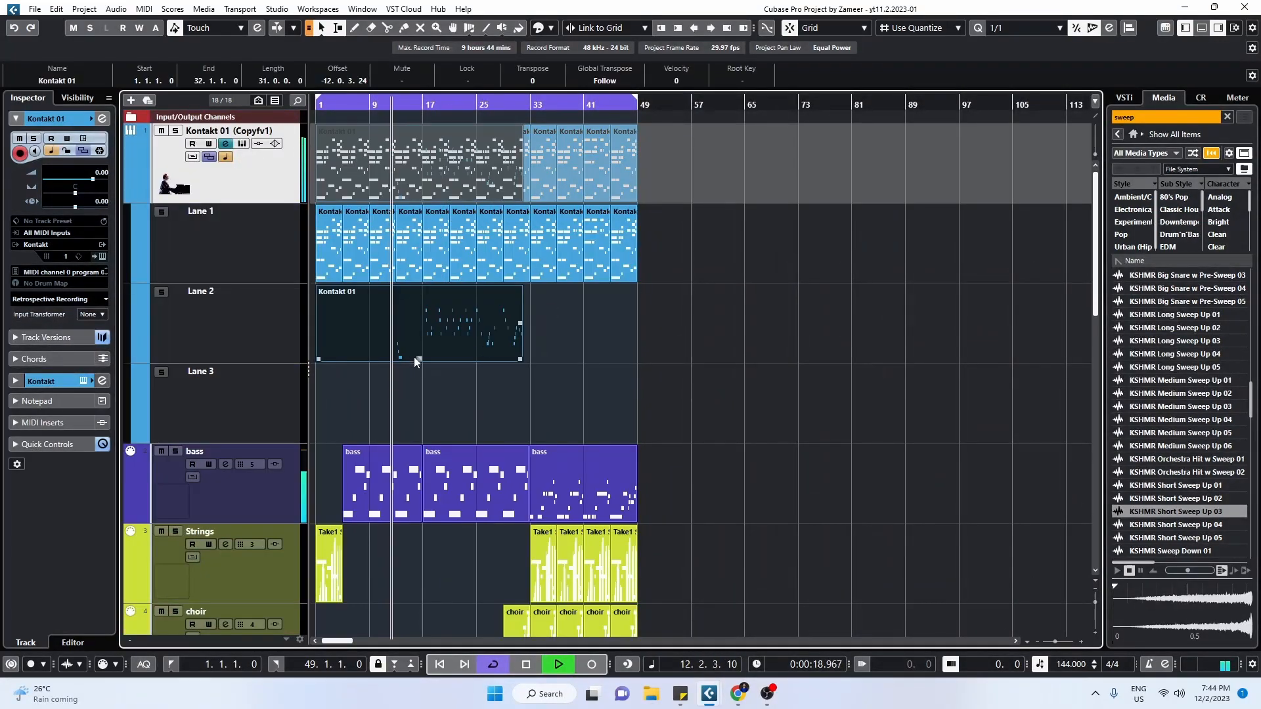
# Step: Open the Lane 2 piano recording in the Key Editor and delete a group of unwanted notes
pyautogui.doubleClick(415, 335)
pyautogui.hscroll(5, 1059, 326)
pyautogui.moveTo(490, 335); pyautogui.dragTo(582, 468)
pyautogui.press('Delete')
pyautogui.scroll(8, 643, 375)
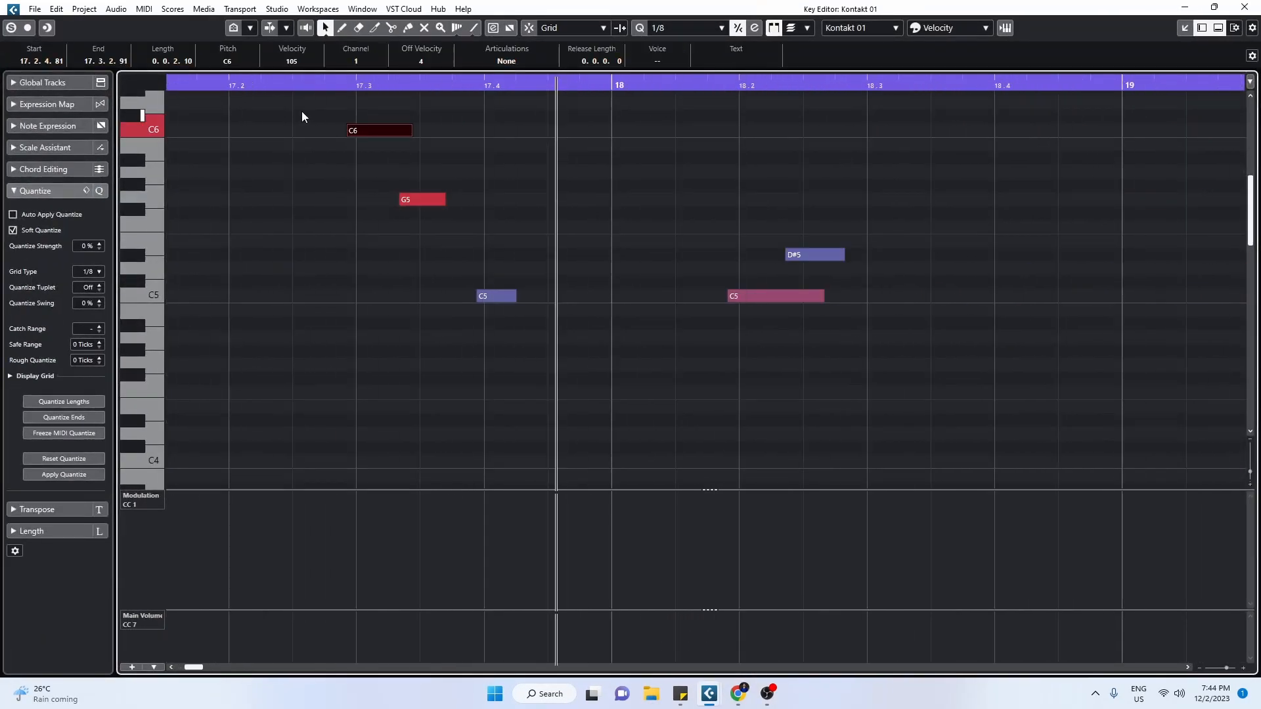